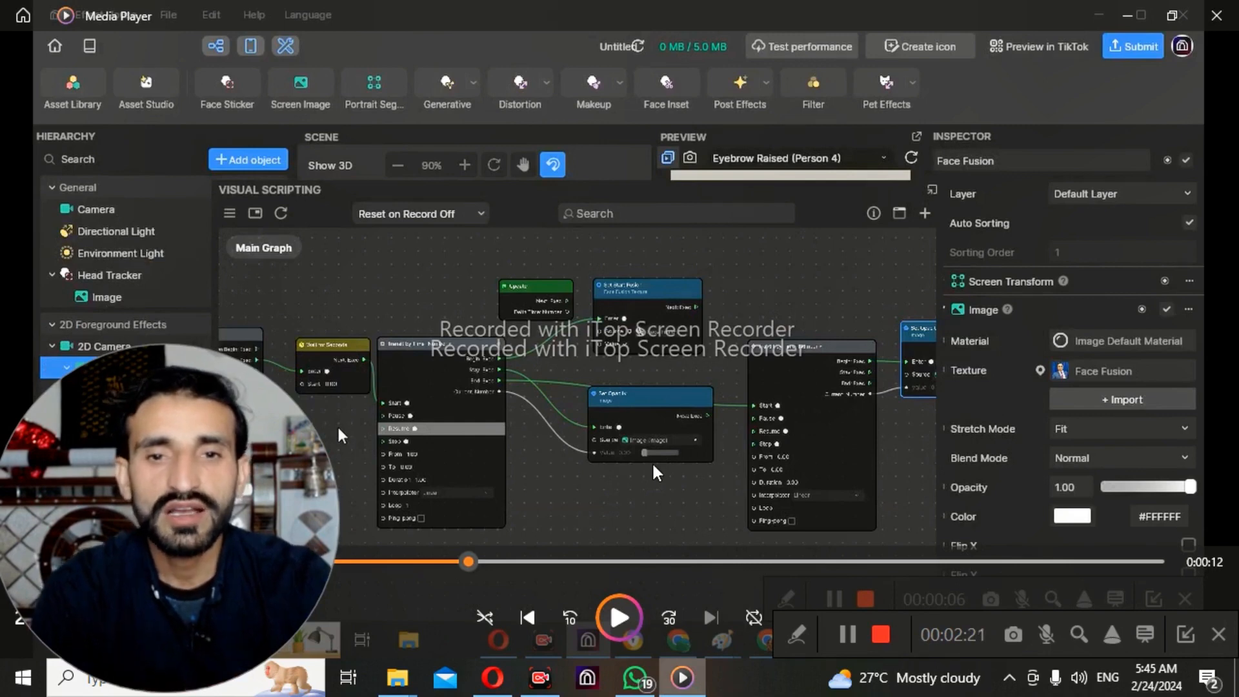
Play the sample recording of the finished effect, pause it, and view the numbered portrait images in the material folder
click(621, 615)
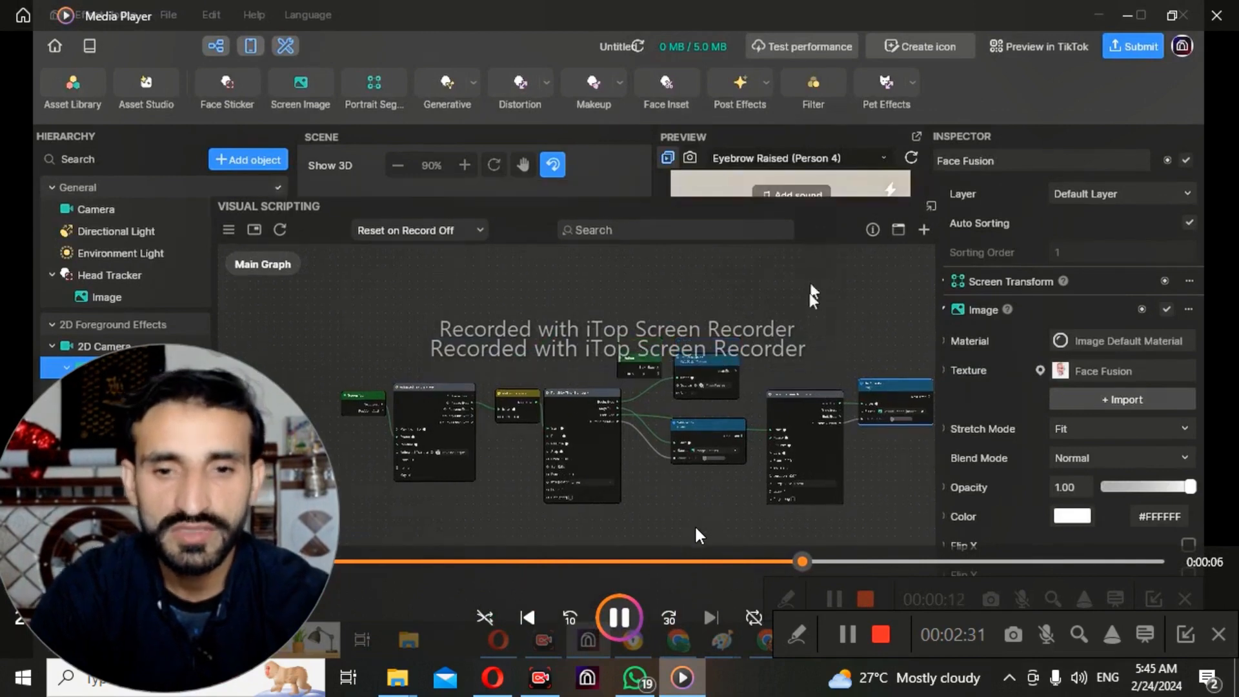
click(624, 612)
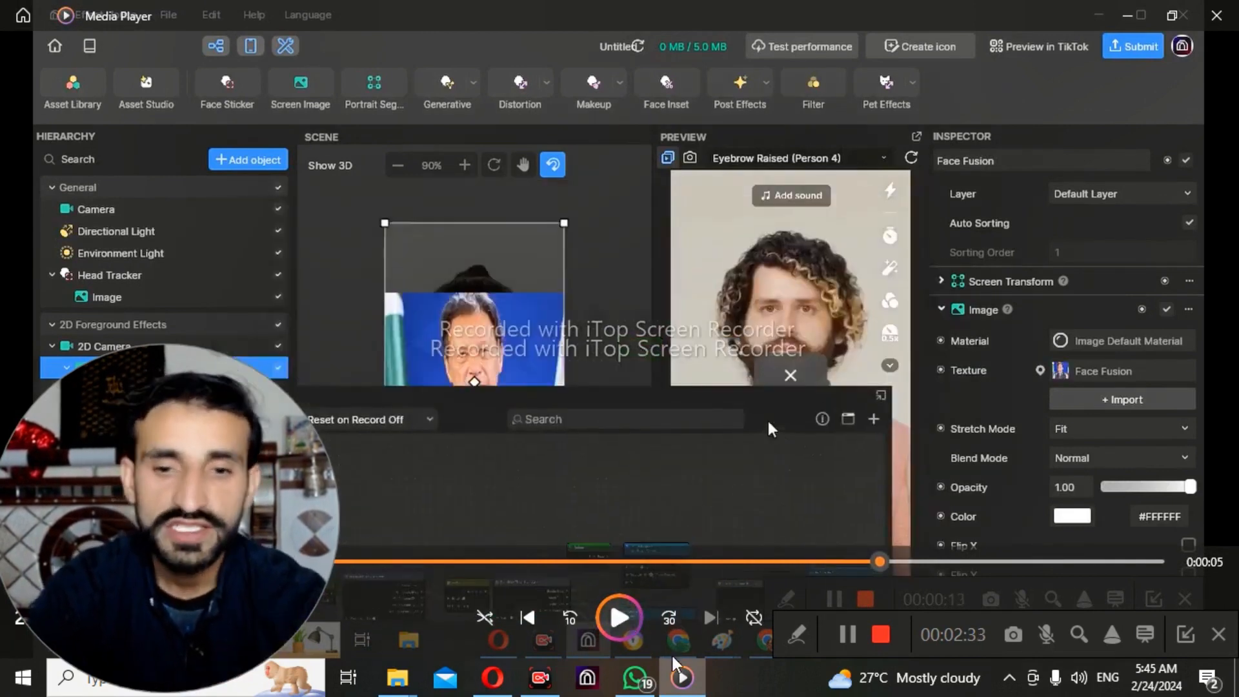
click(413, 676)
click(531, 609)
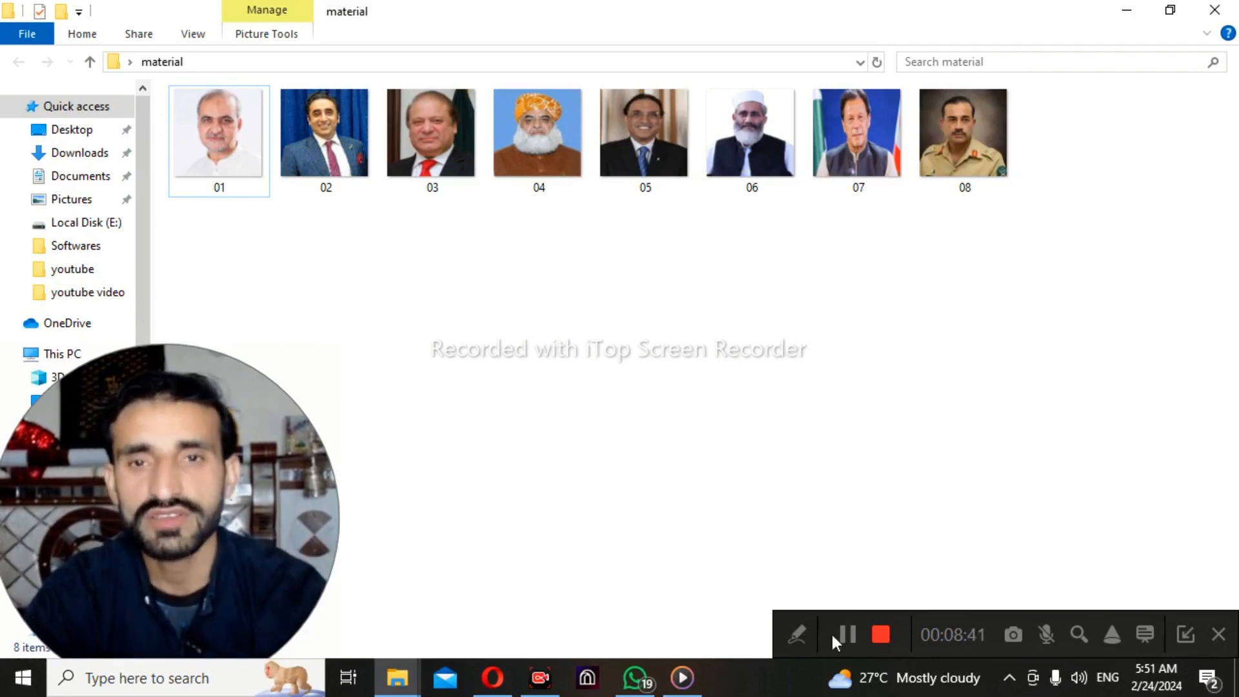
click(849, 633)
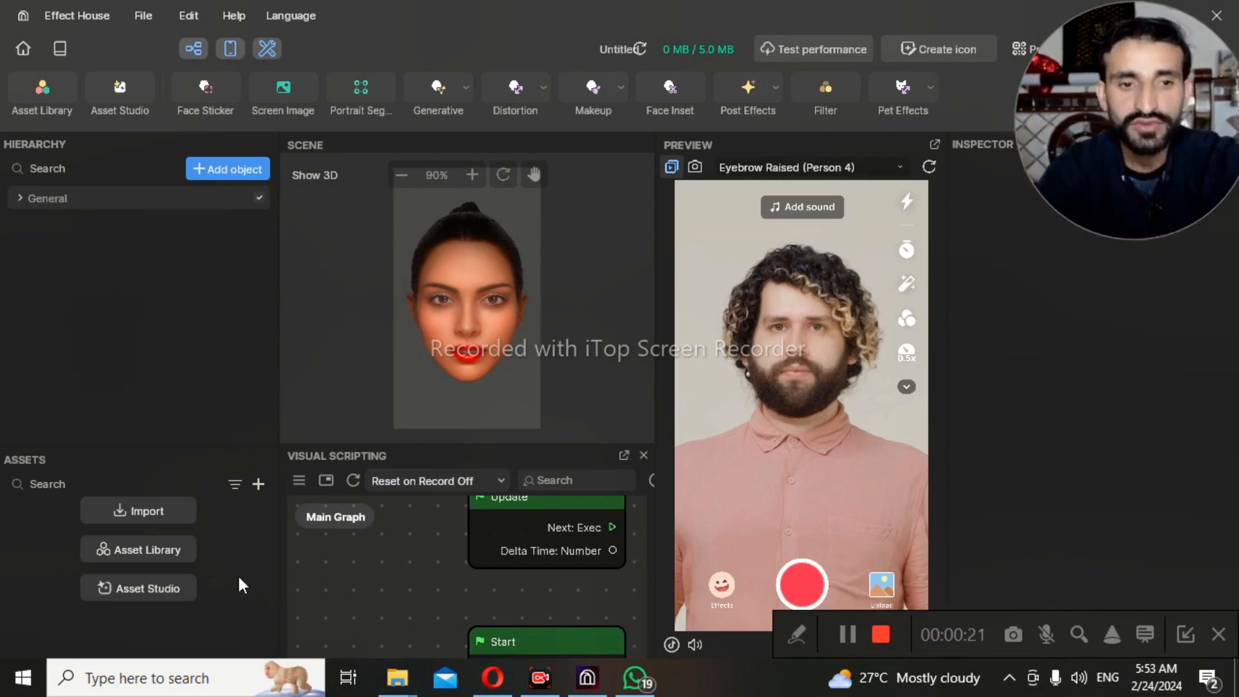
Import images 01 to 08 from the Desktop's material folder as a texture sequence and select it under Textures to preview it
click(258, 485)
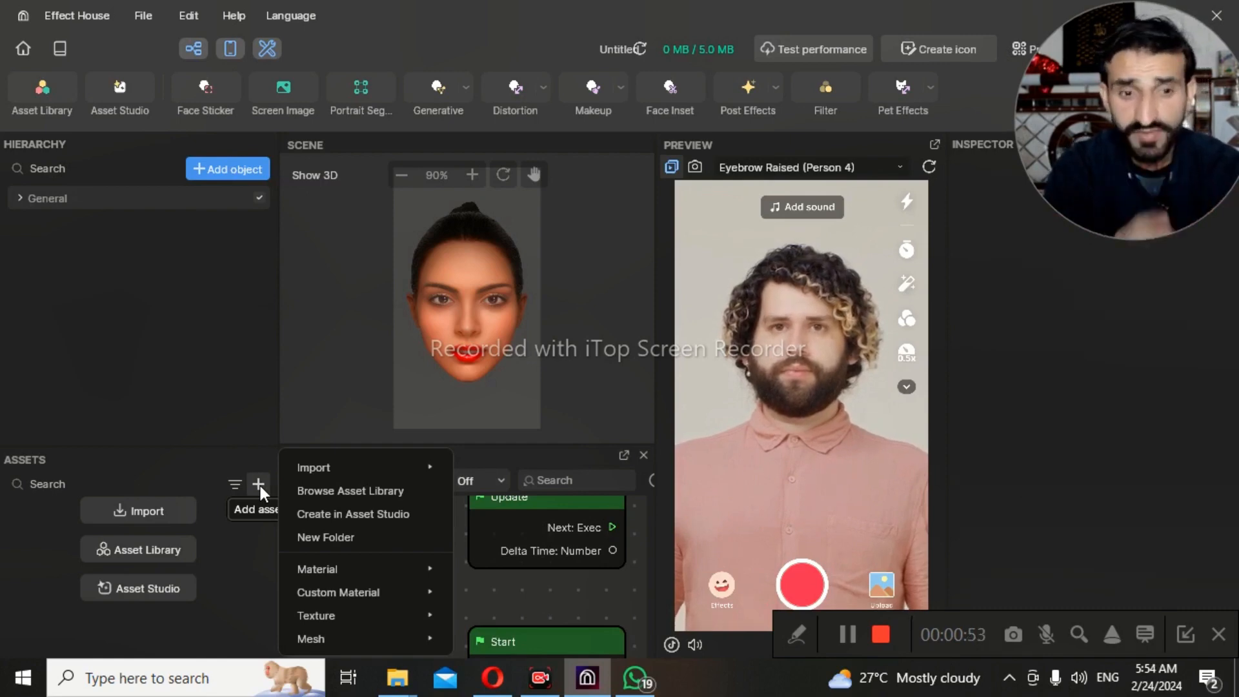
mouse_move(390, 478)
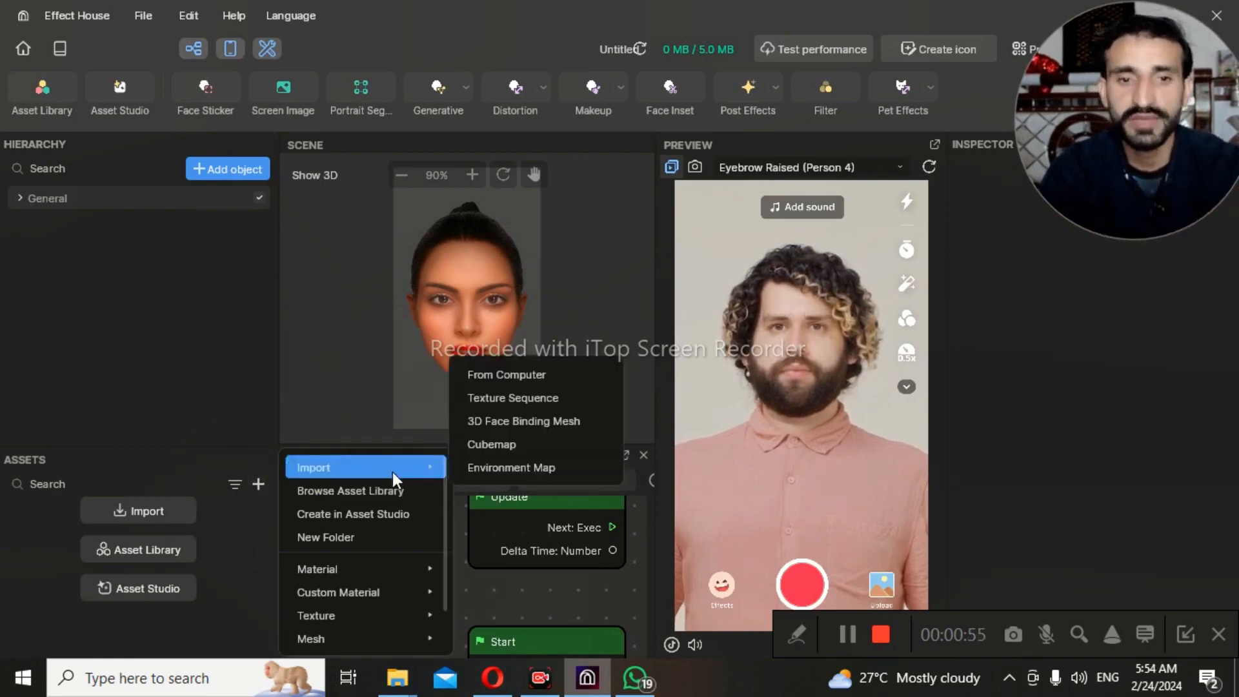
click(541, 391)
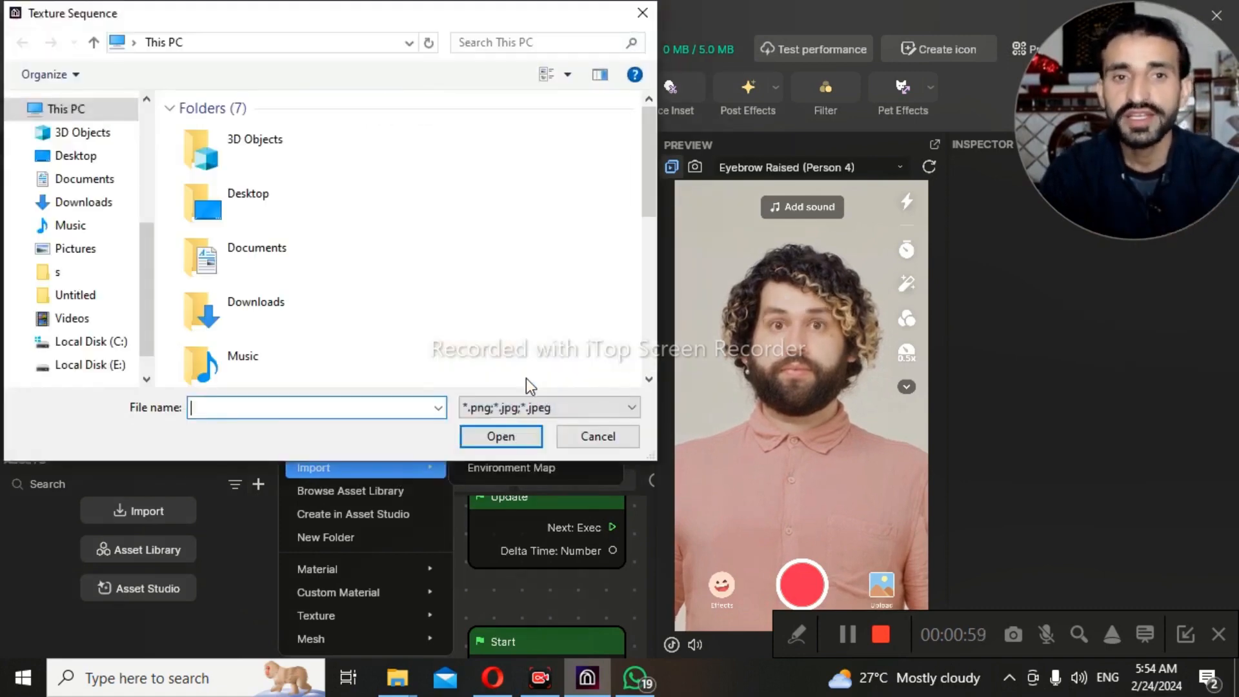
click(98, 159)
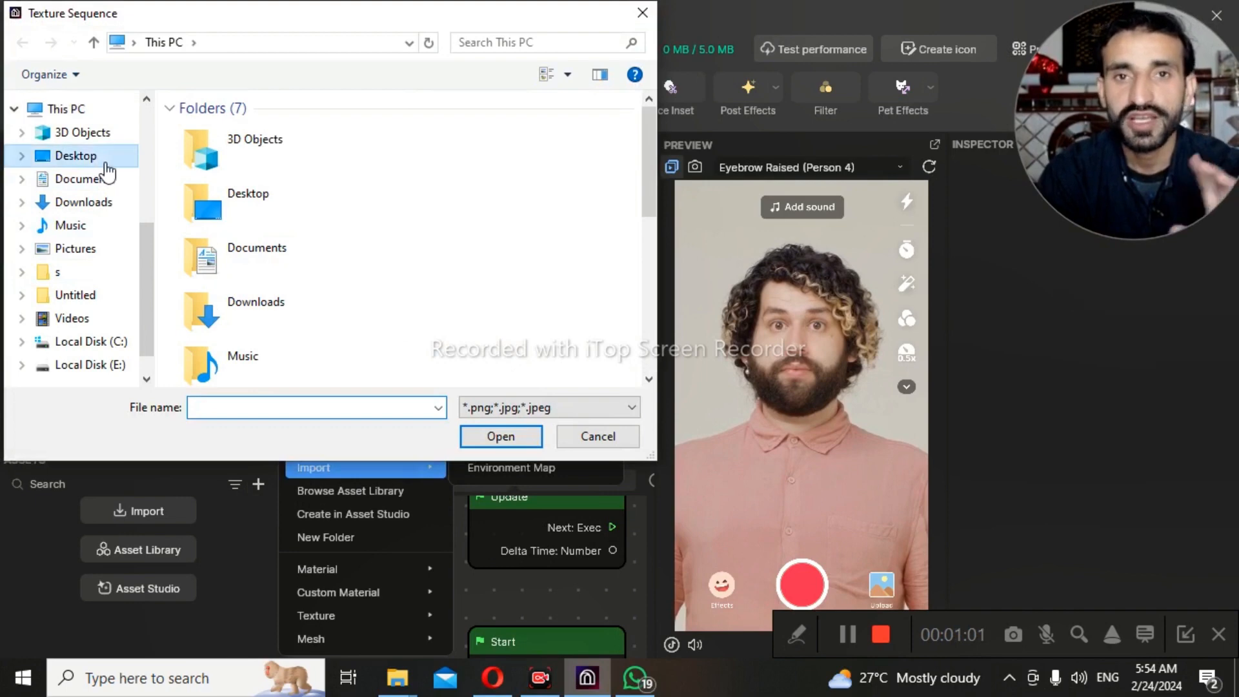
double_click(195, 145)
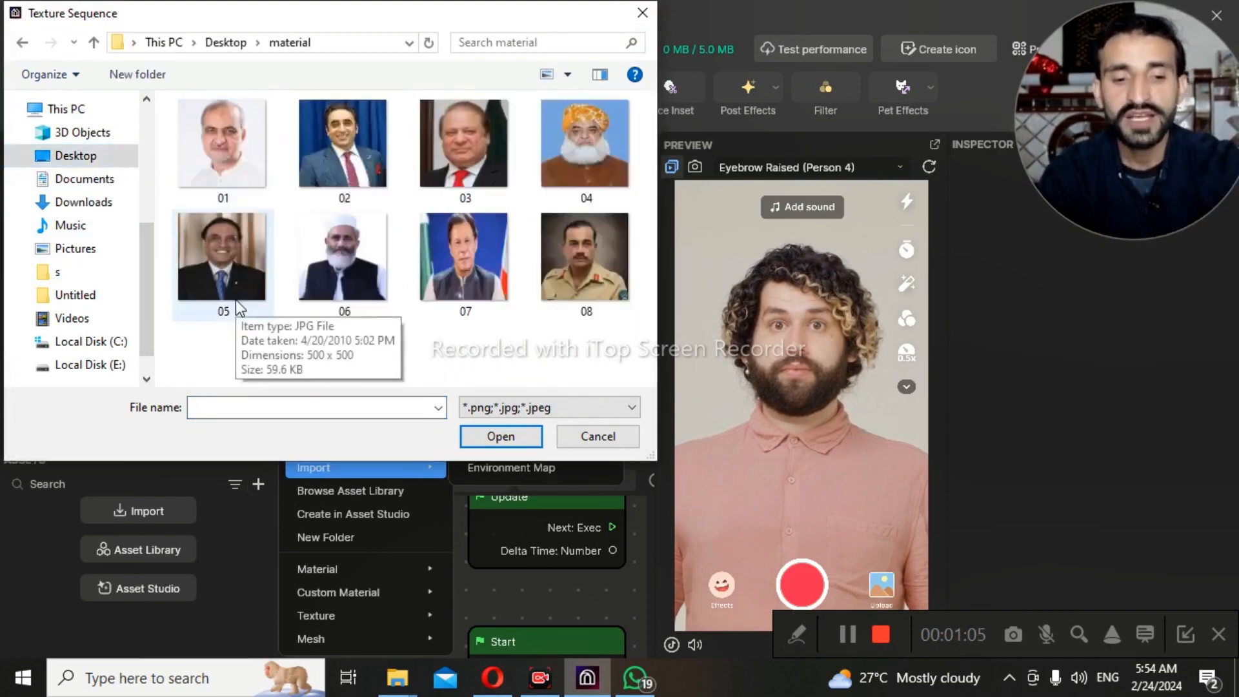
key(ctrl+a)
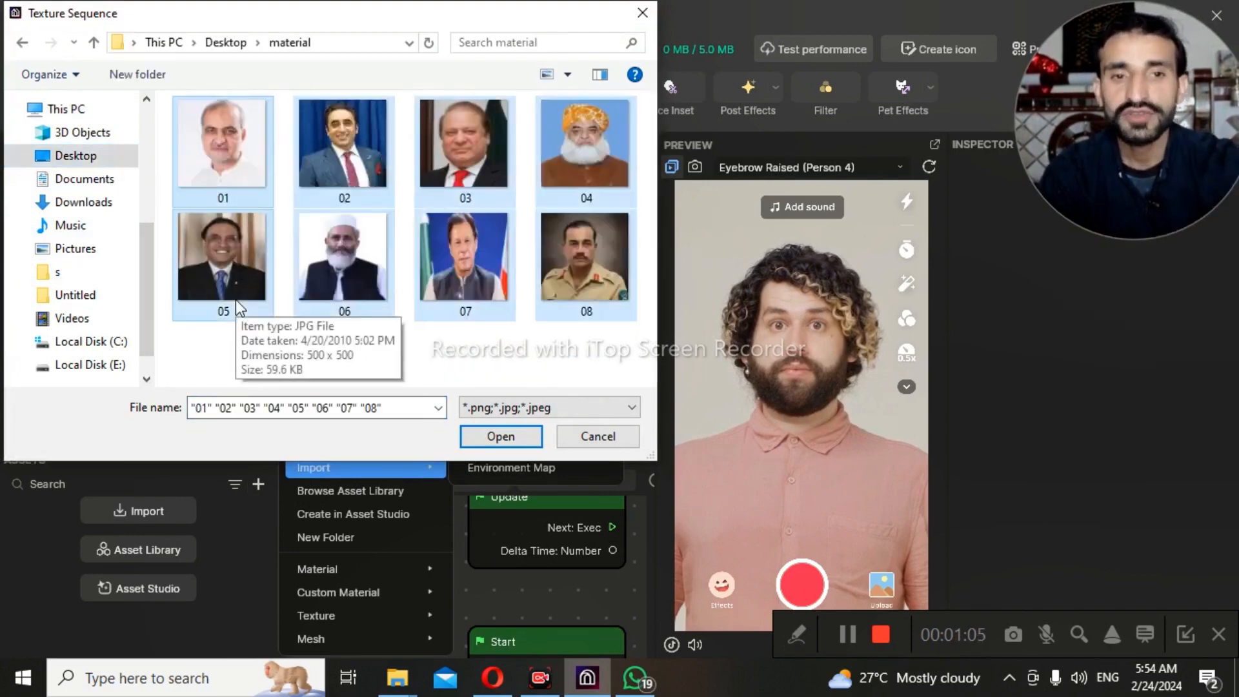
click(521, 440)
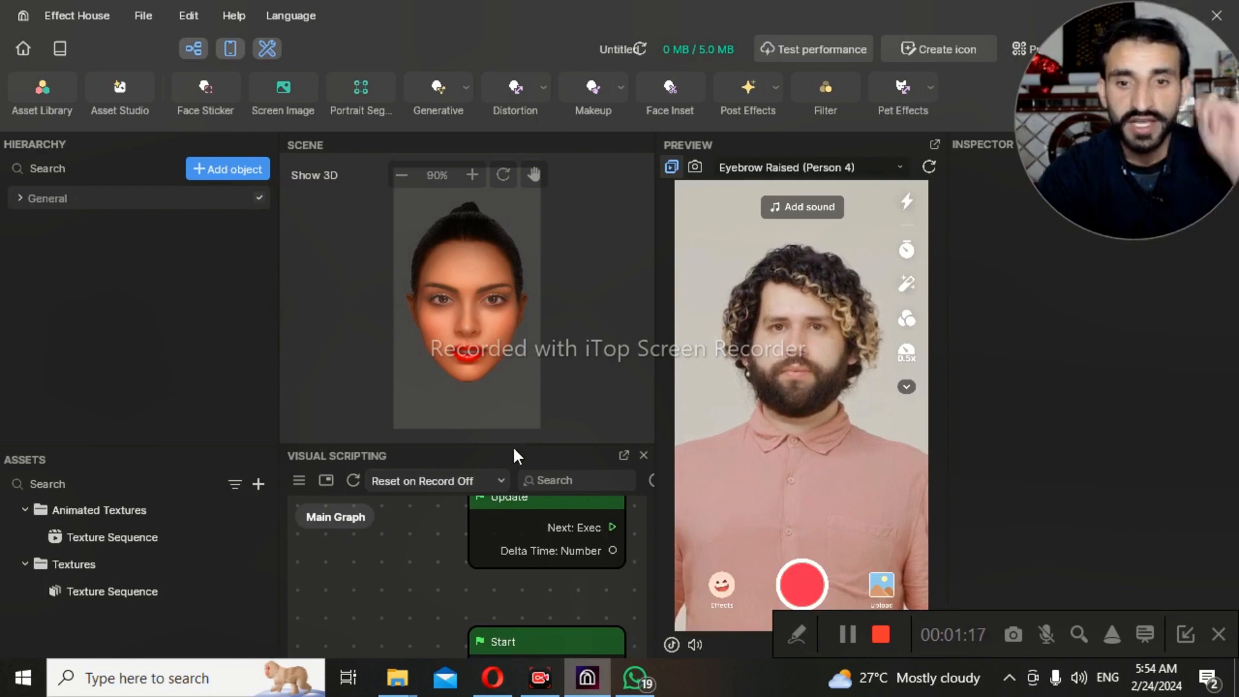
click(94, 594)
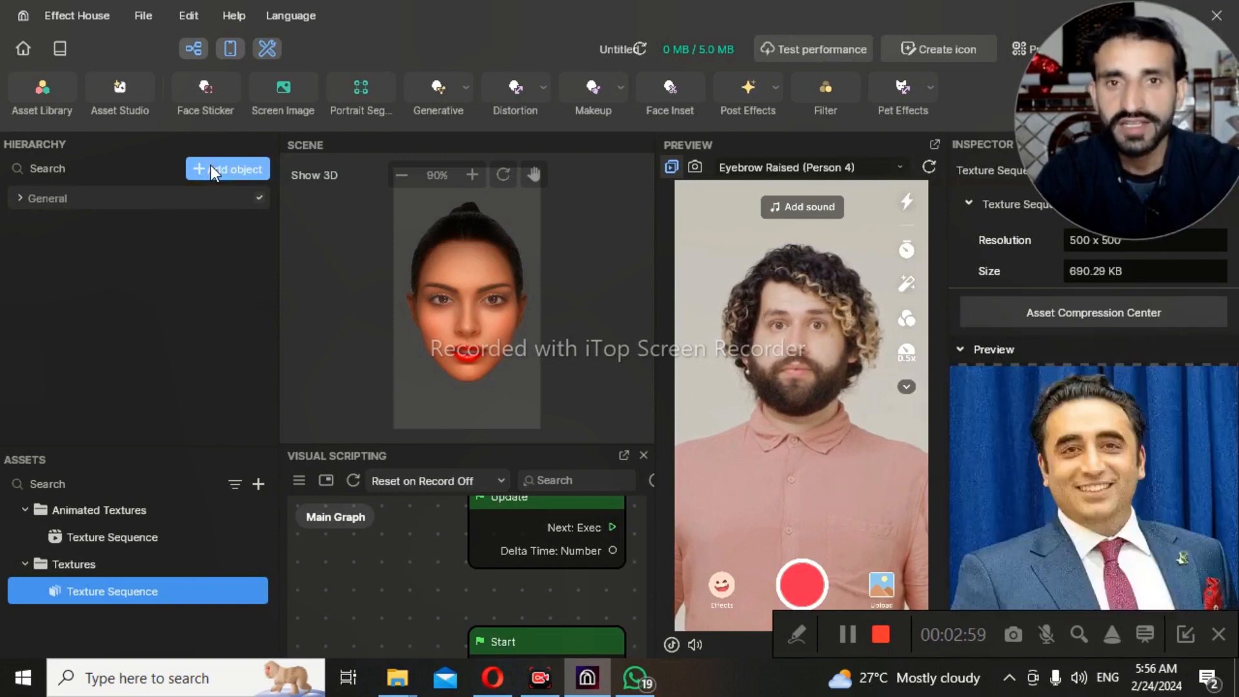
Add a Head Tracker object from the AR Tracking category to the scene
click(210, 167)
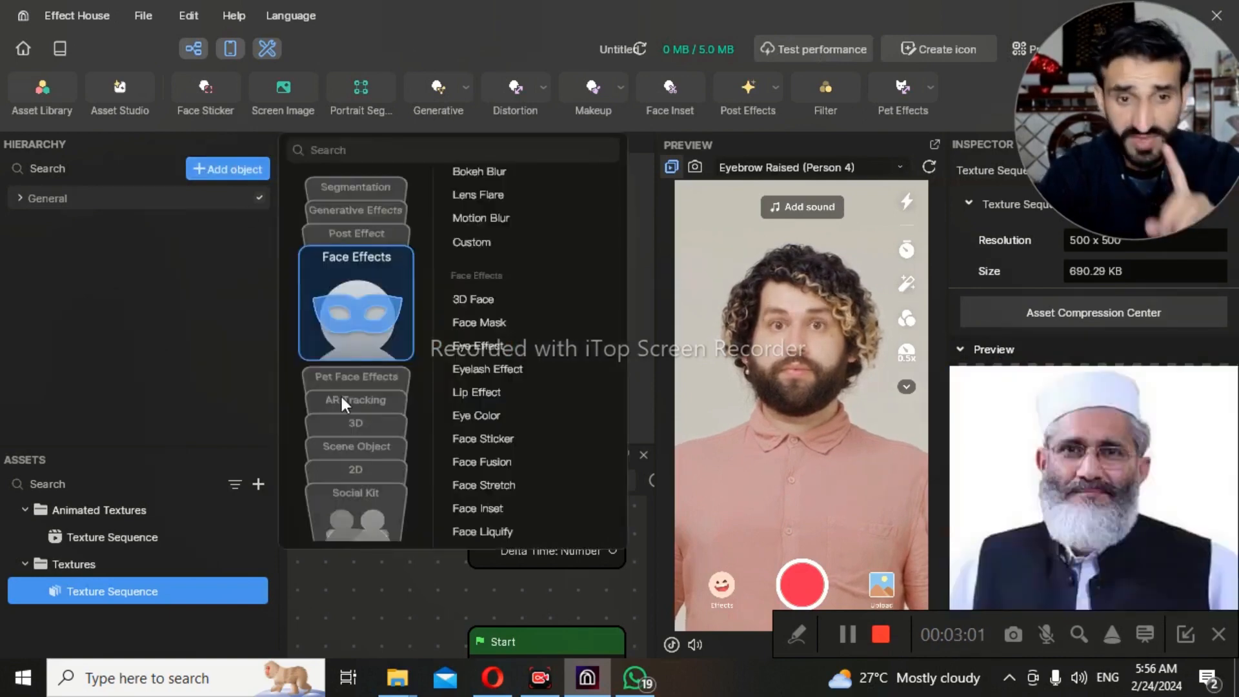
click(357, 398)
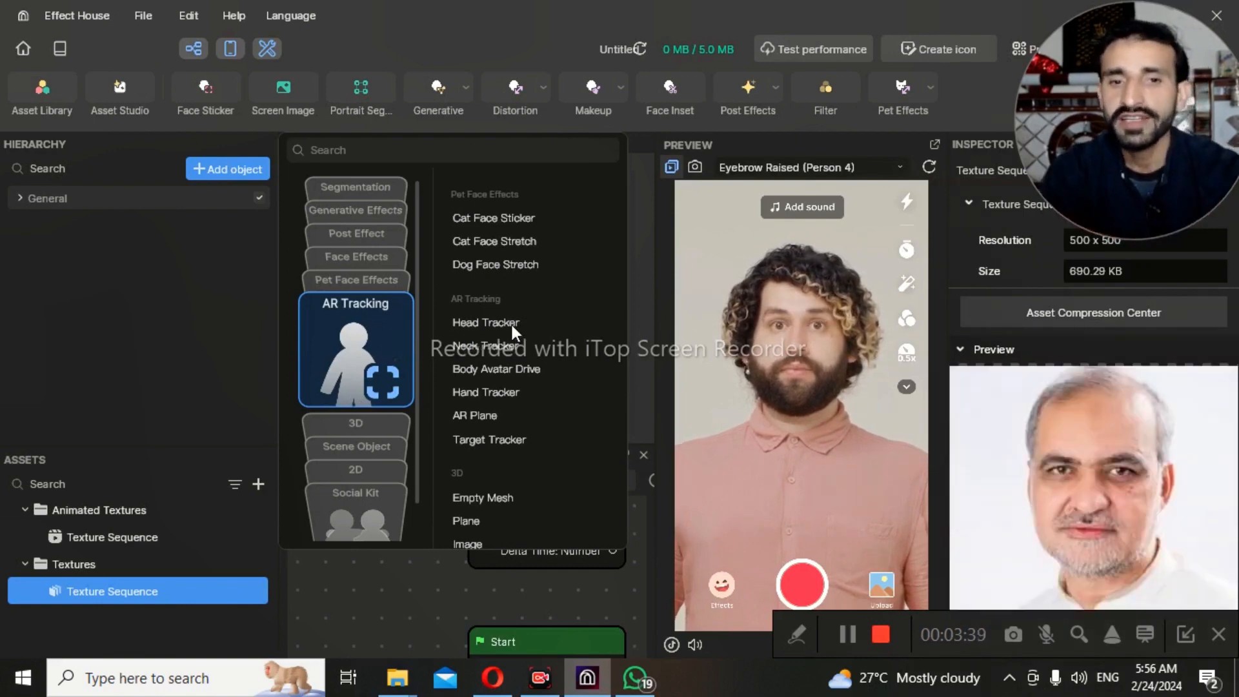
mouse_move(500, 323)
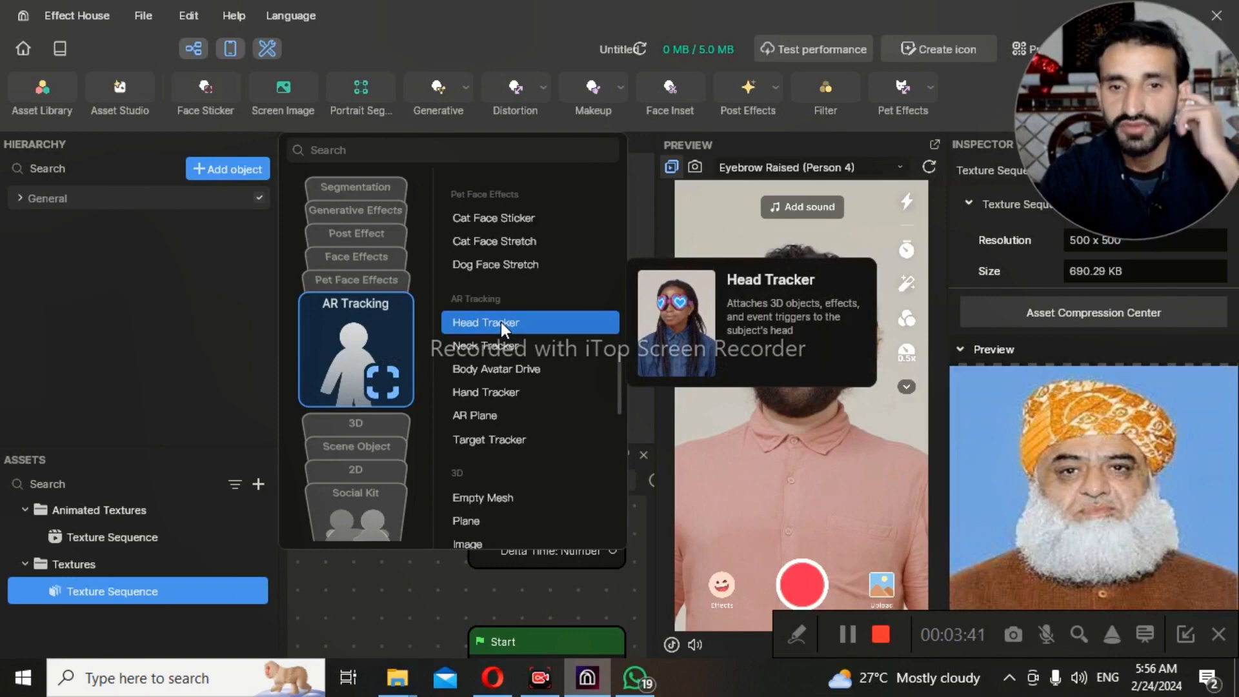
click(501, 322)
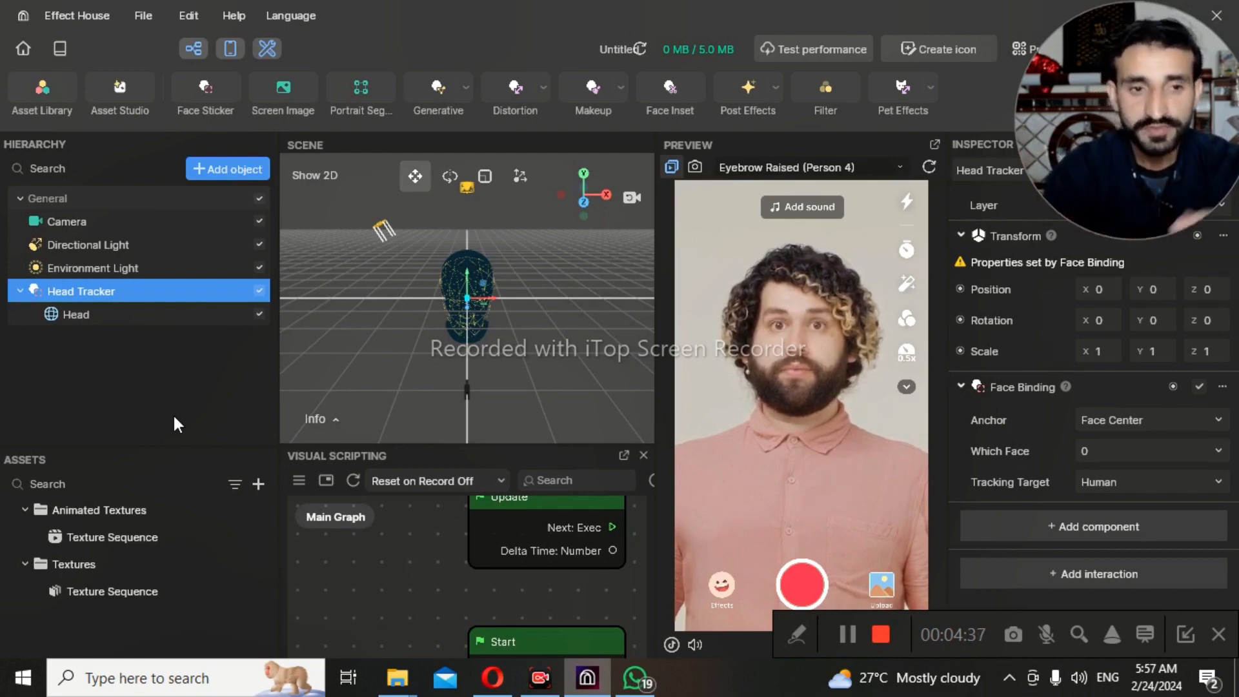
Add a 3D Image object to the scene hierarchy
click(234, 163)
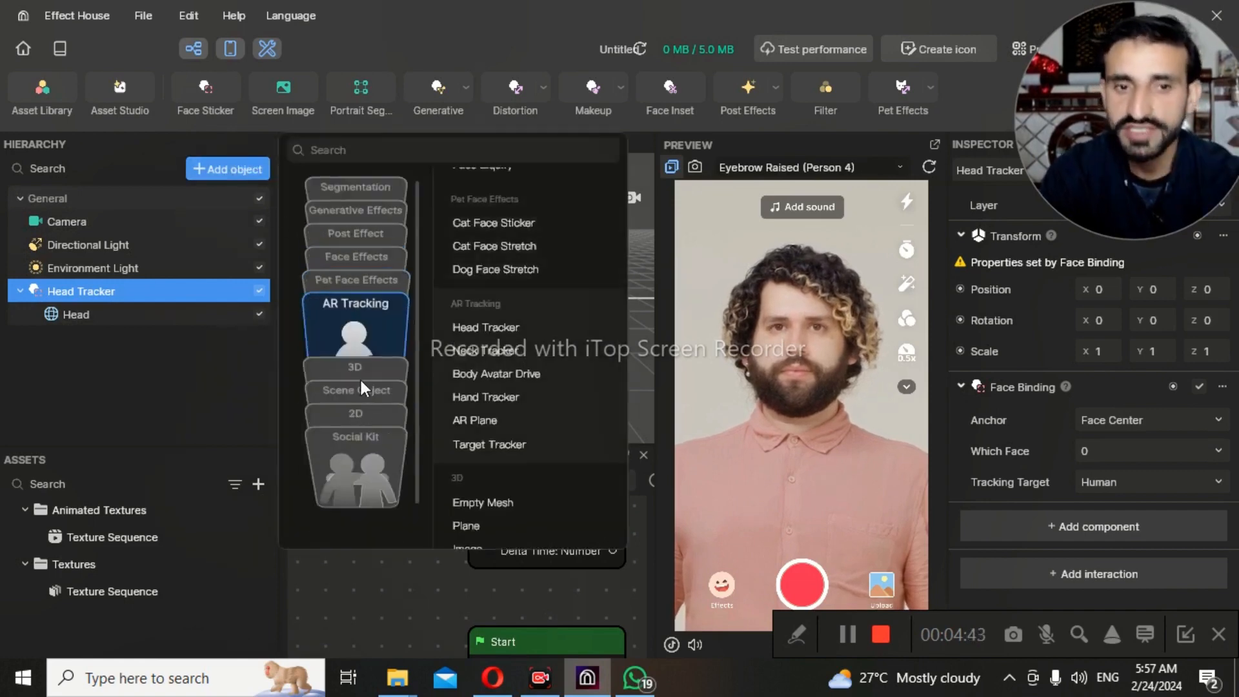
click(359, 369)
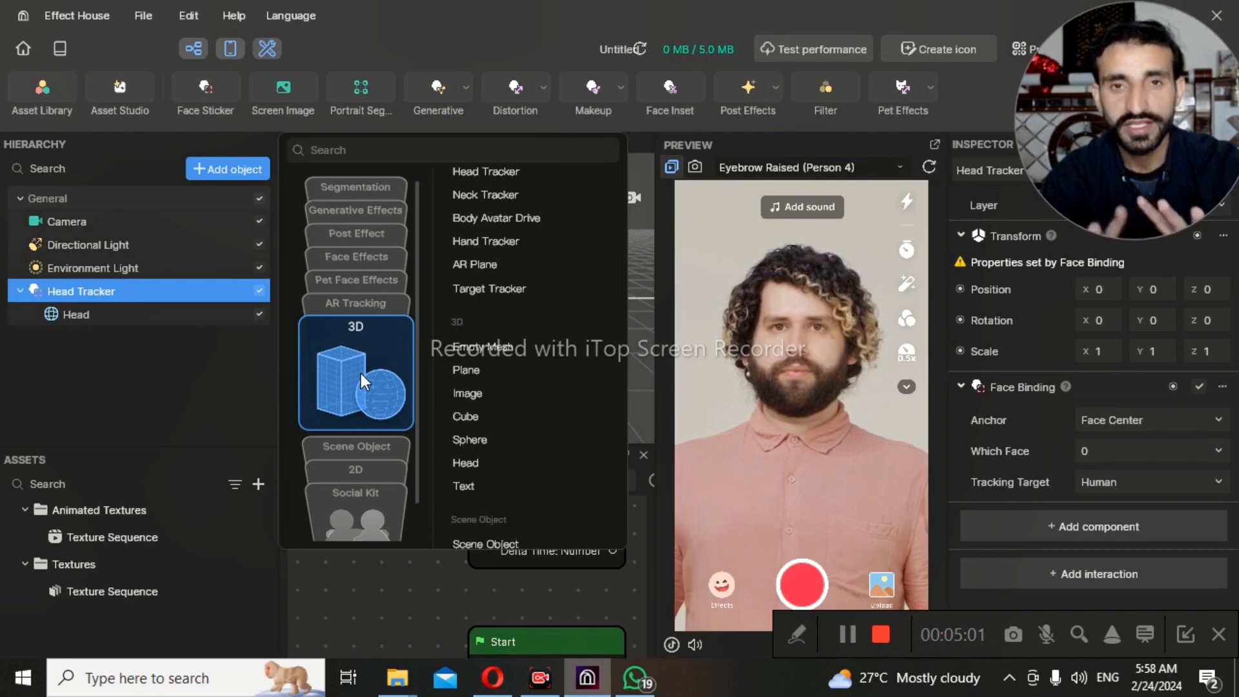
click(489, 405)
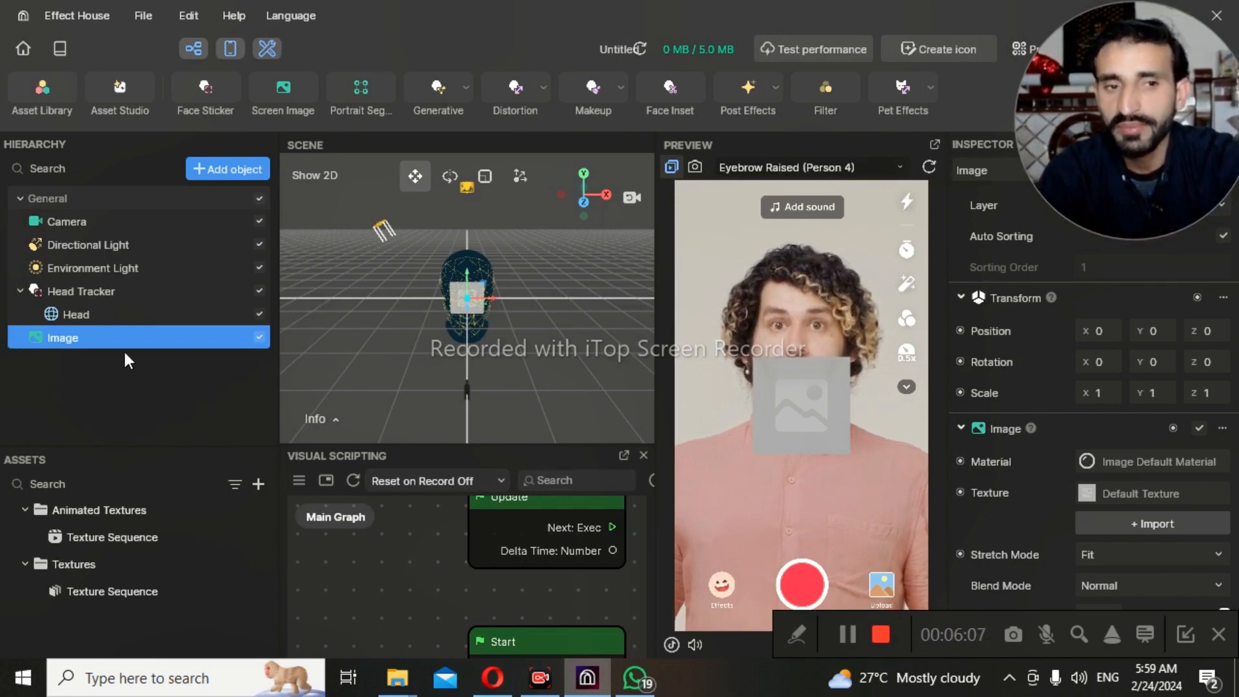
Assign the animated Texture Sequence as the image's texture and move the image above the head, to about X 0.29, Y 13.7, Z -4.9
click(1141, 496)
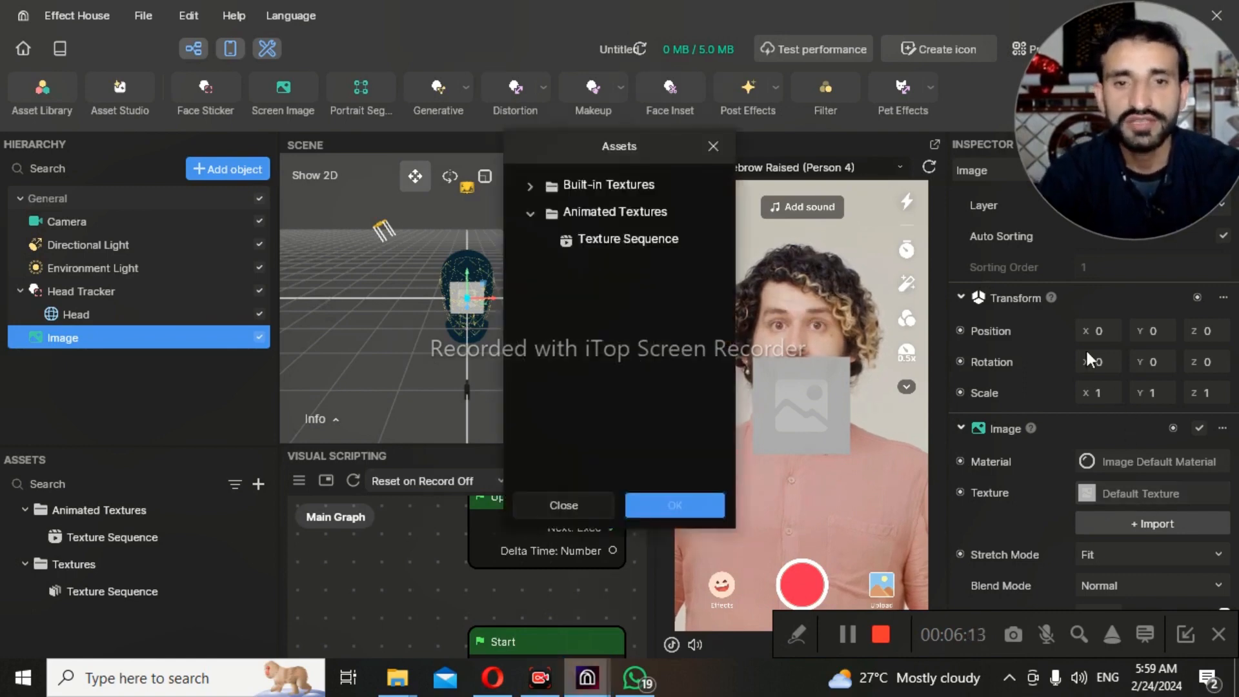
click(640, 241)
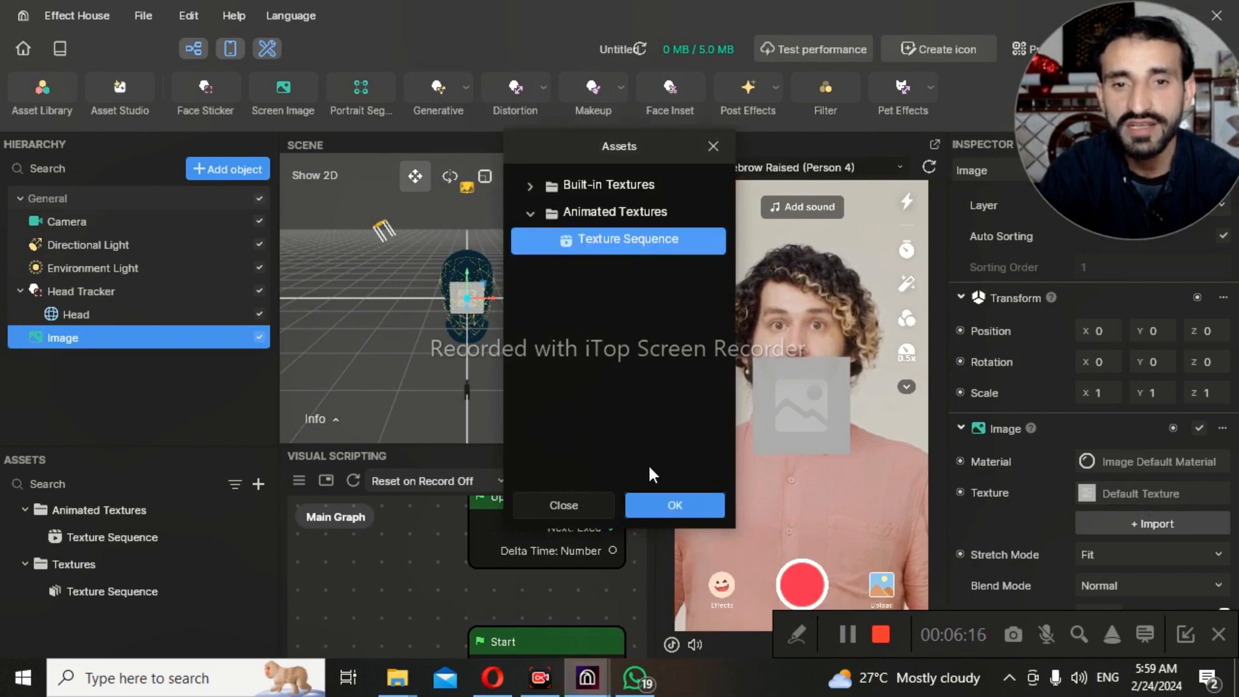
click(682, 513)
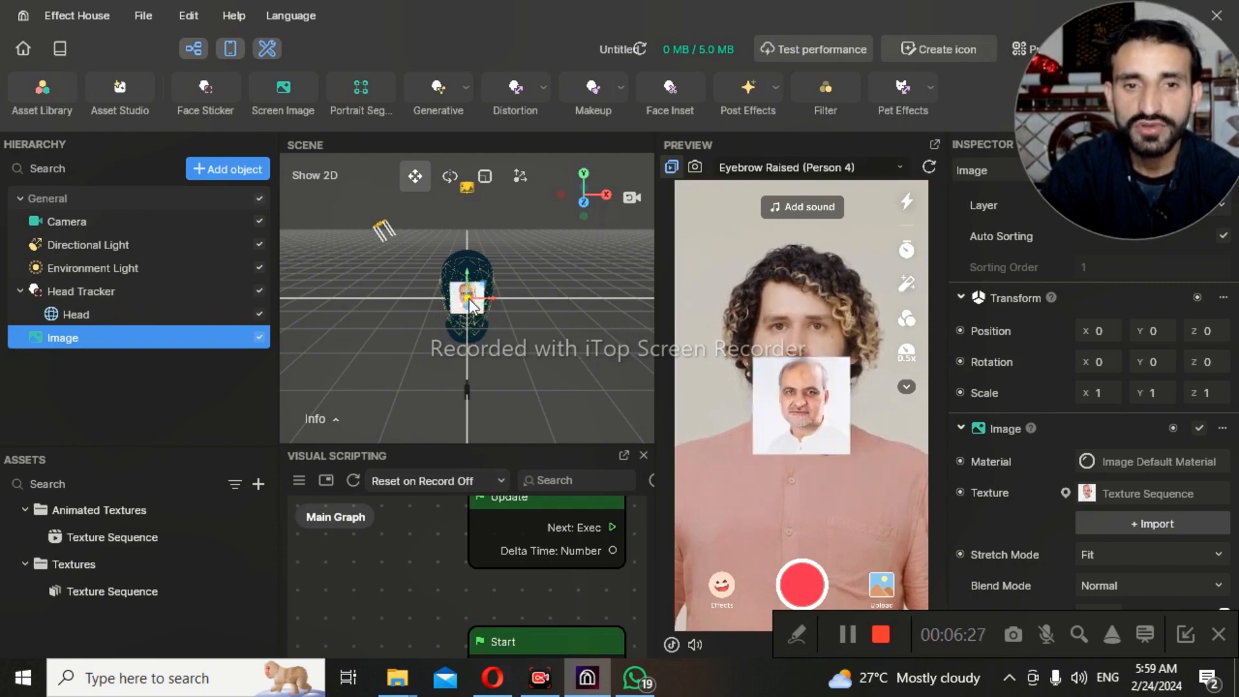
drag(469, 300, 473, 256)
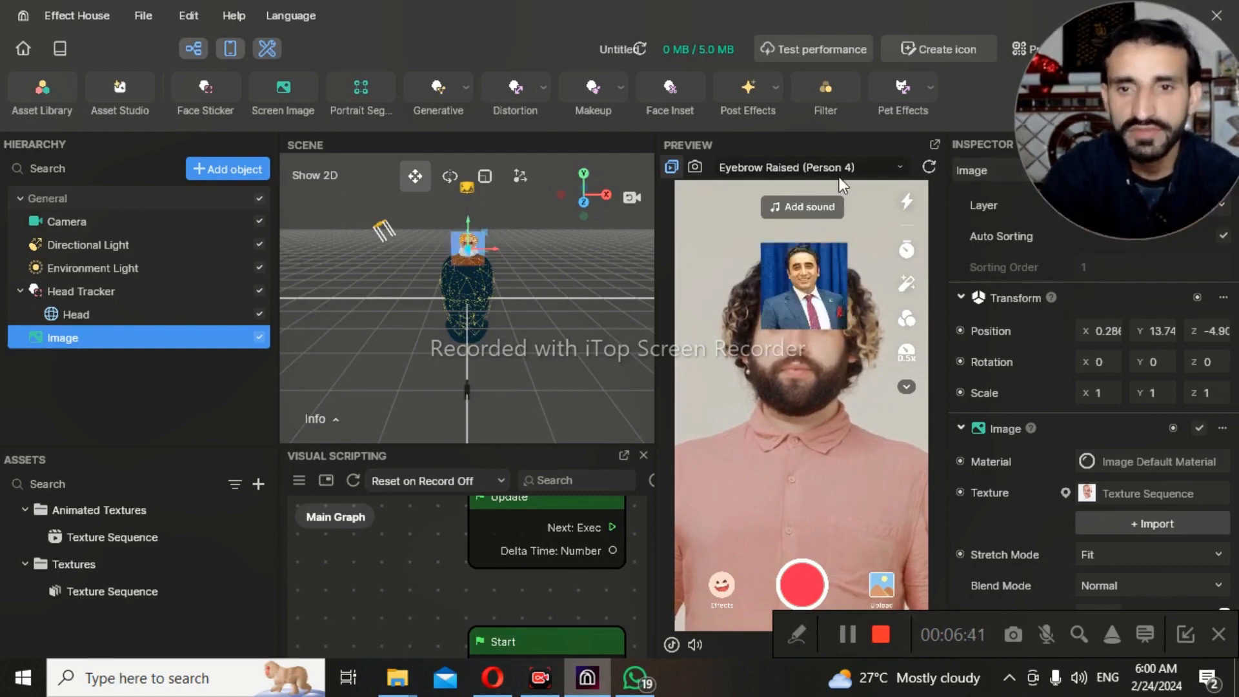
Switch the preview video to the face sample Nodding (Person 3)
click(871, 168)
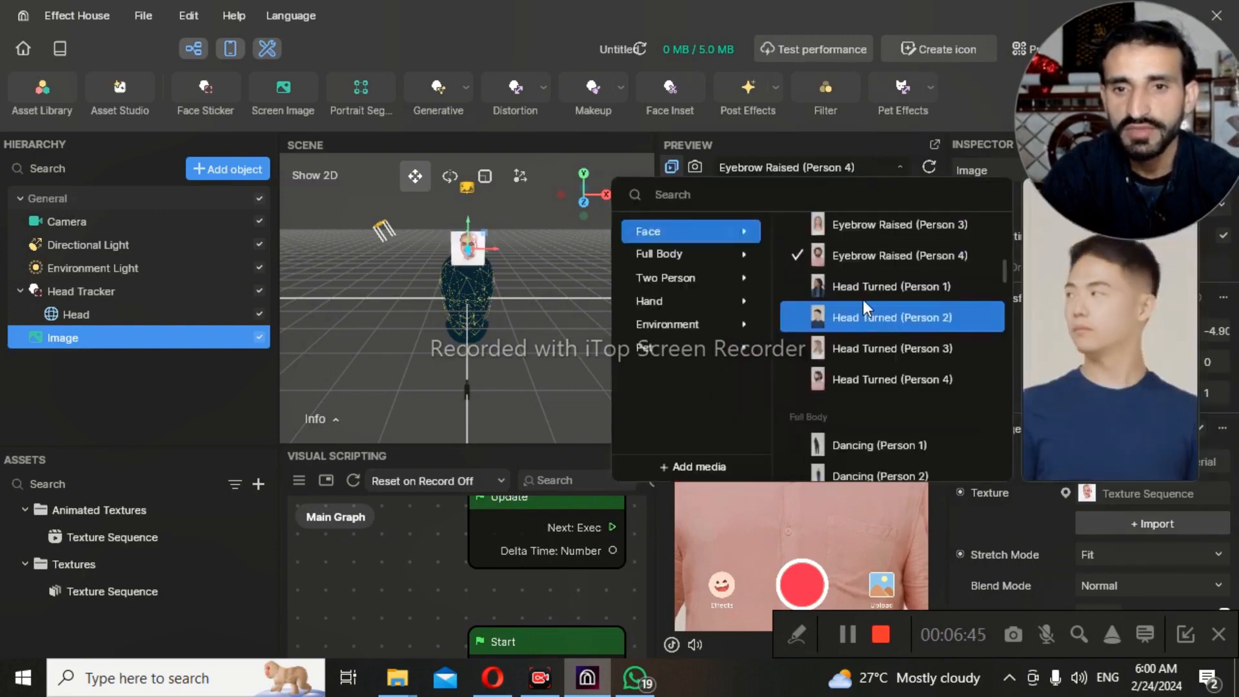
scroll(857, 355, up, 1)
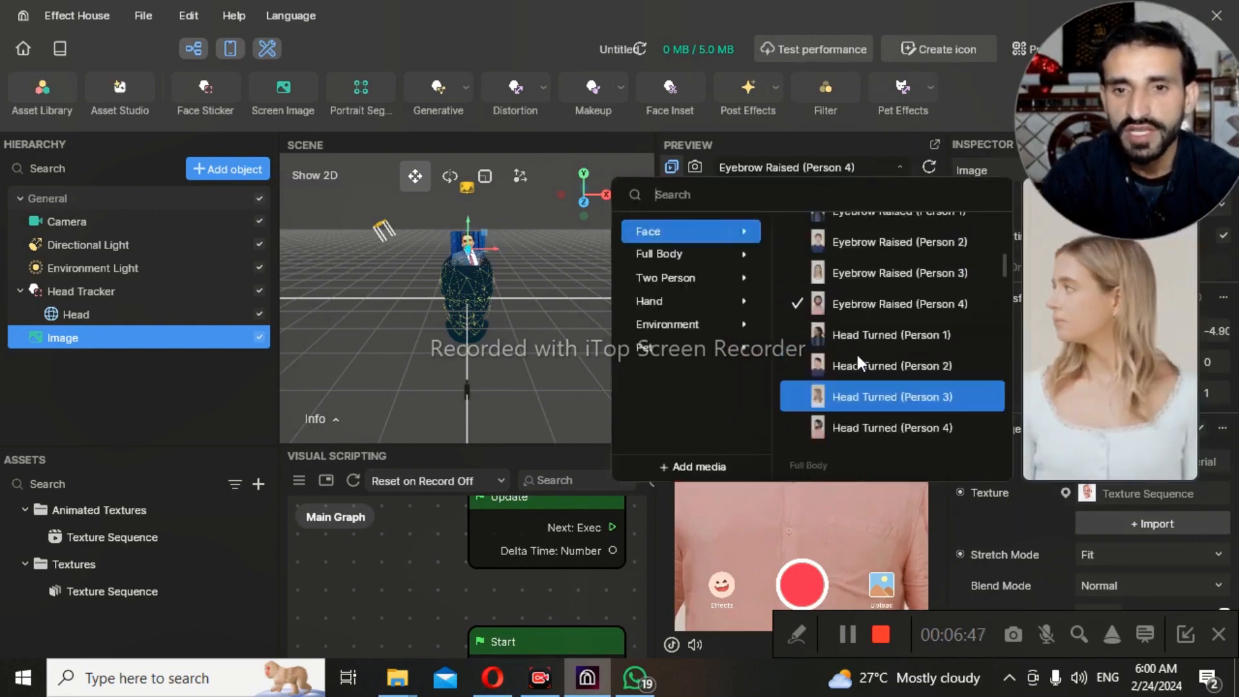
scroll(847, 274, up, 2)
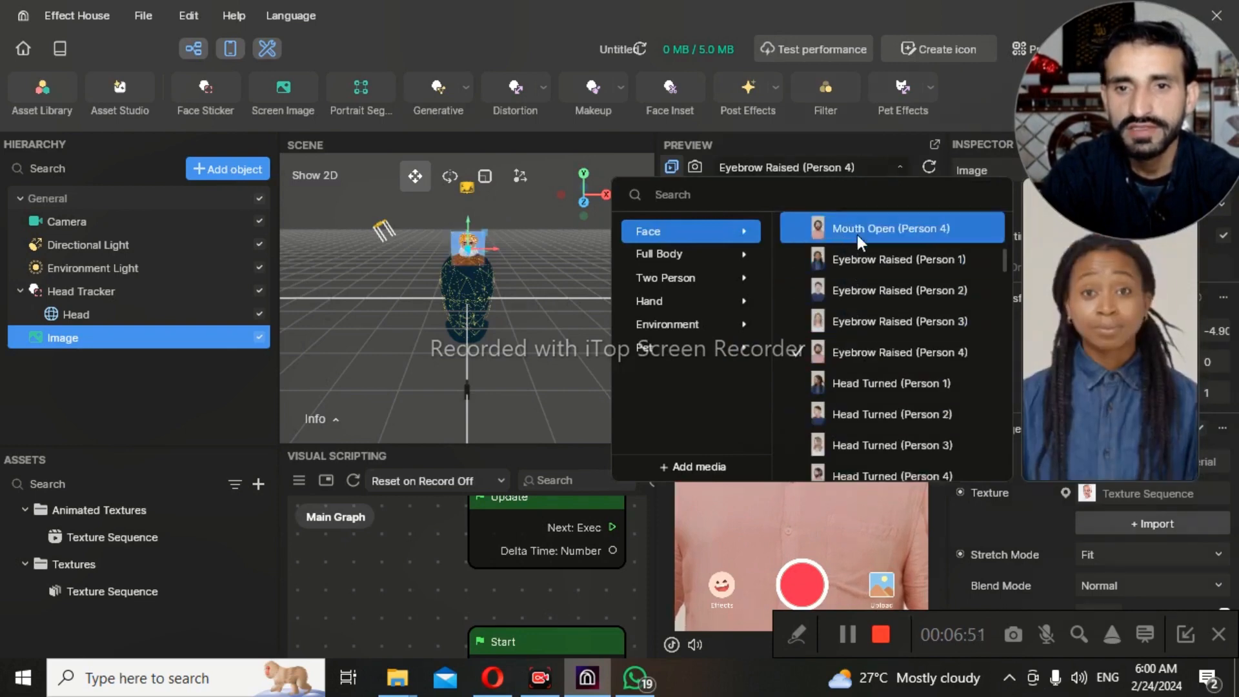
scroll(857, 235, up, 2)
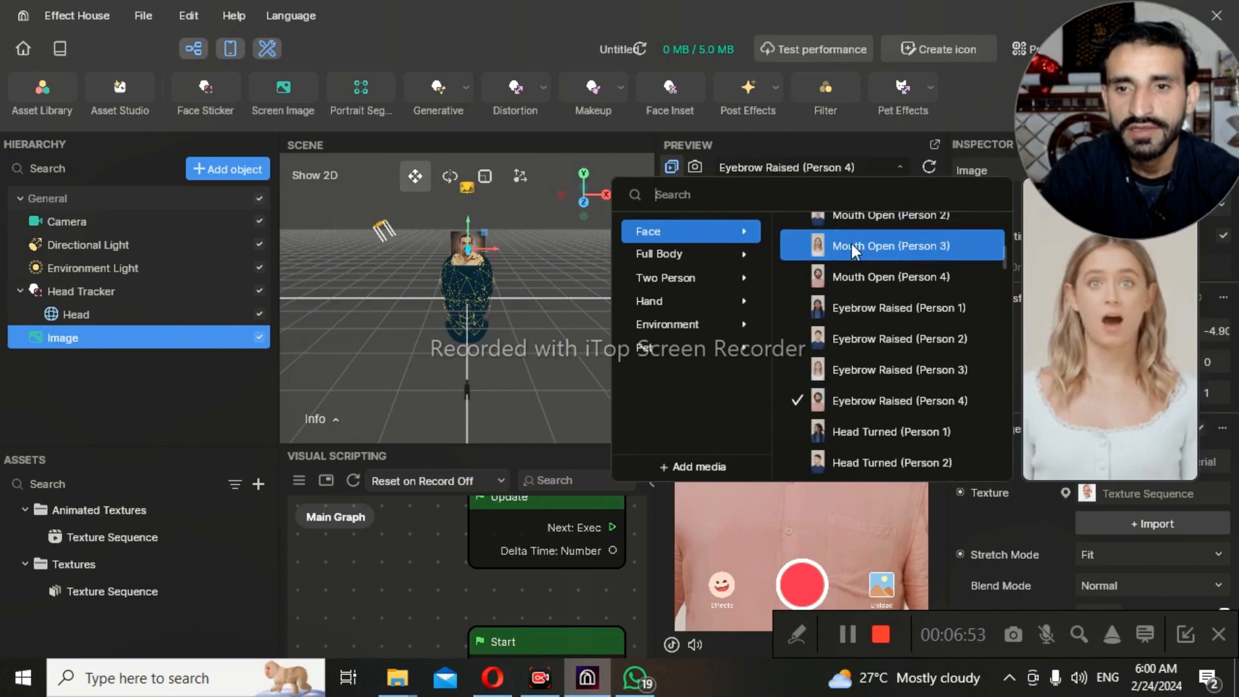
scroll(851, 242, up, 2)
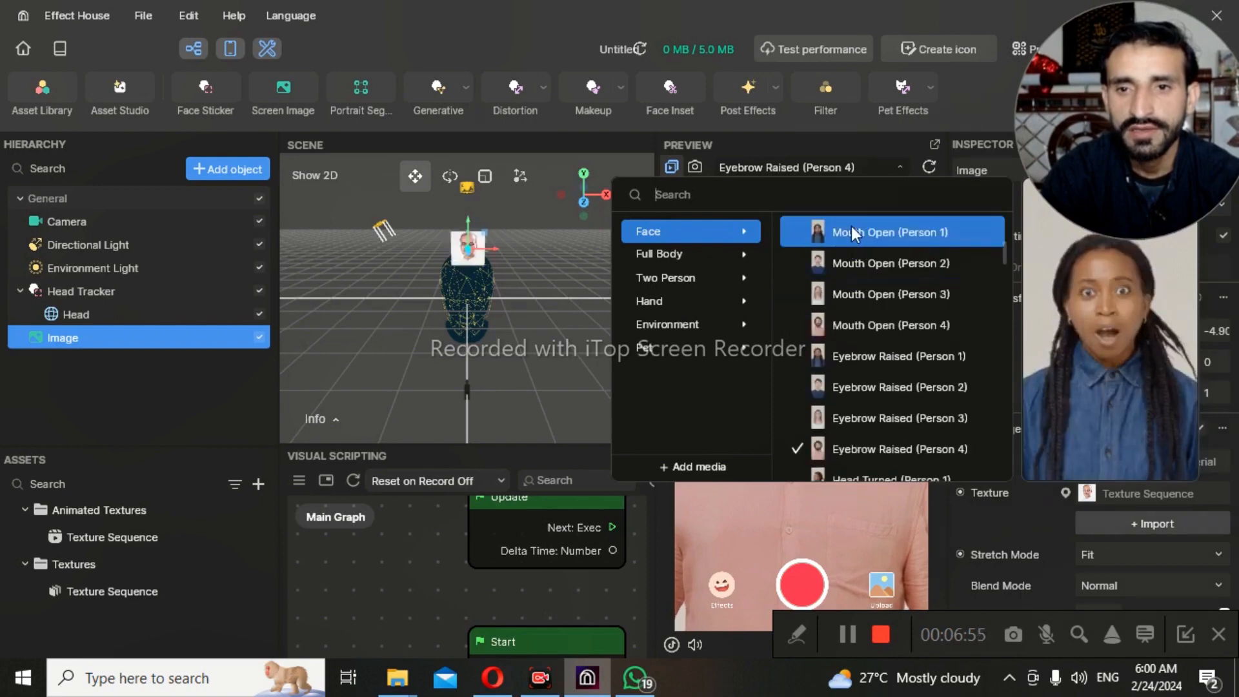
scroll(850, 225, up, 2)
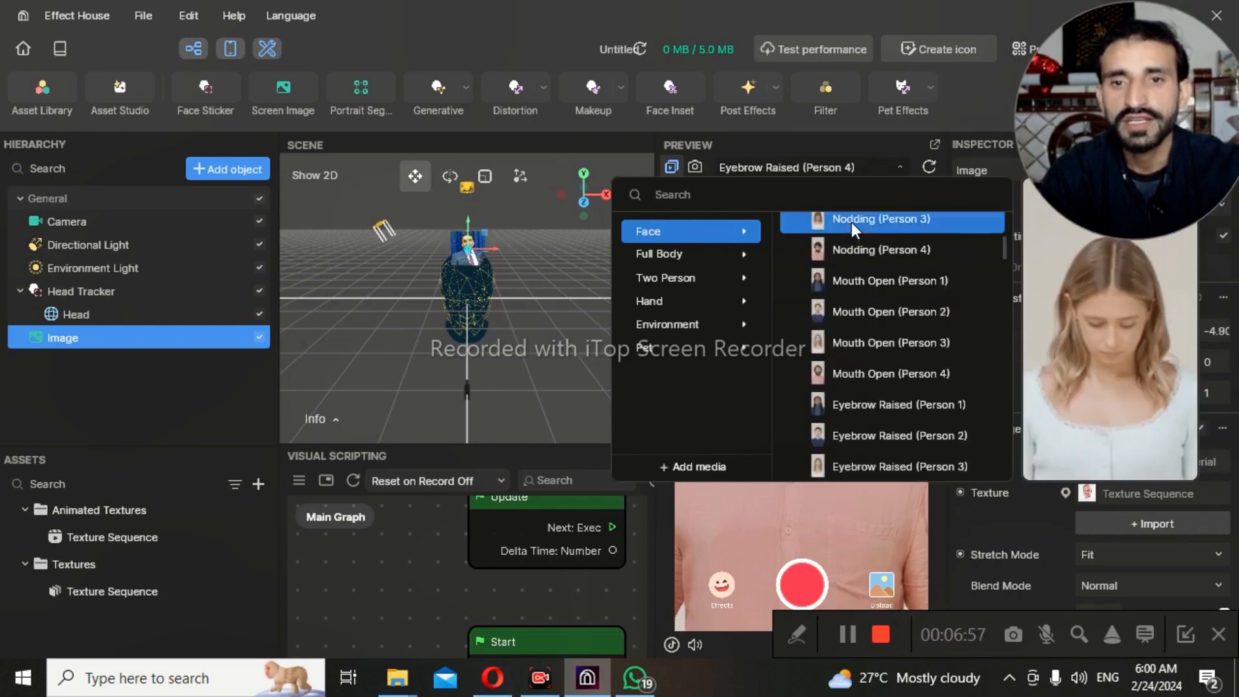
click(850, 222)
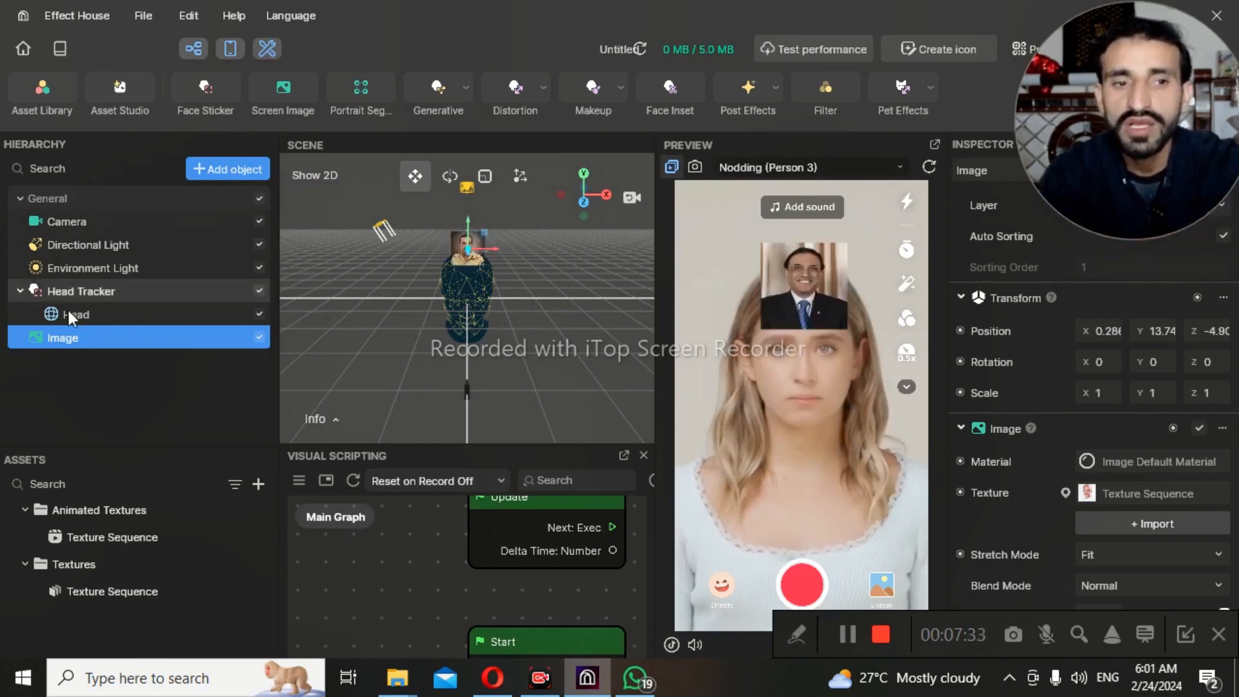
Make the Image object a child of Head Tracker and delete the tracker's Head occluder mesh
drag(61, 338, 71, 296)
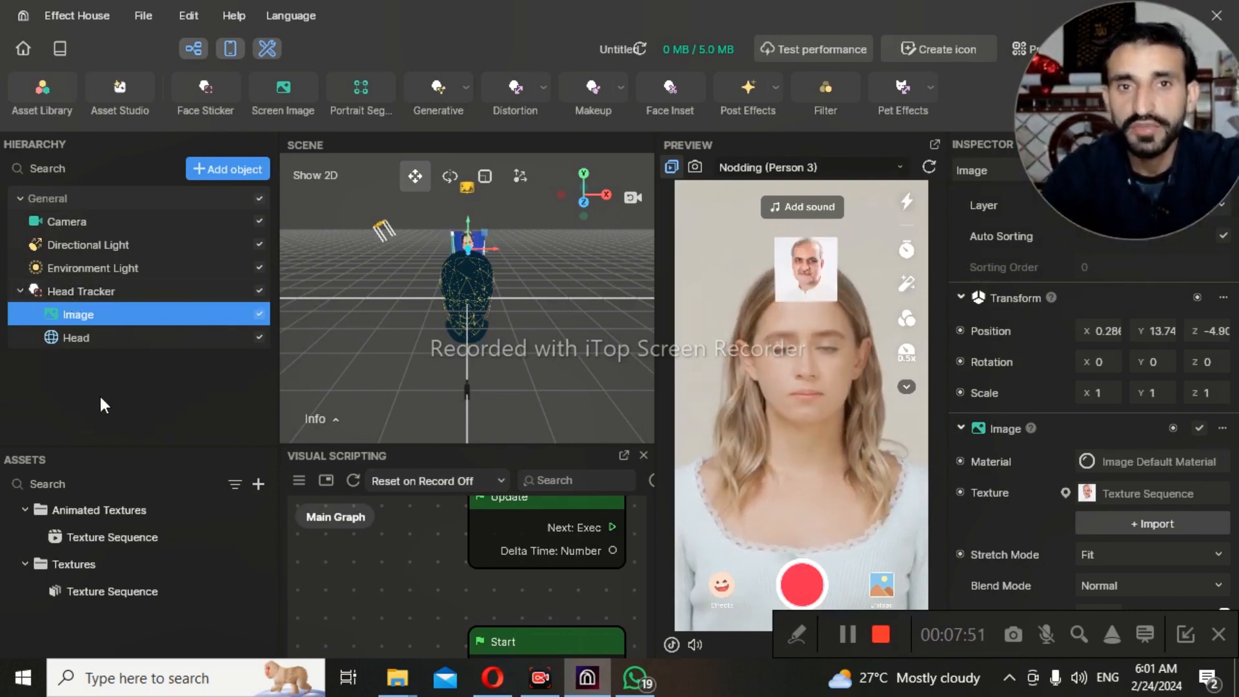
click(92, 337)
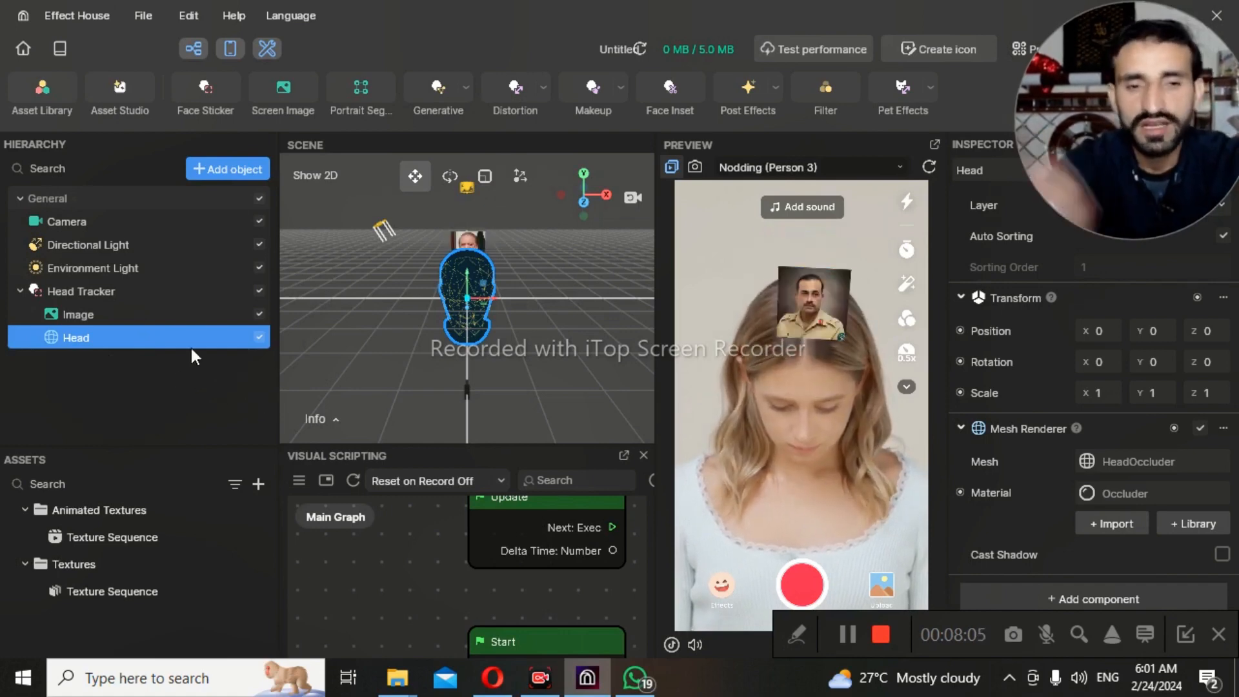
key(Delete)
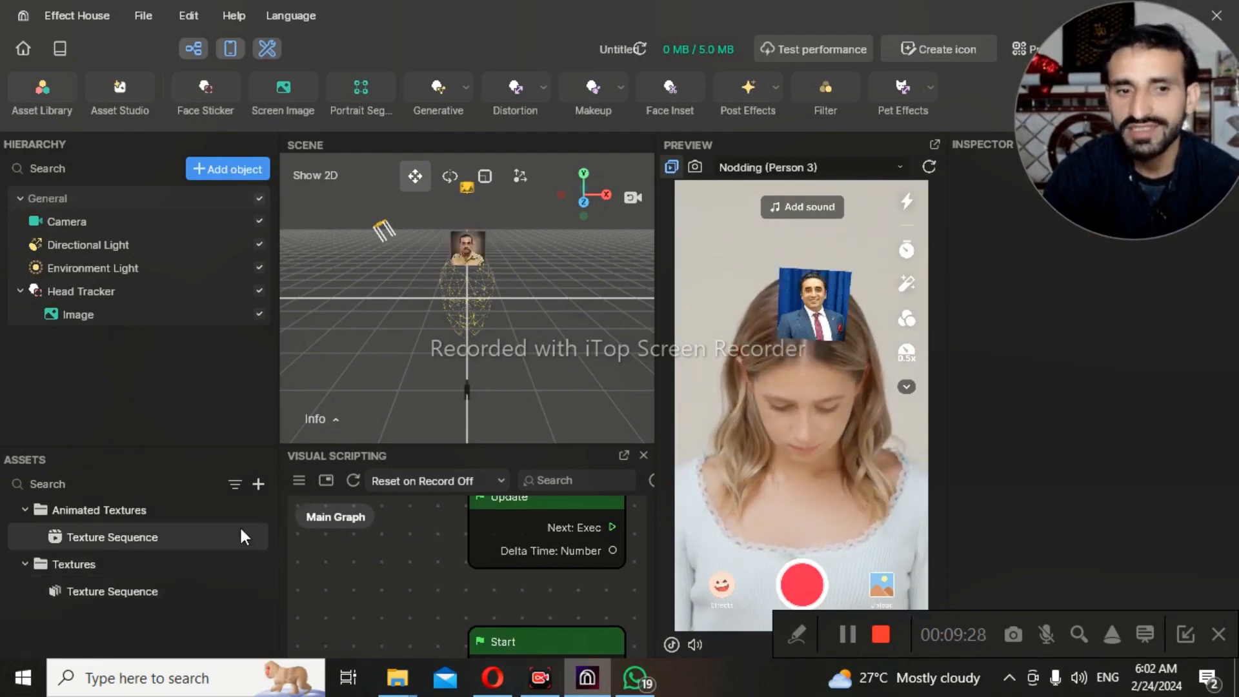
Undock the Visual Scripting editor and maximize it to fill the screen
click(623, 455)
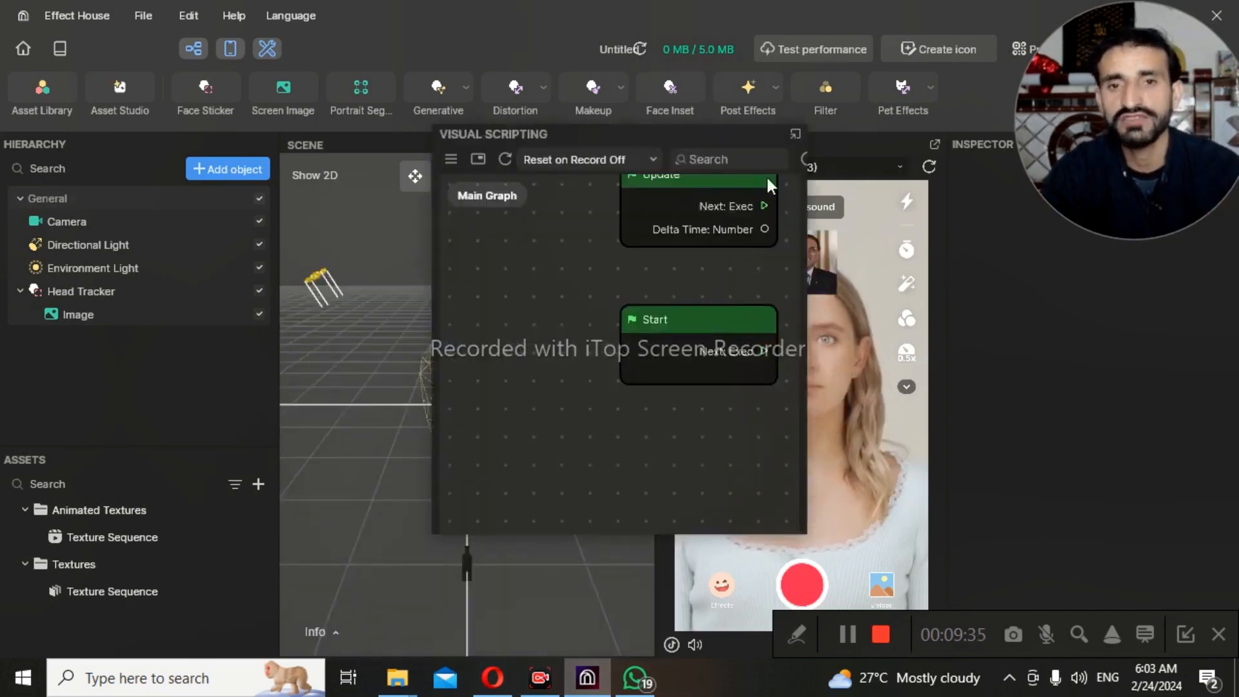
double_click(725, 134)
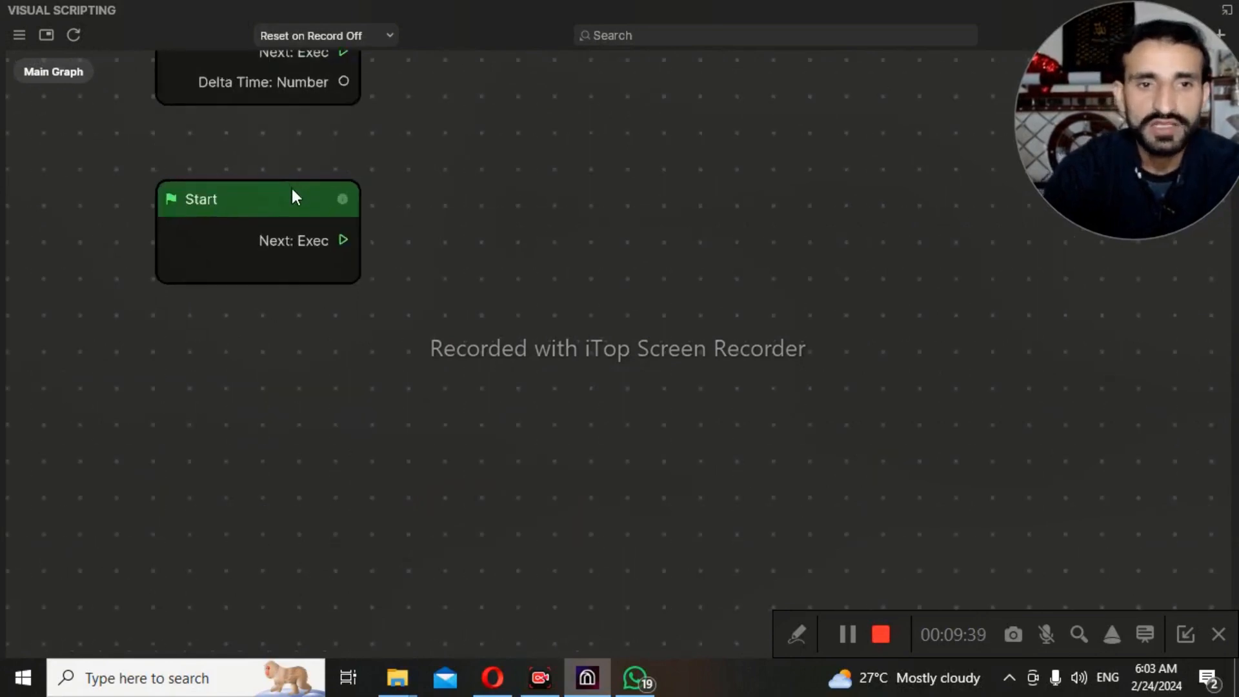
Delete the default Start and Update nodes from the main graph
scroll(338, 205, down, 3)
scroll(338, 208, down, 1)
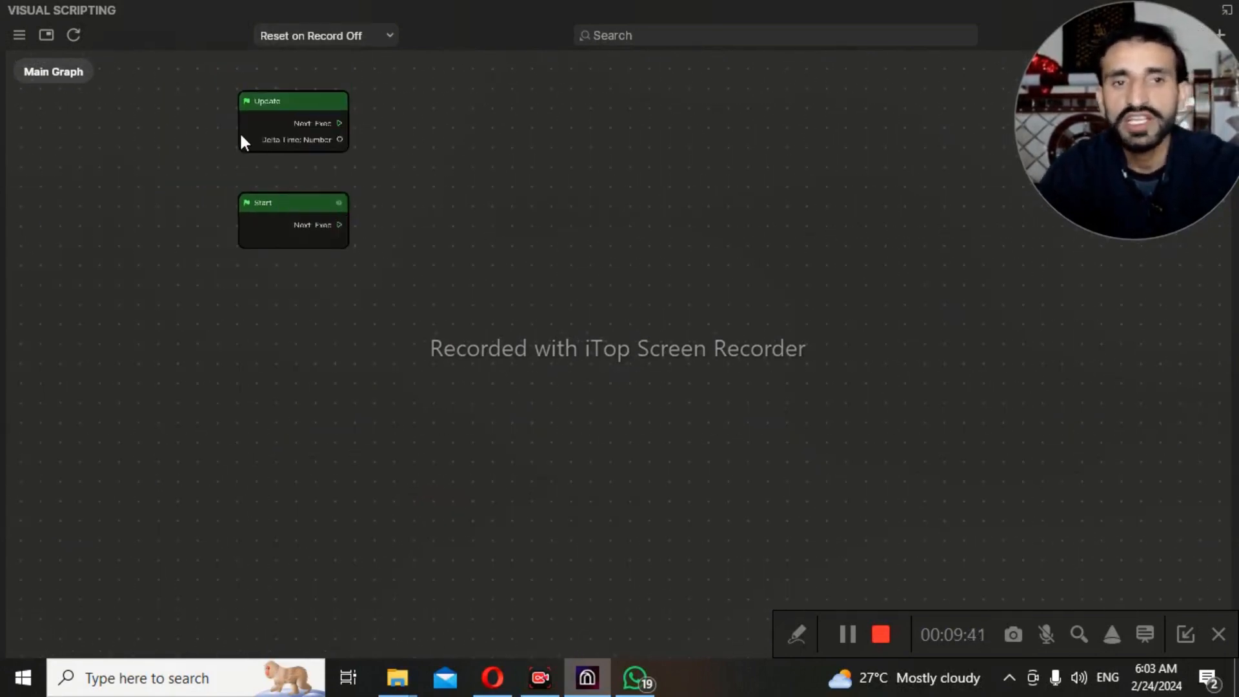
click(280, 100)
click(284, 187)
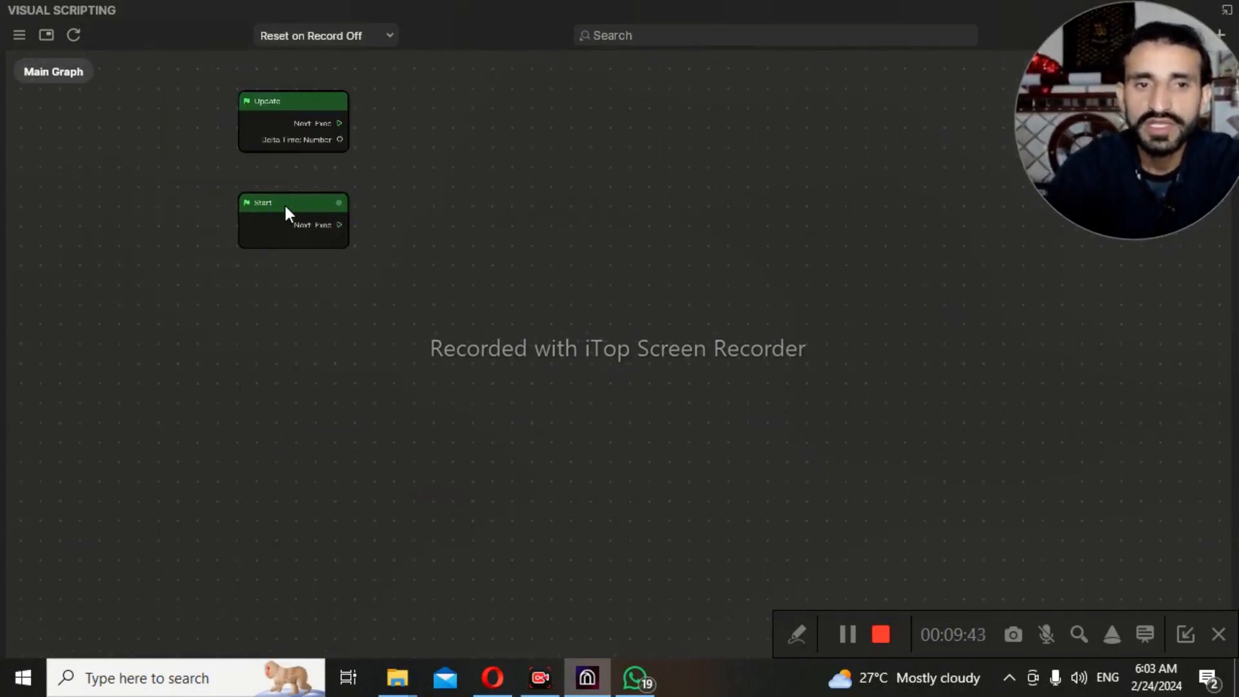
click(284, 204)
key(Delete)
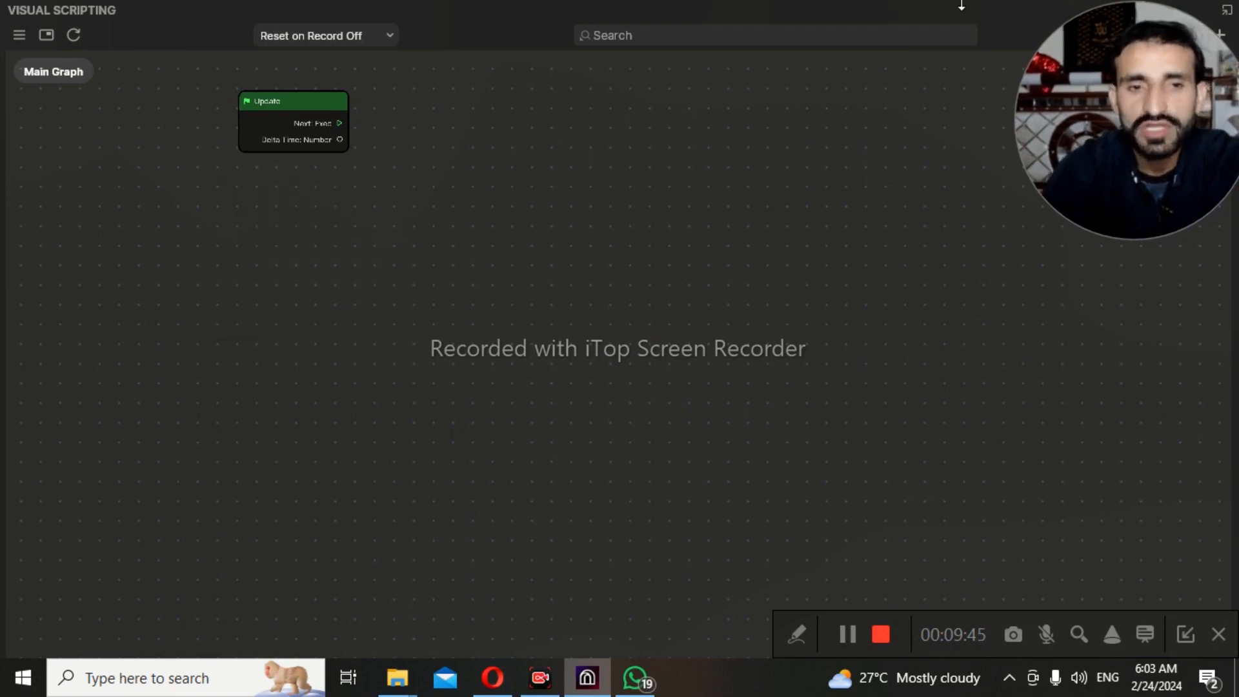
click(308, 99)
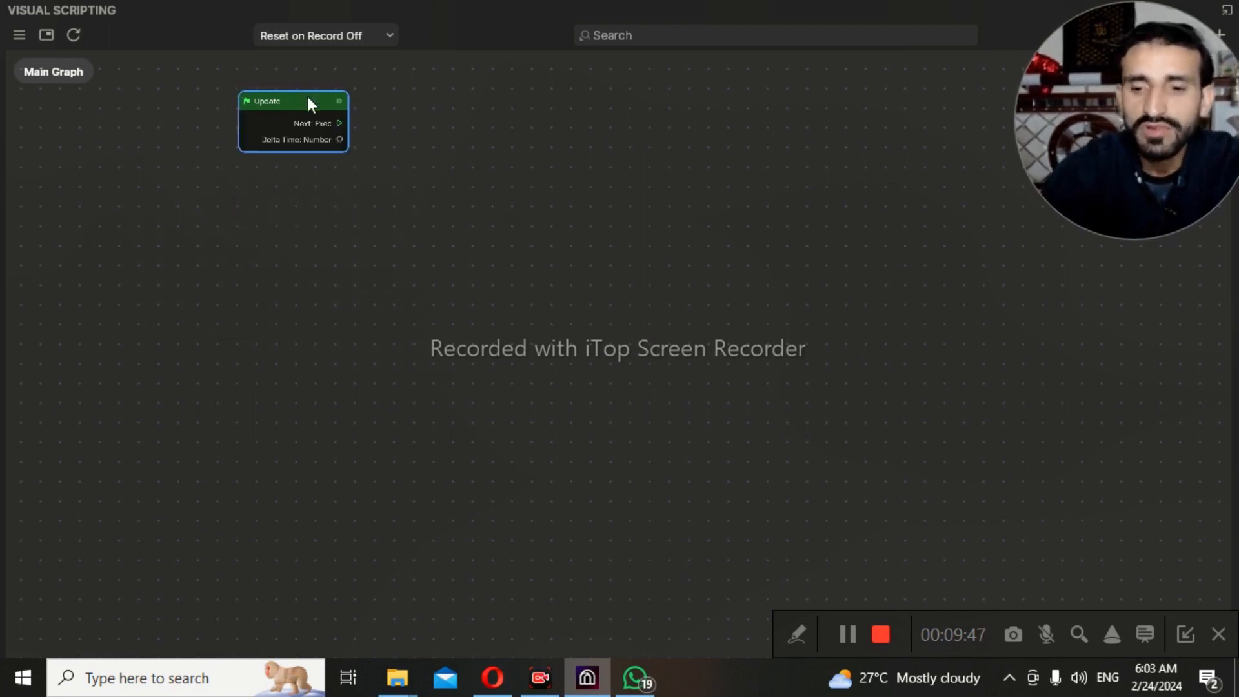
key(Delete)
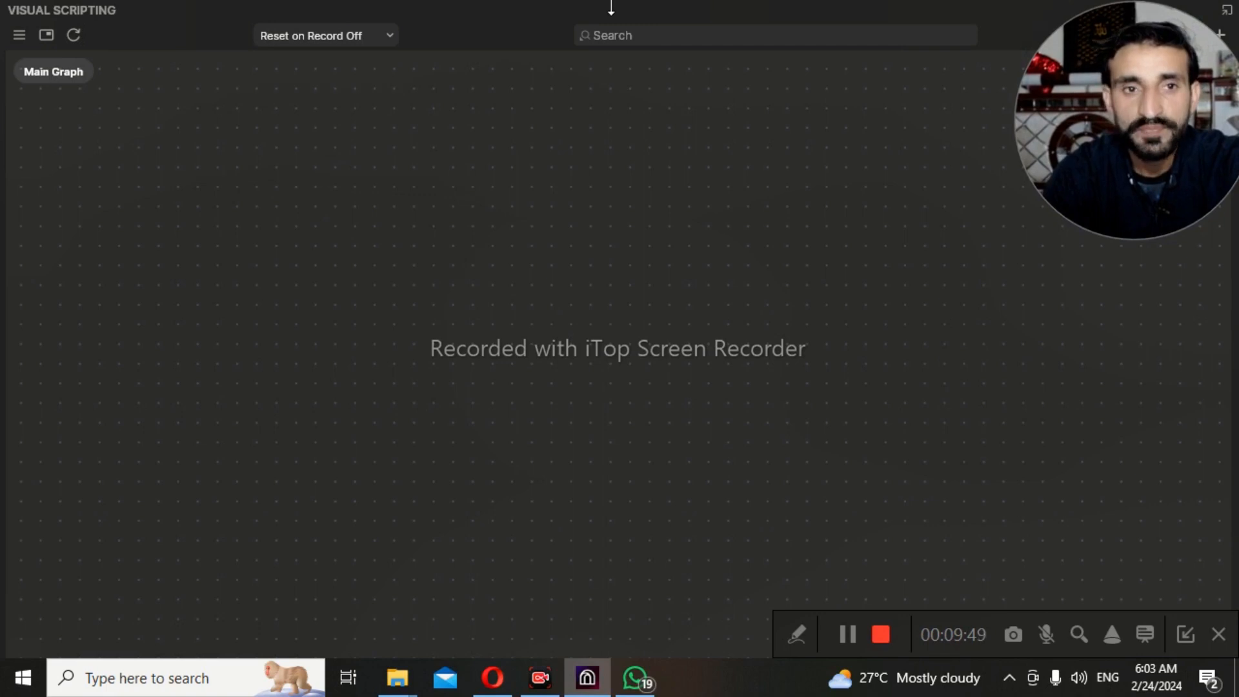
double_click(993, 7)
double_click(754, 134)
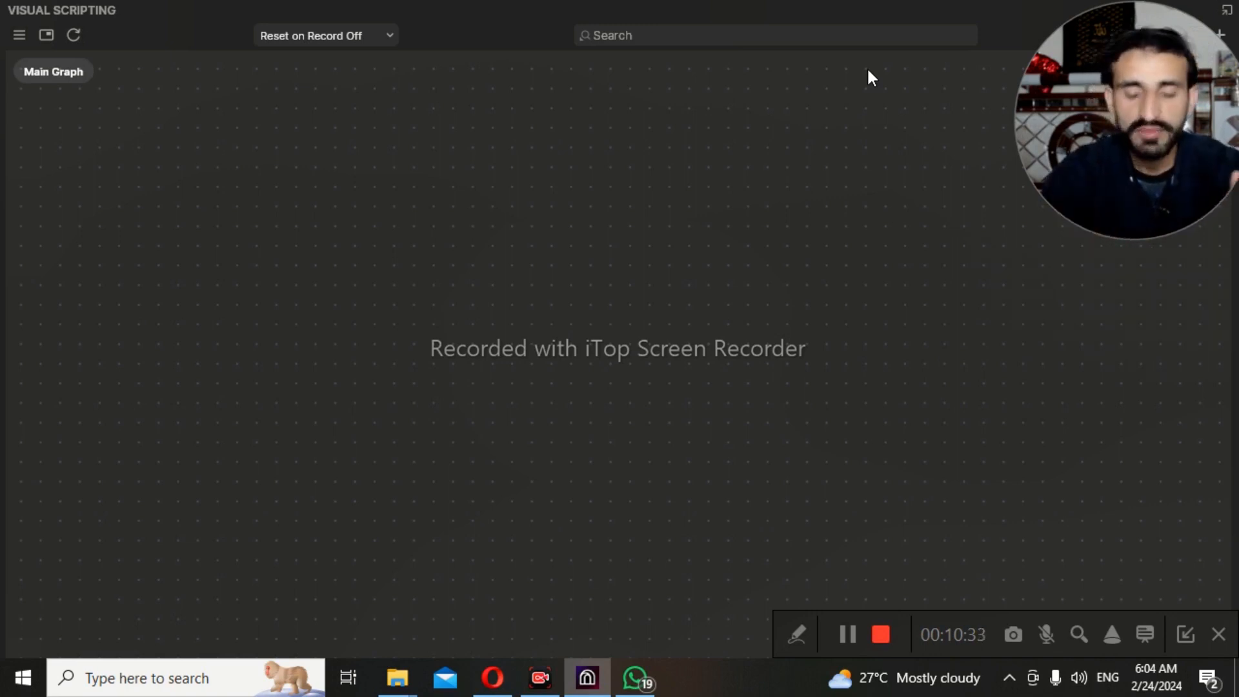
Add a Screen Tap event node to the empty graph and place it near the graph's left edge
right_click(310, 192)
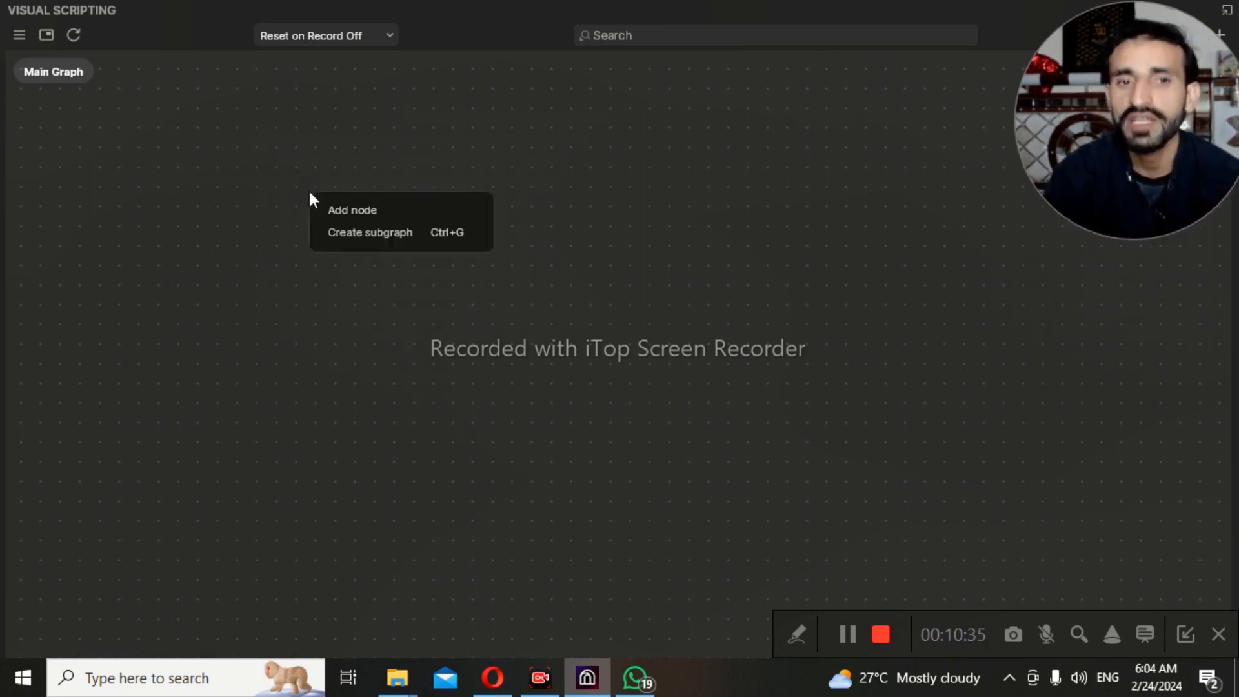
click(365, 211)
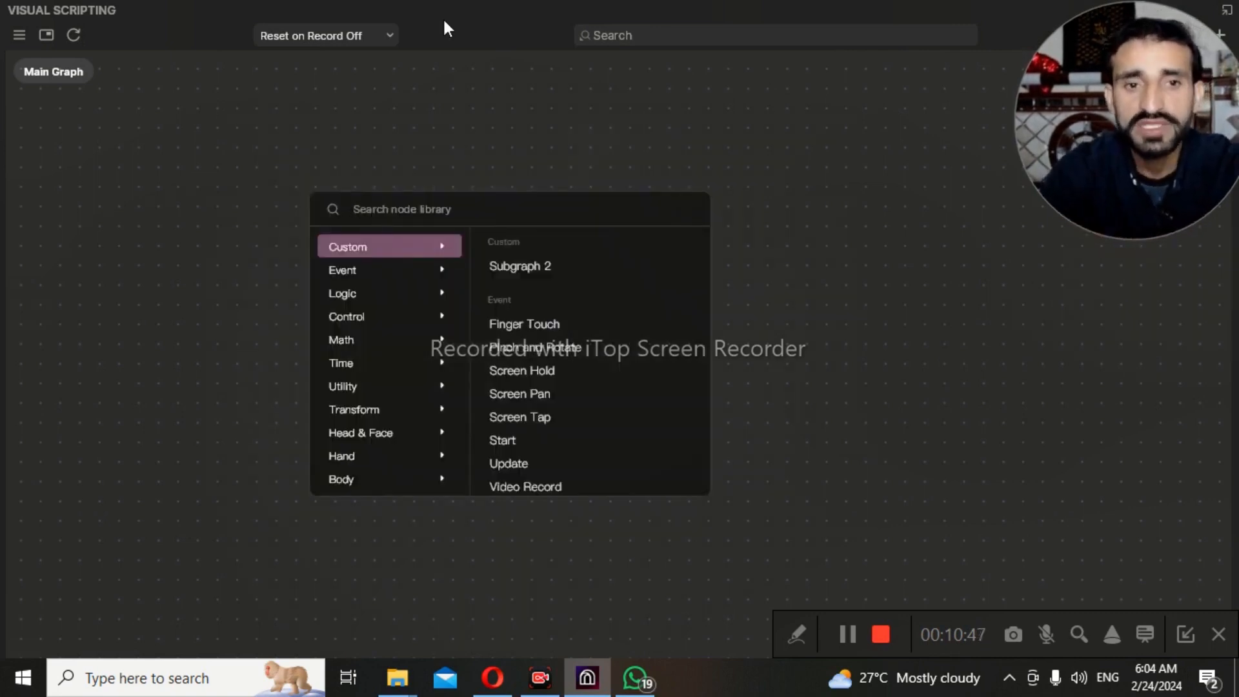
mouse_move(548, 343)
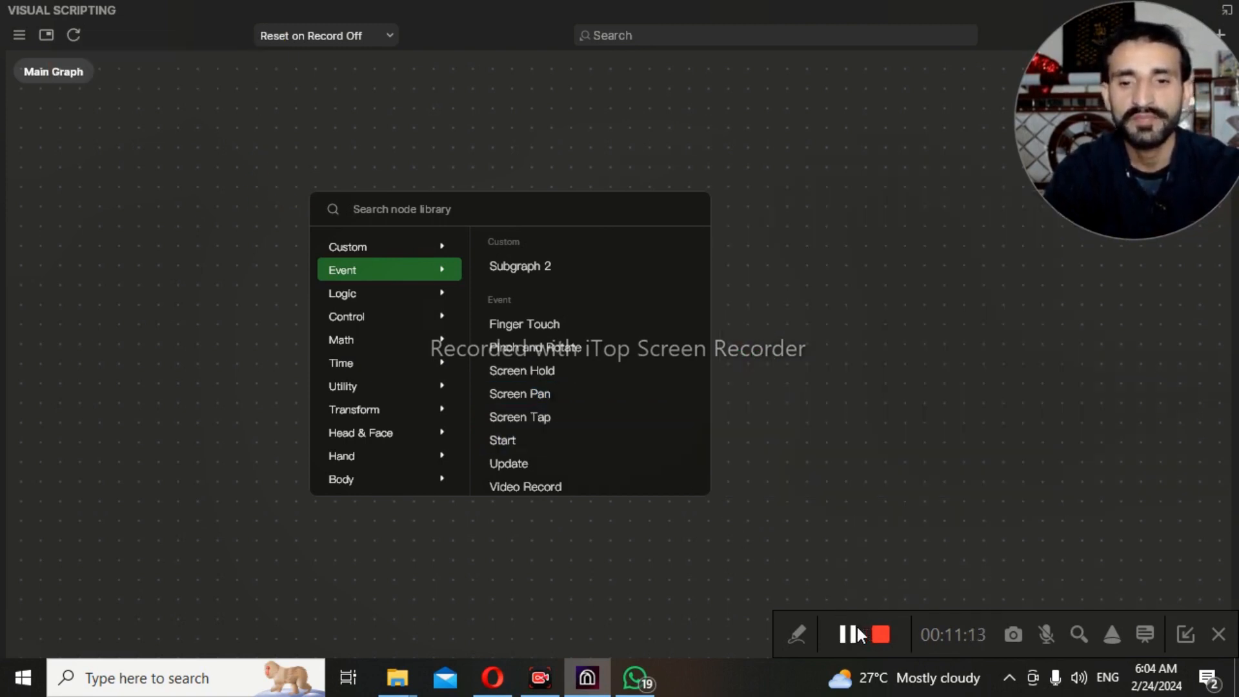
click(537, 418)
scroll(347, 213, up, 2)
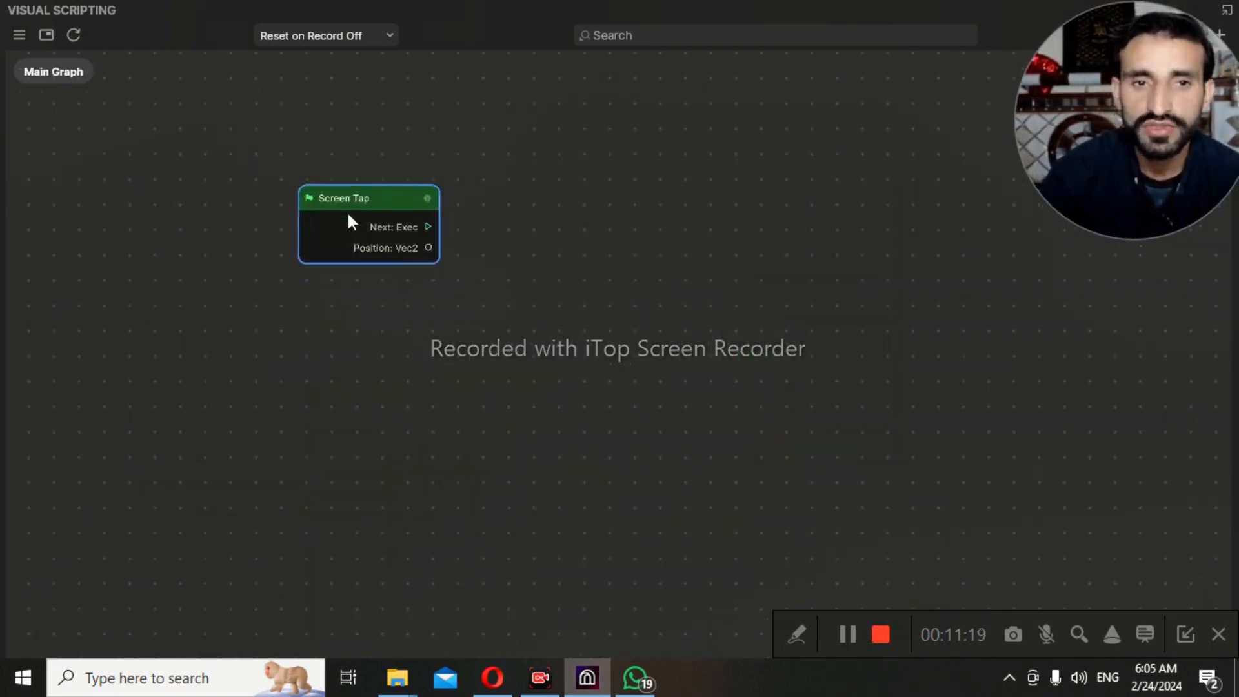
drag(306, 197, 111, 182)
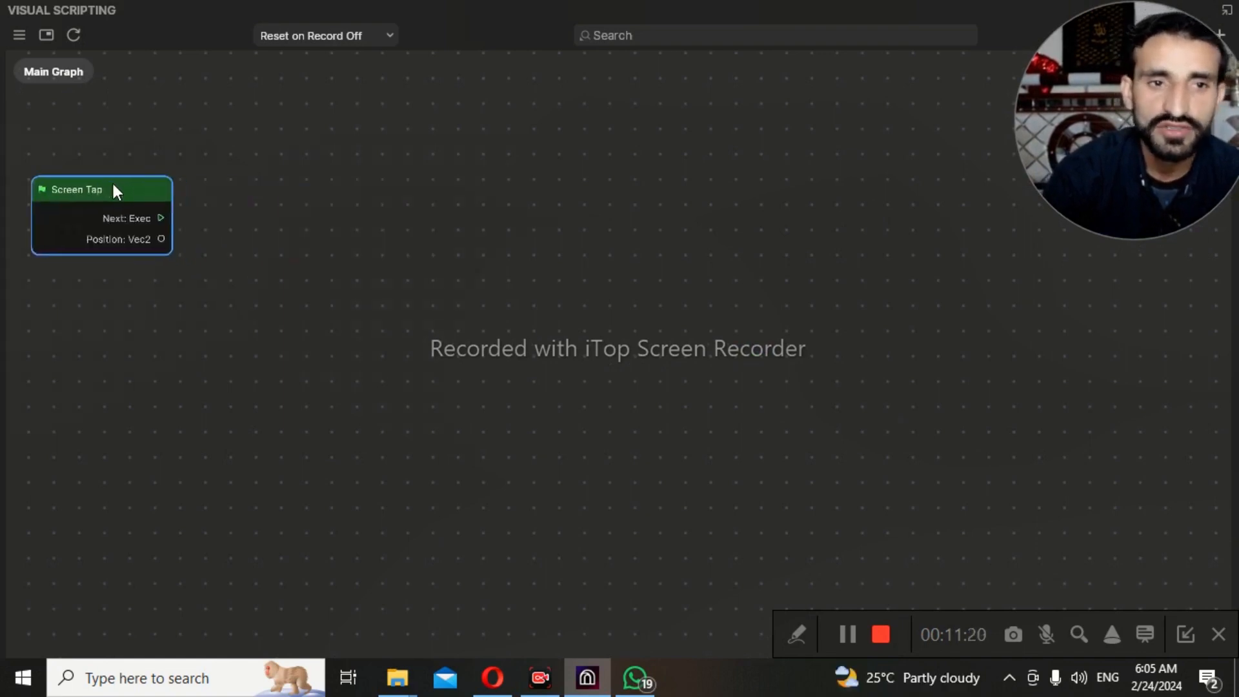
scroll(114, 206, up, 1)
scroll(113, 206, up, 1)
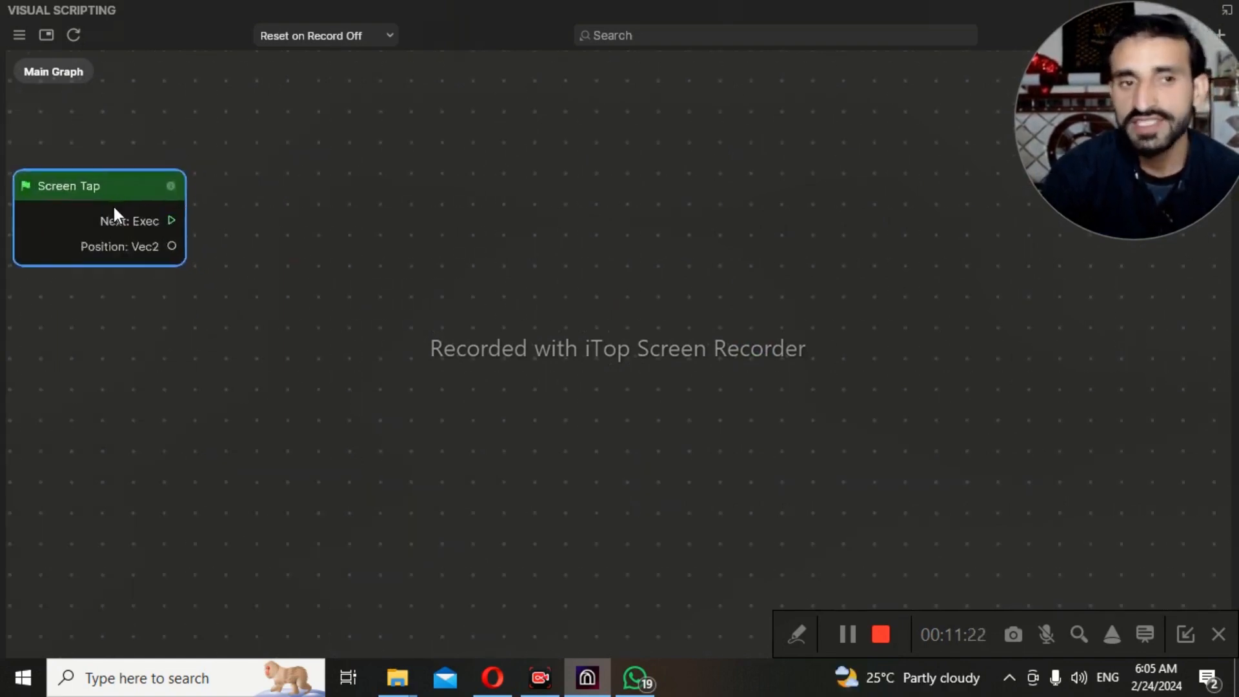
scroll(114, 207, down, 1)
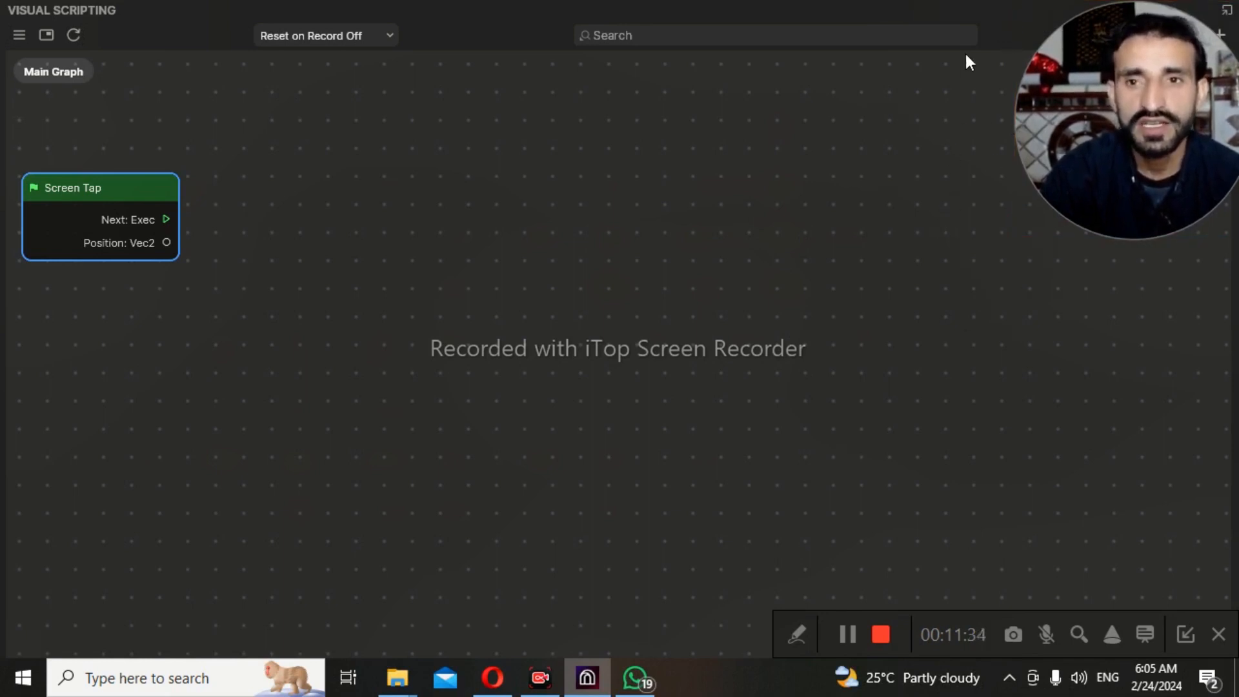
click(542, 258)
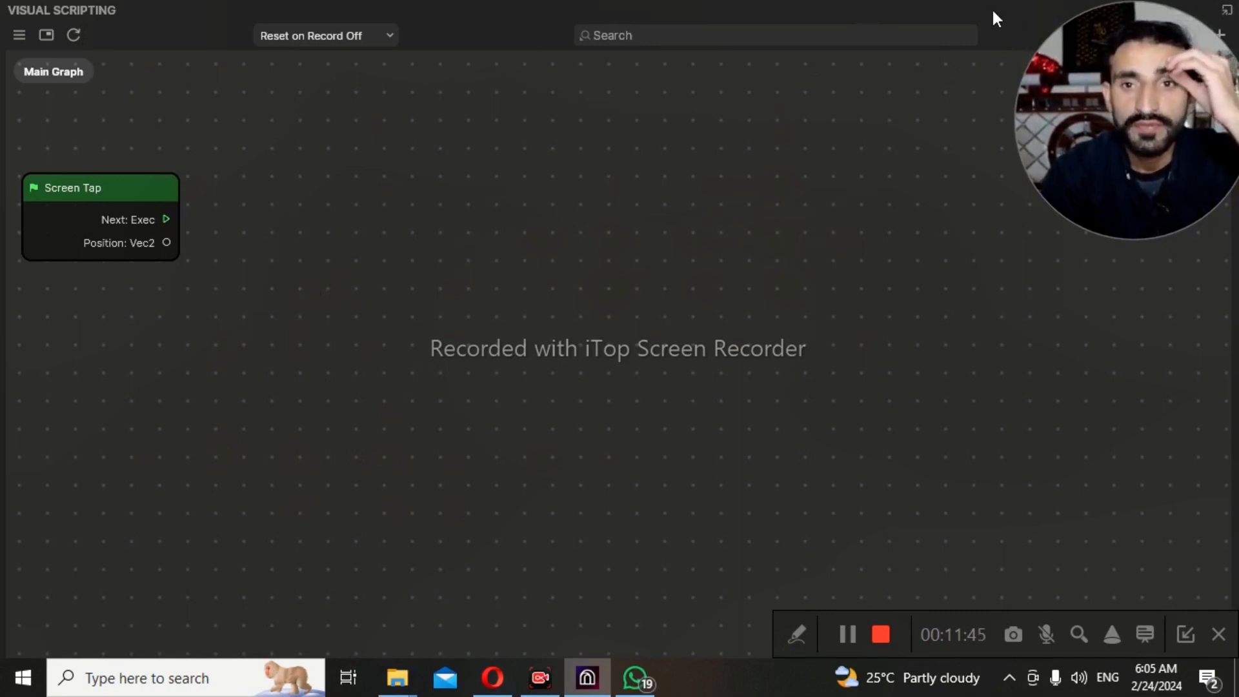
Redock and undock the Visual Scripting editor, placing it low enough to expose the scene and preview above it
drag(992, 2, 871, 280)
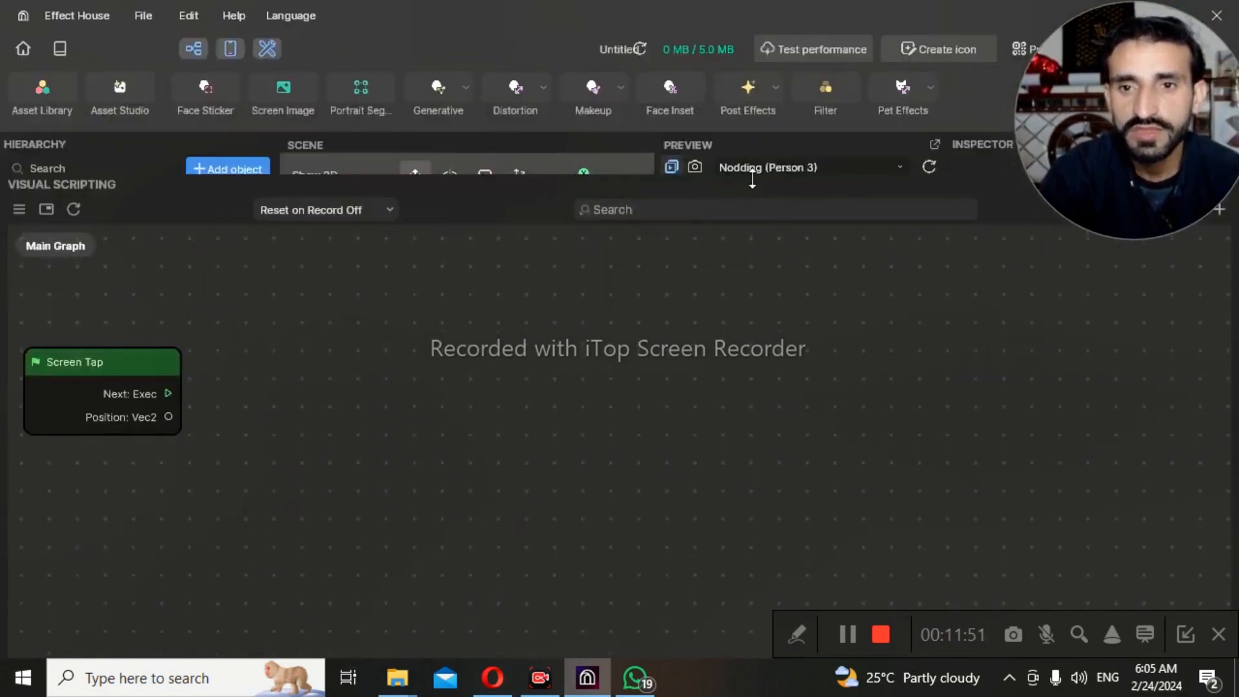
drag(1004, 197, 727, 176)
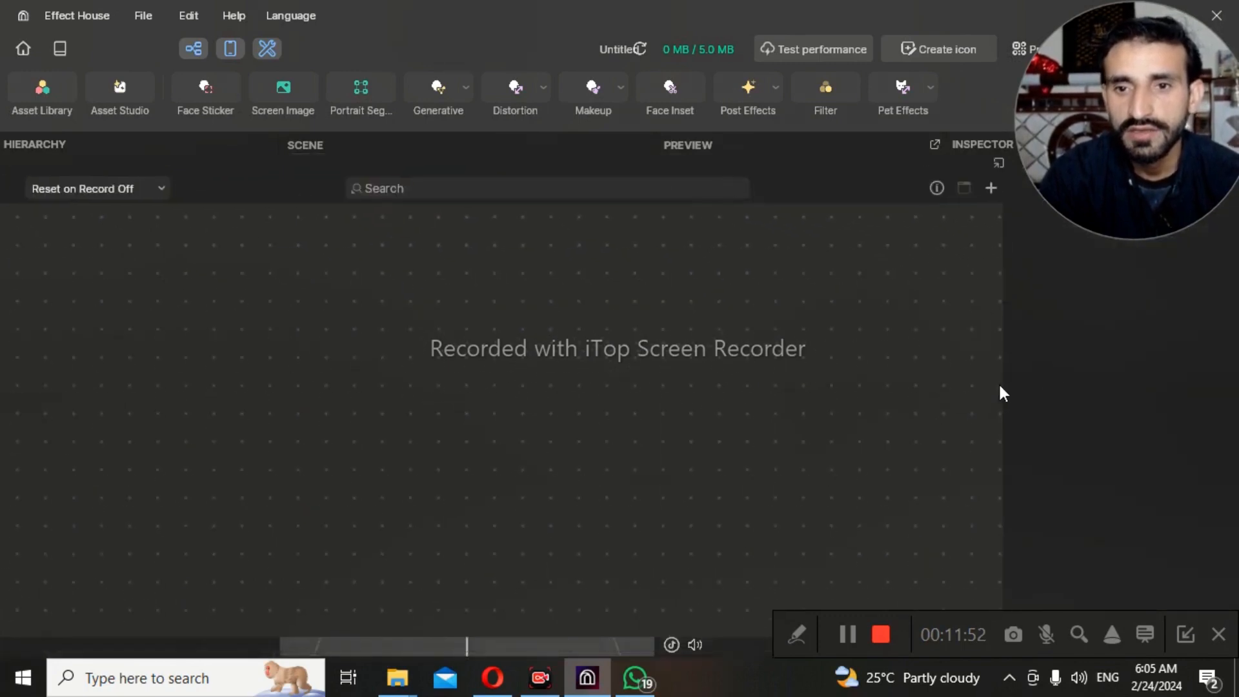
click(1000, 166)
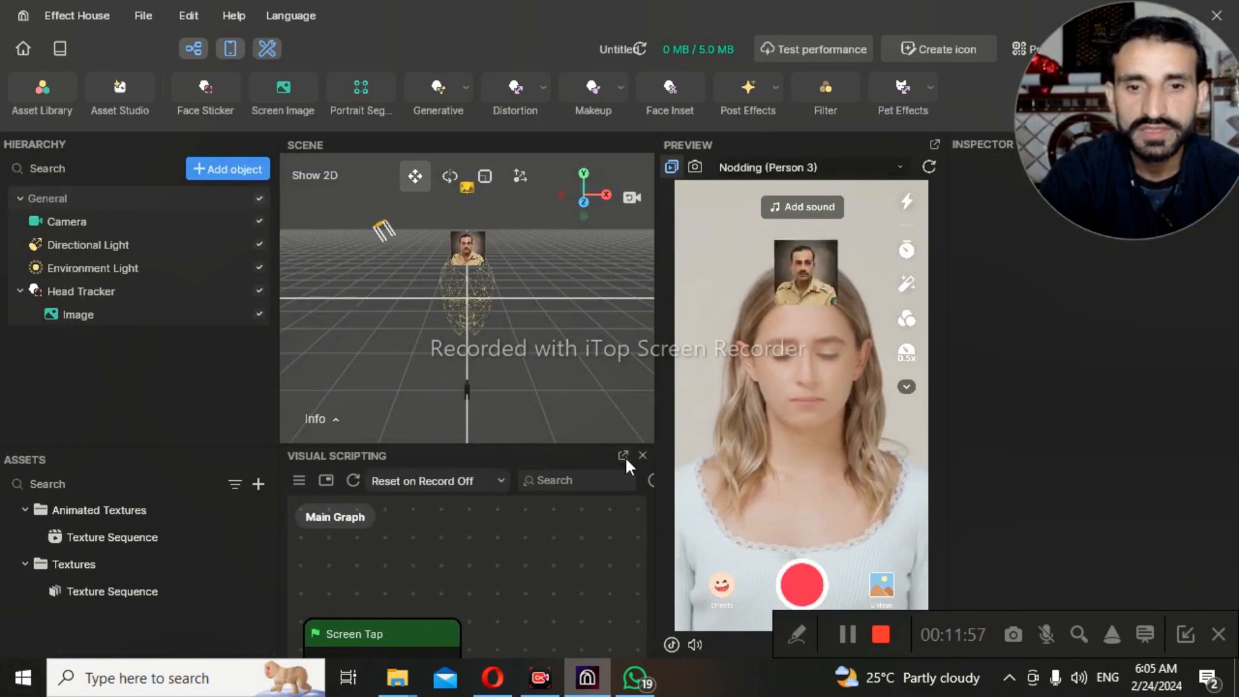
click(623, 456)
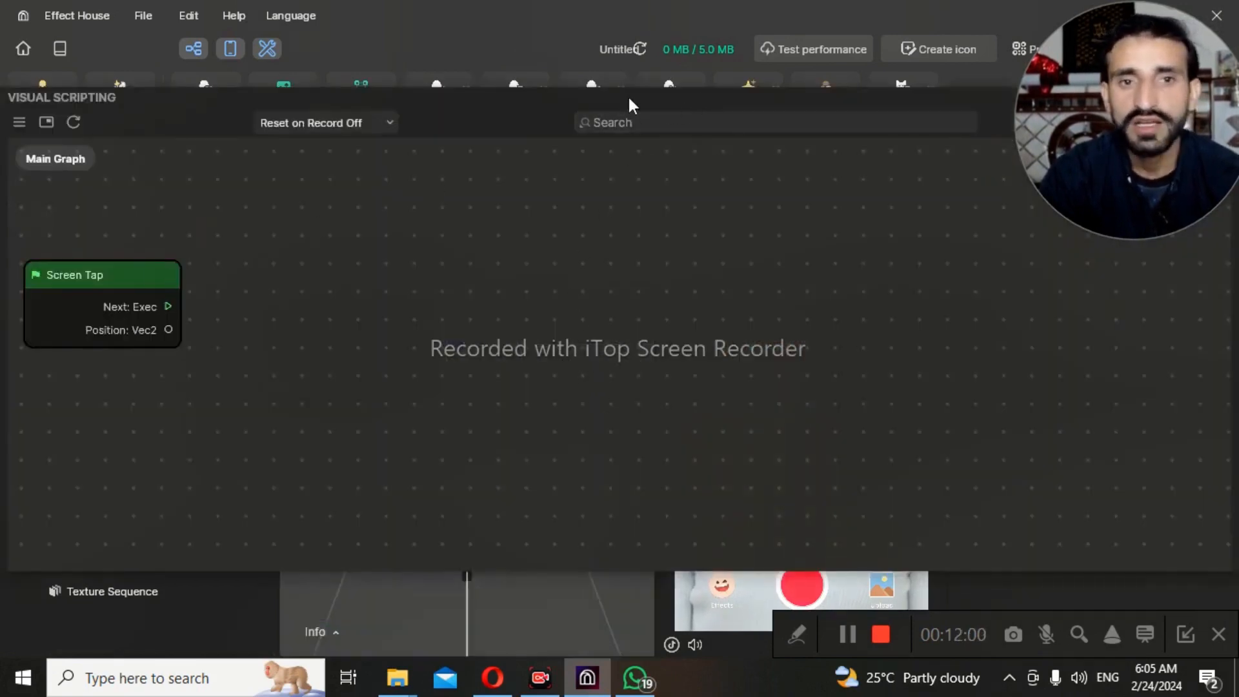
drag(675, 97, 687, 323)
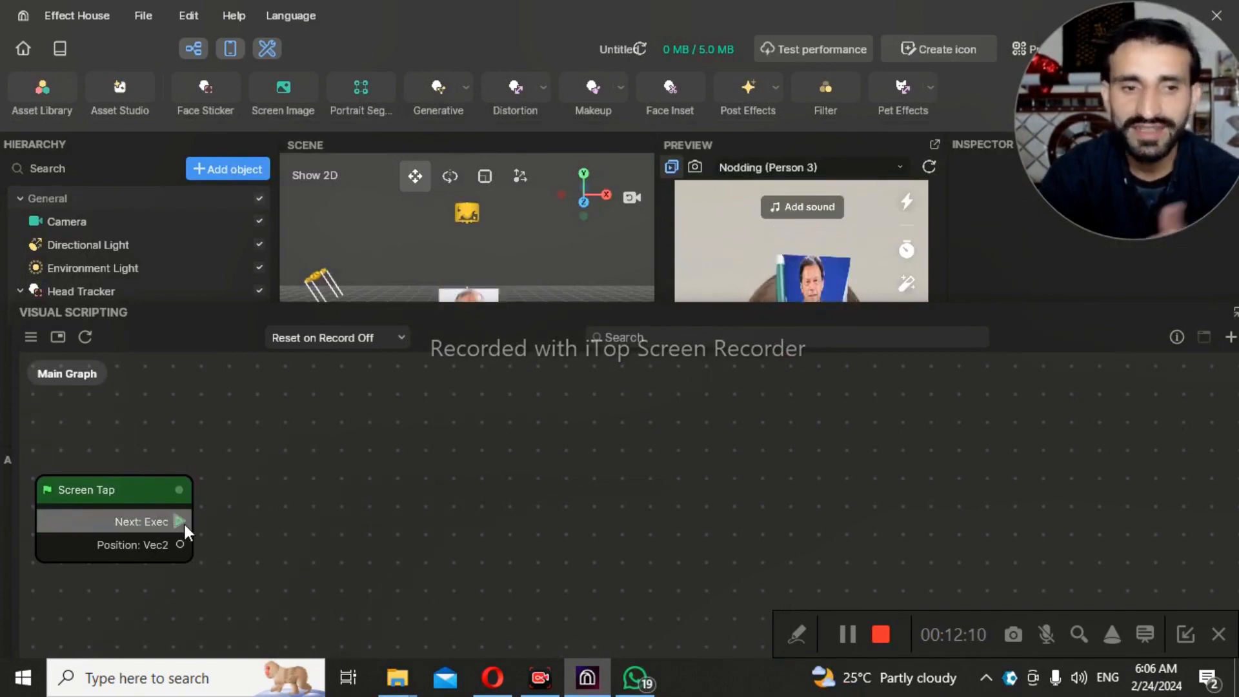
Add an Animated Texture Player node connected to Screen Tap's Next output, dismissing the Driver Updater pop-up
drag(181, 520, 256, 492)
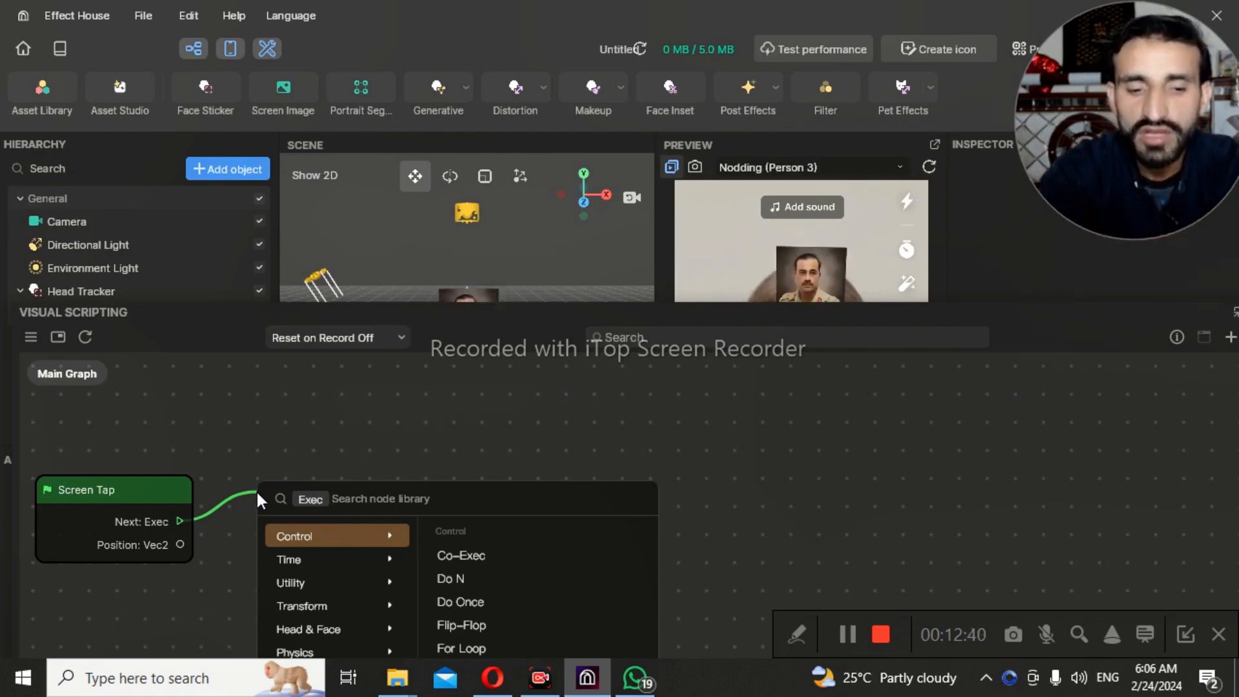
text(ani)
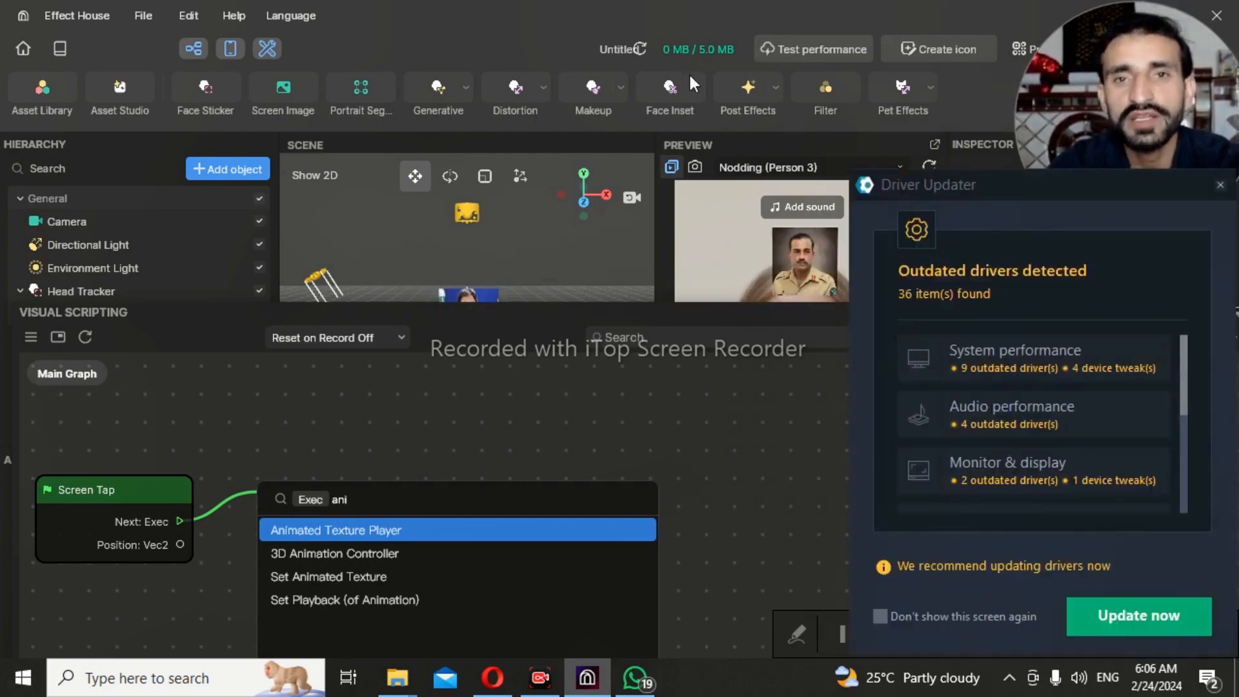
click(1220, 187)
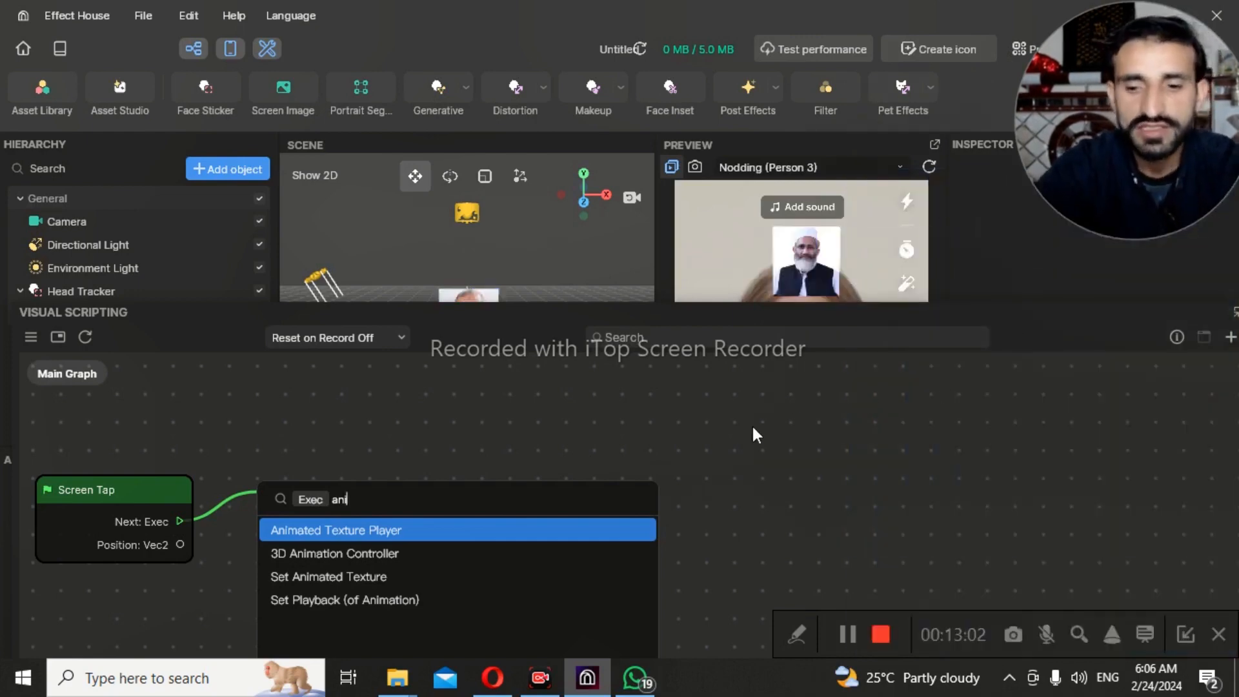
key(Return)
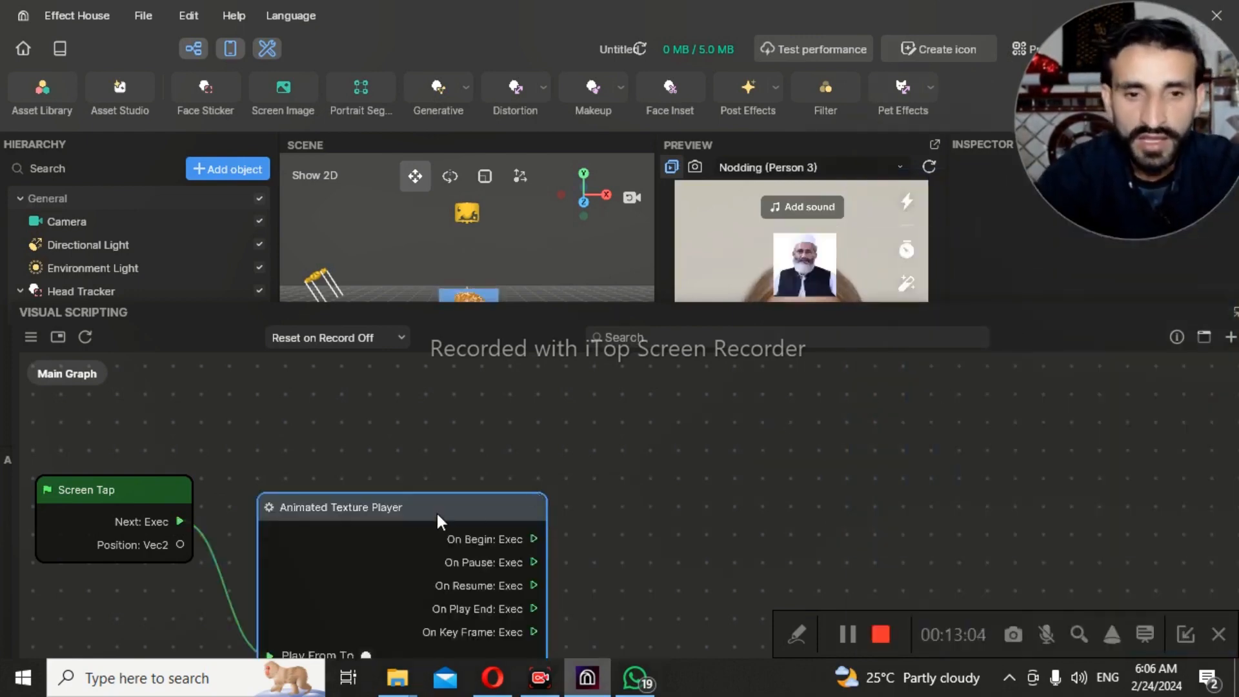
Arrange the Screen Tap and Animated Texture Player nodes side by side and reroute Screen Tap's Next output to the player's Pause input
drag(436, 505, 393, 385)
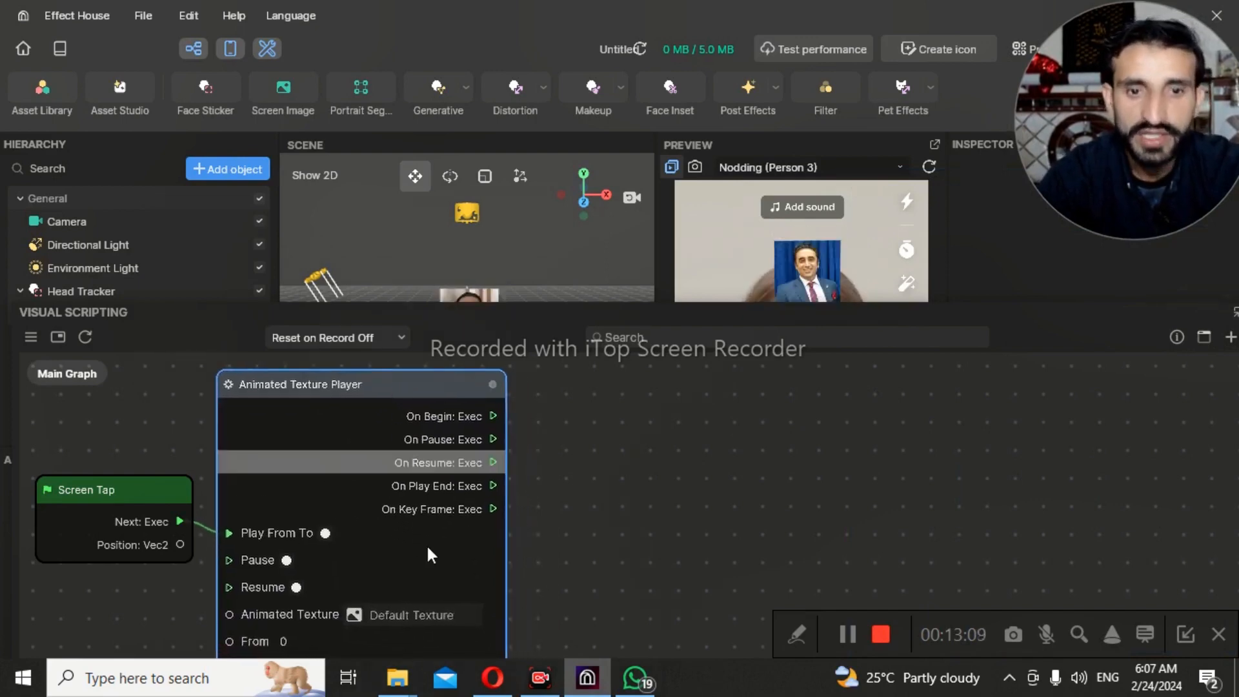
scroll(504, 538, down, 1)
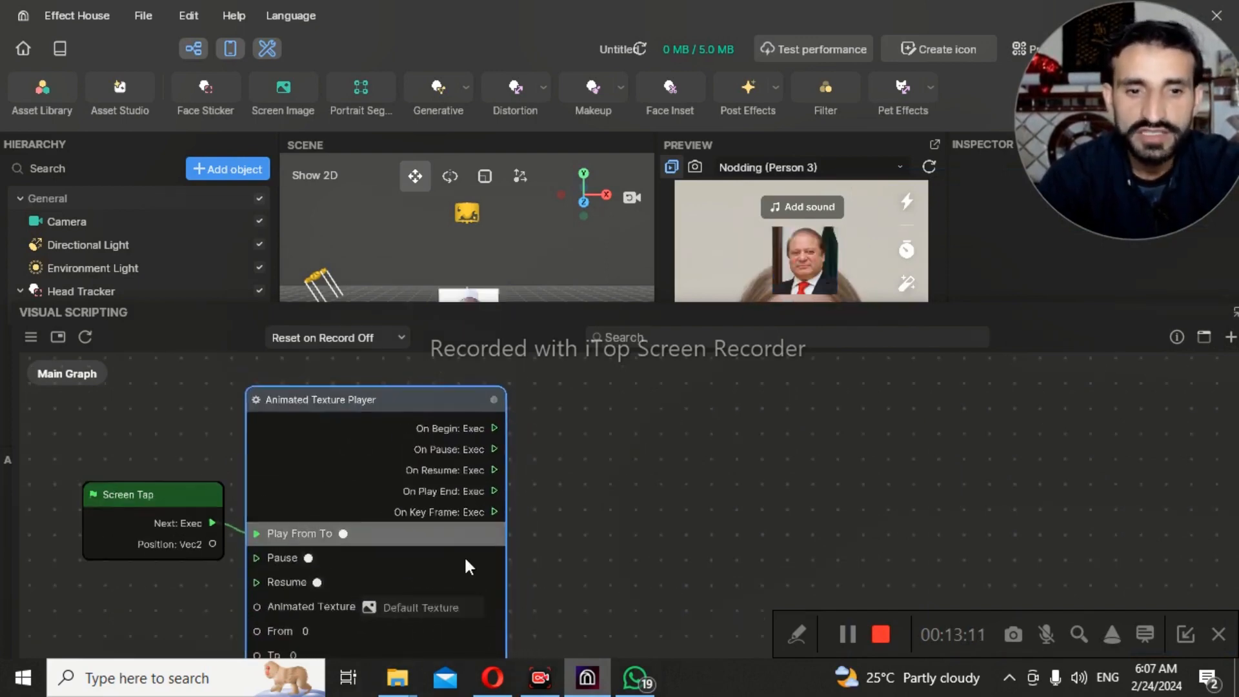
scroll(393, 584, down, 1)
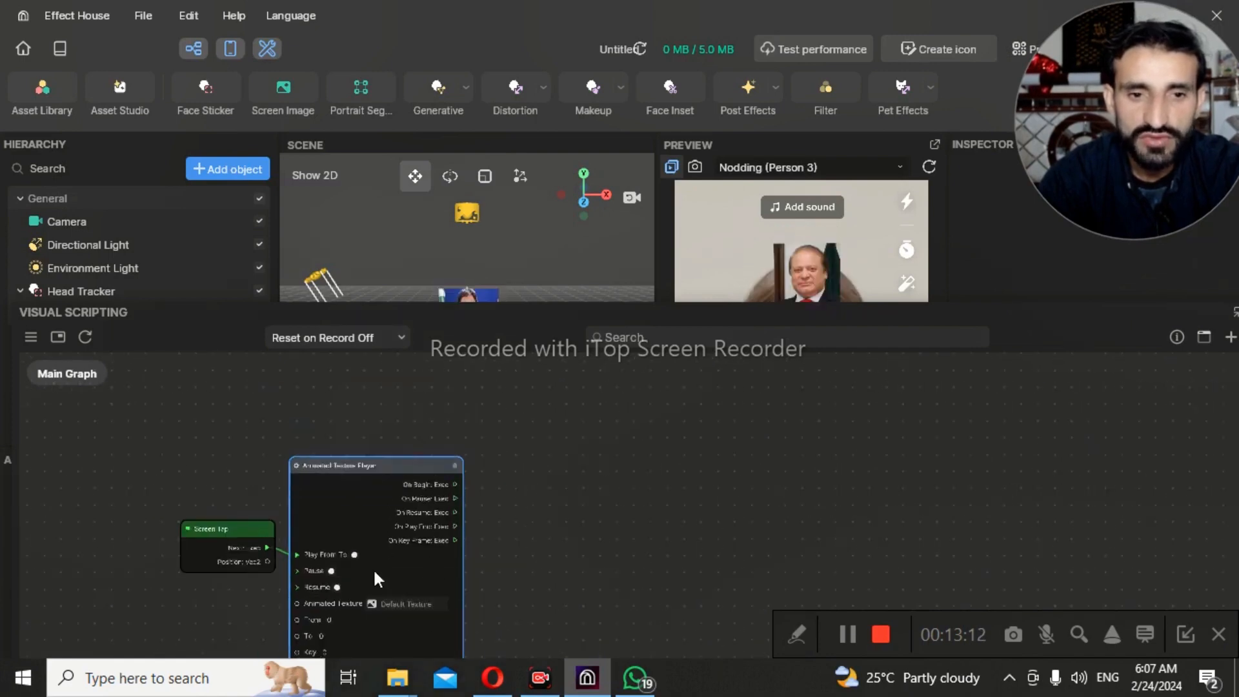
scroll(350, 617, up, 1)
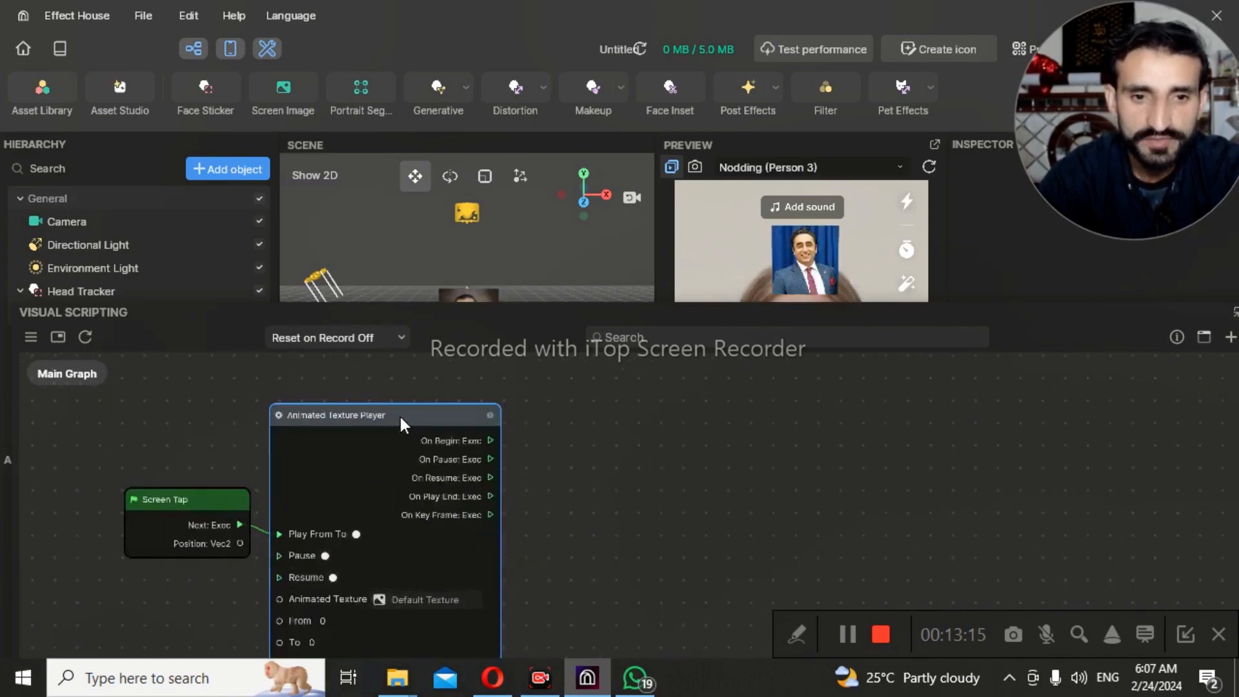
drag(400, 414, 400, 369)
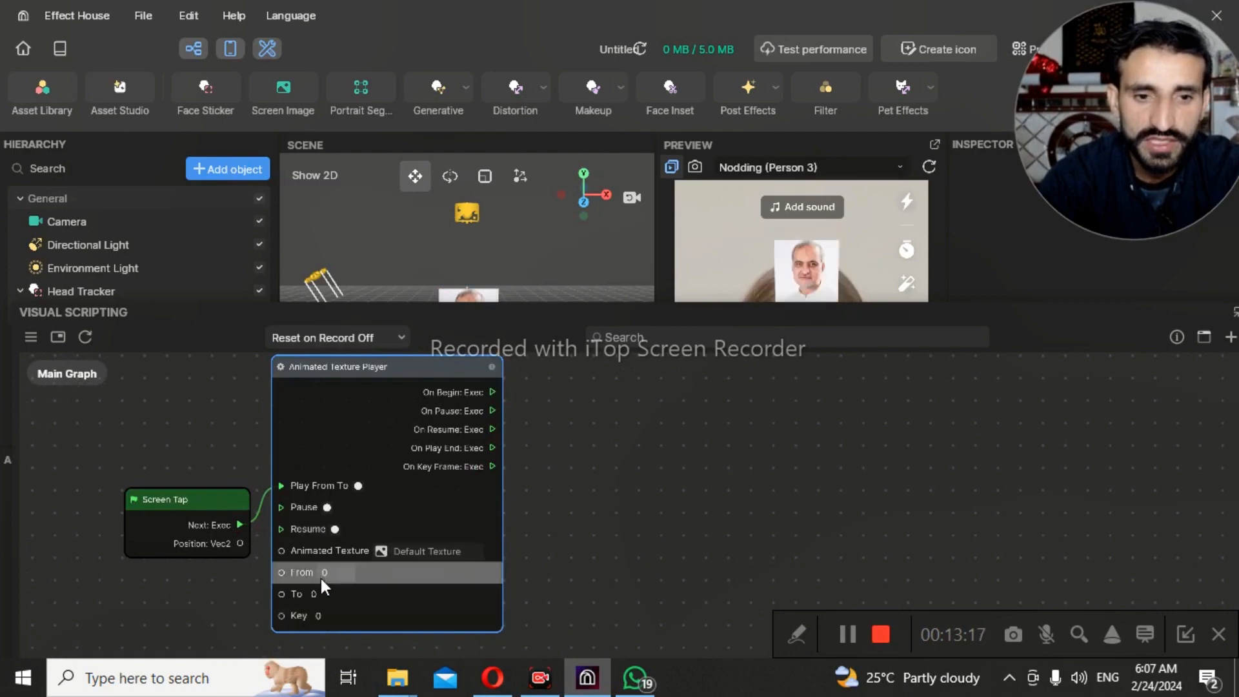
drag(204, 494, 158, 456)
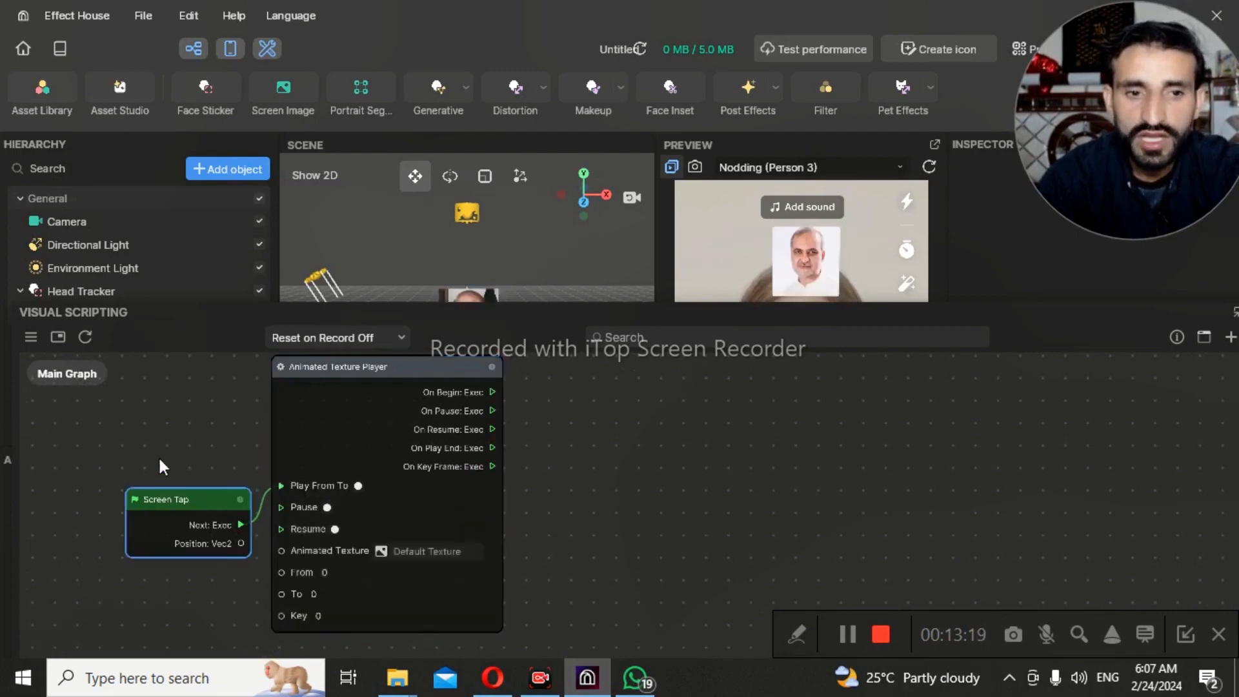
drag(265, 494, 281, 487)
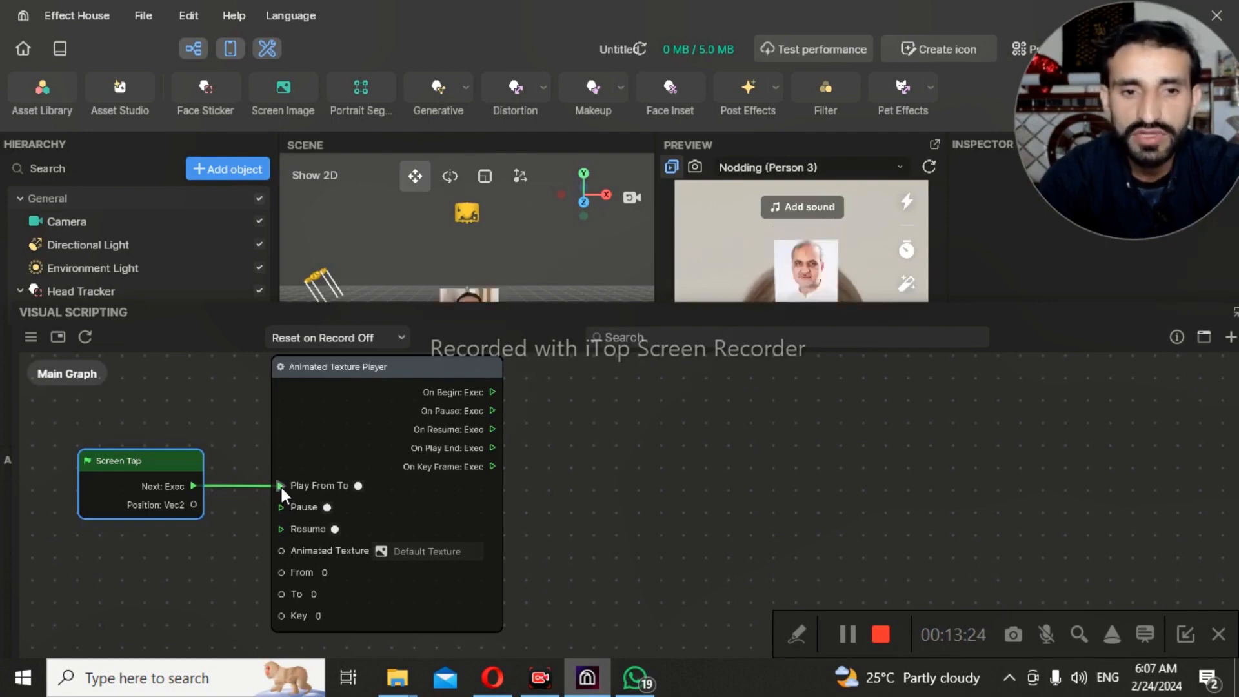
drag(280, 486, 280, 506)
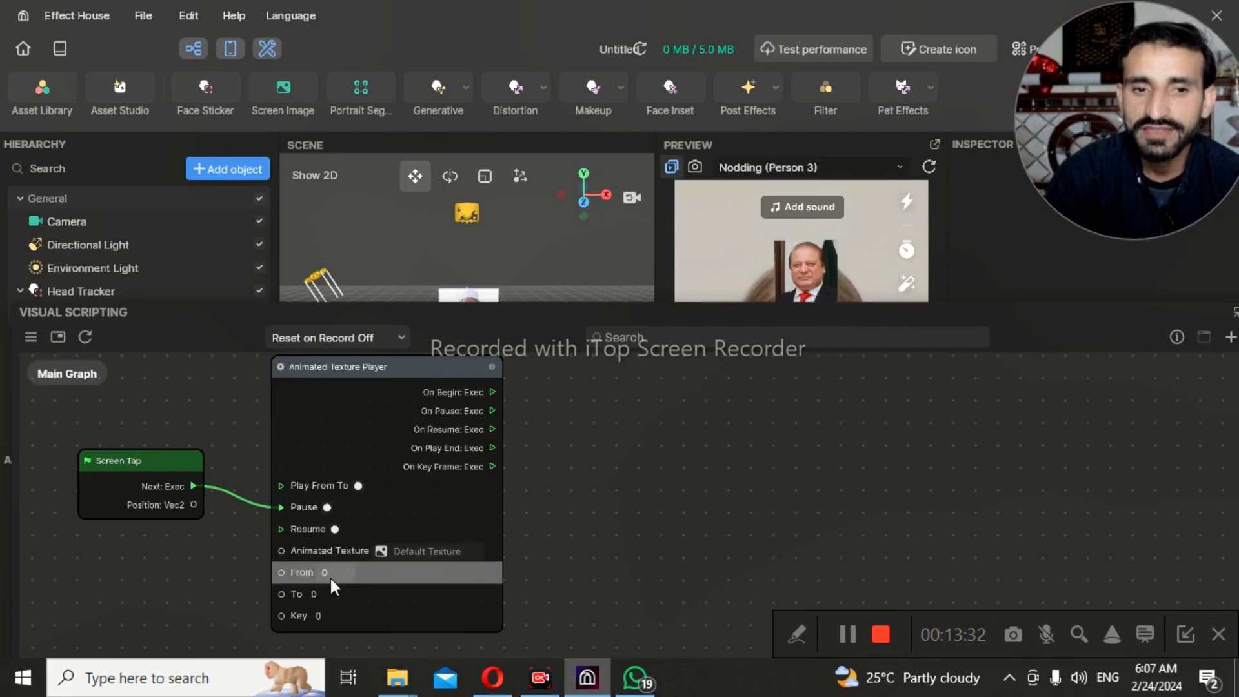
Set the Animated Texture Player's animated texture to Texture Sequence
click(444, 550)
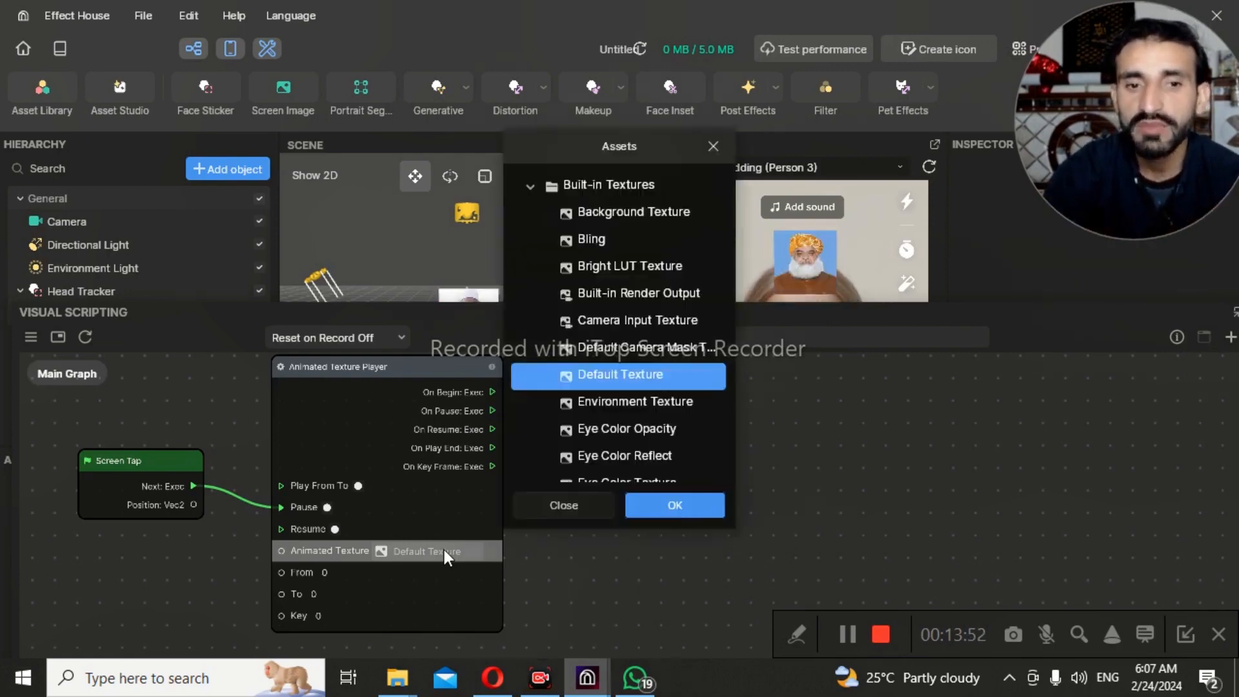
scroll(625, 335, down, 4)
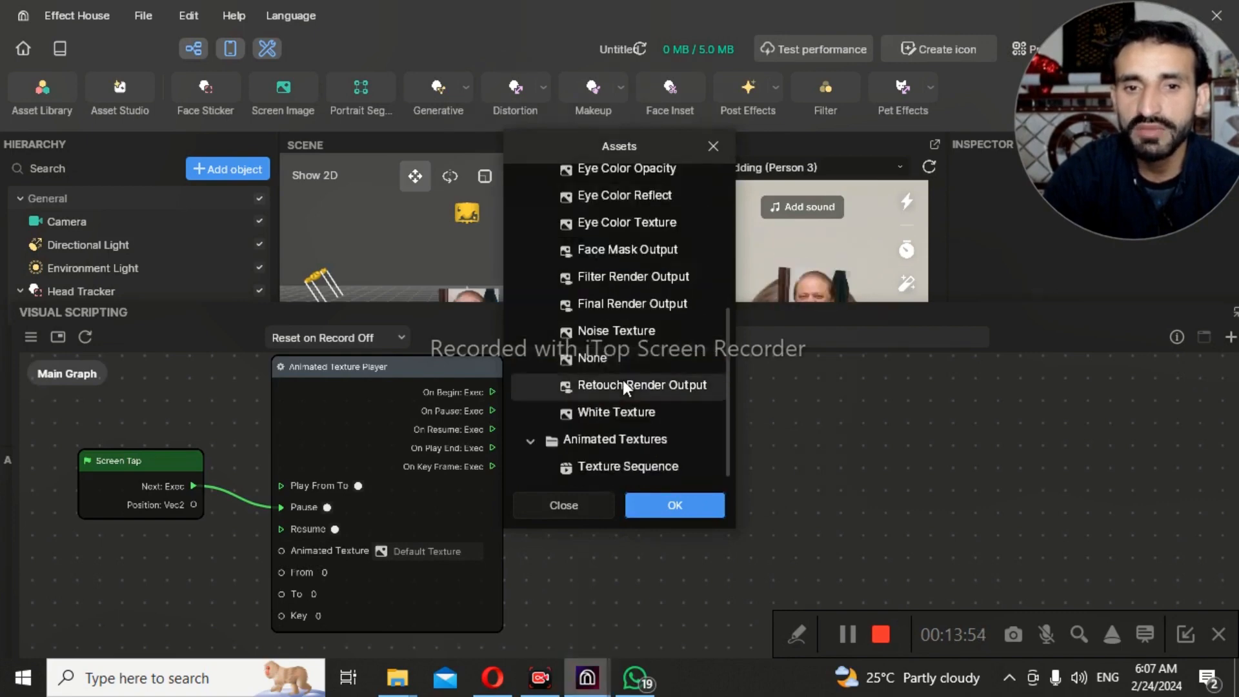
click(630, 470)
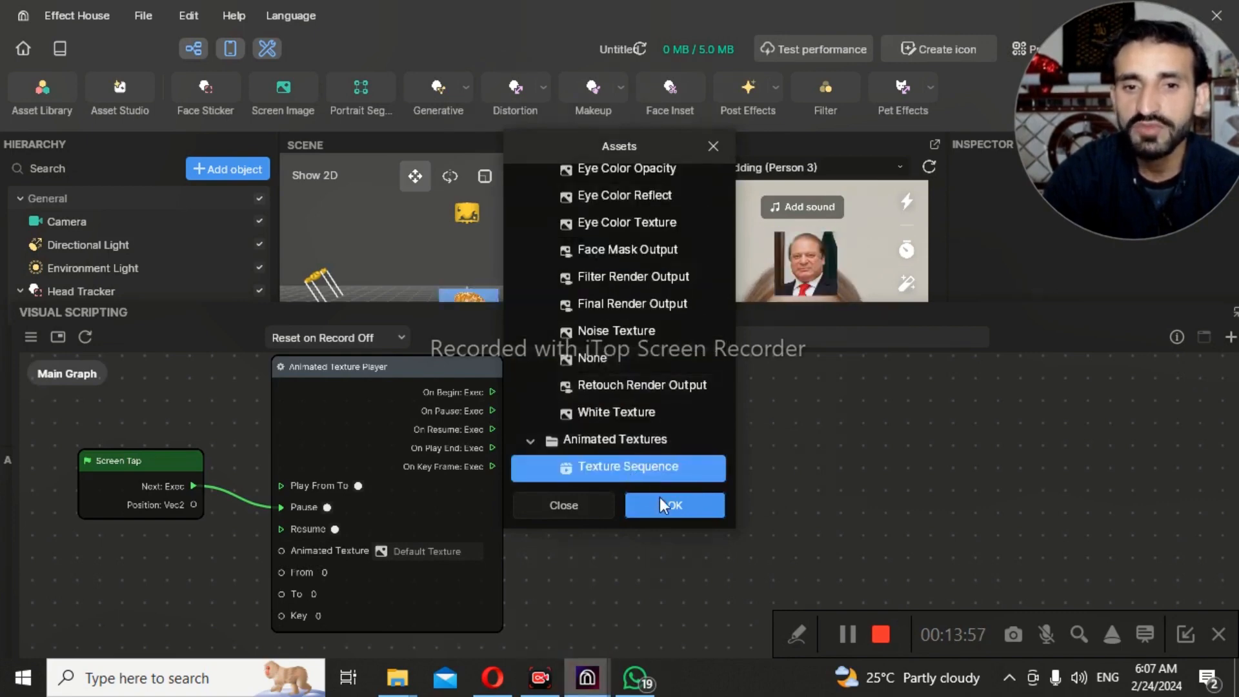
click(681, 512)
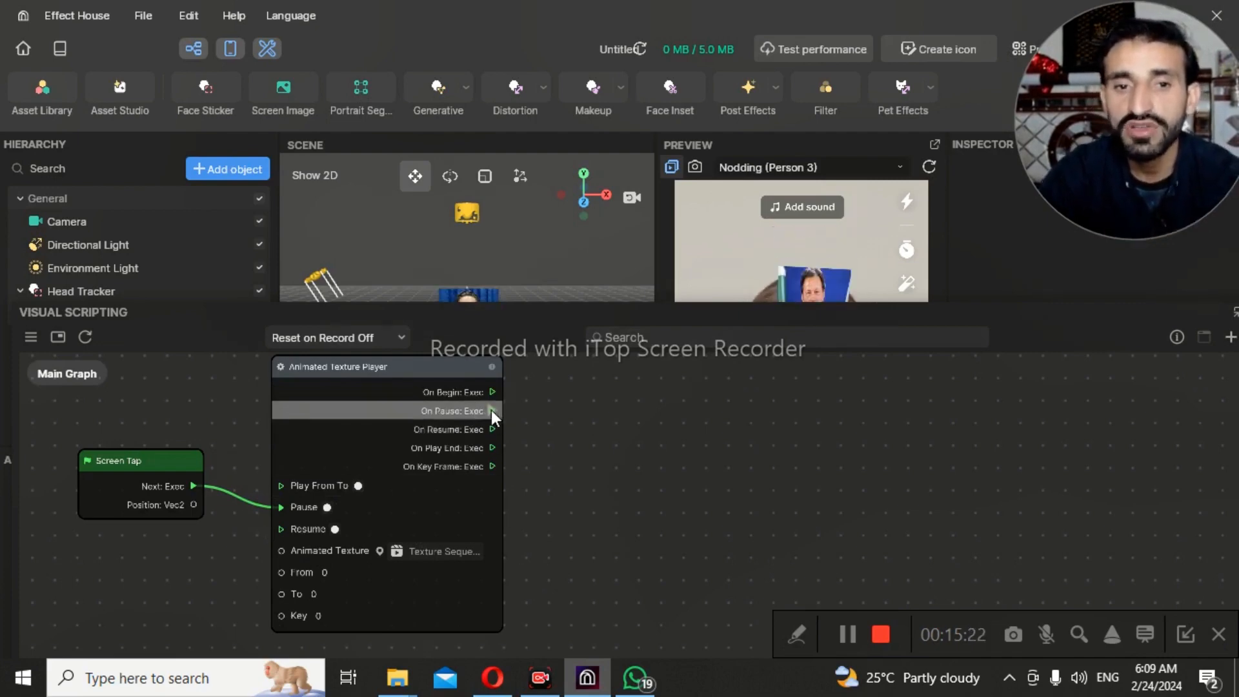
Add a Wait for Seconds node to the Animated Texture Player's On Pause output, with Start set to 2, placed close to the player
drag(490, 410, 580, 411)
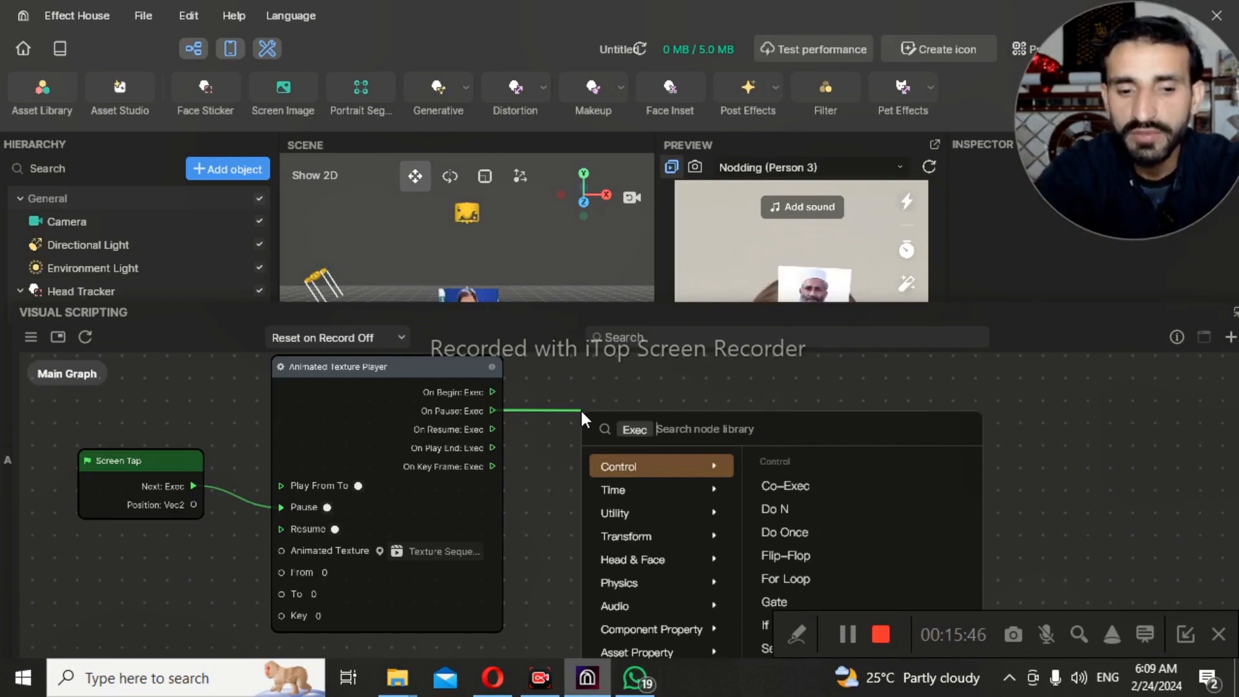
text(wait)
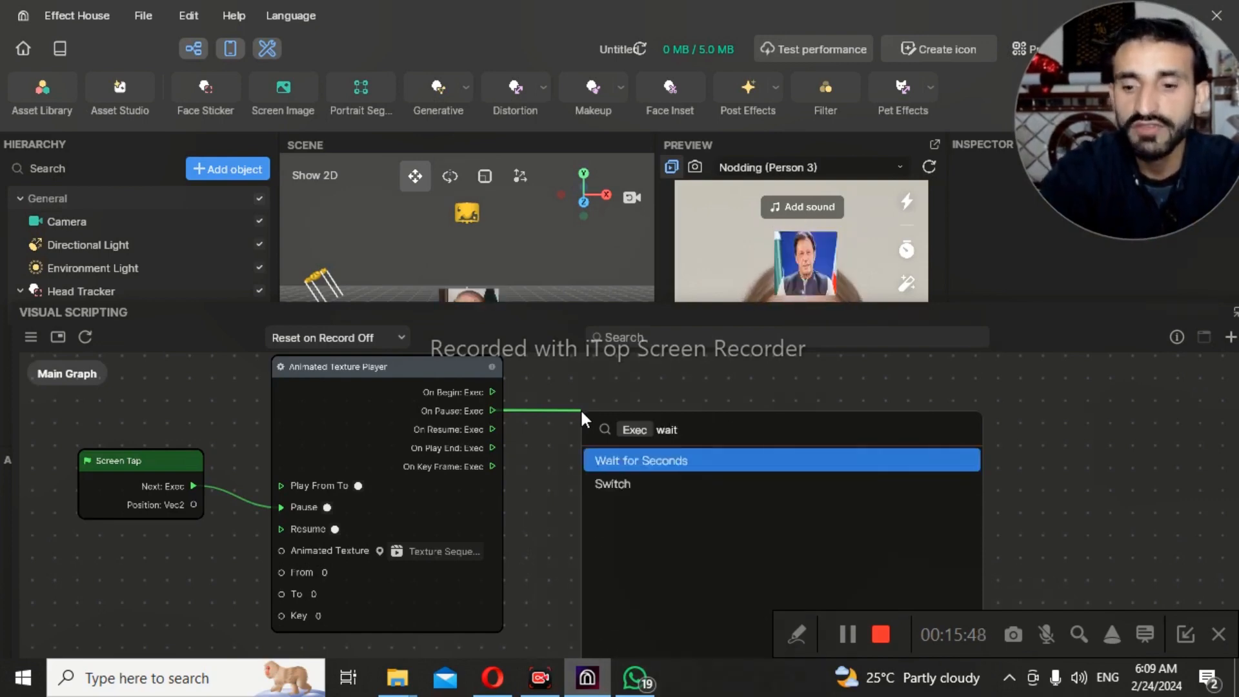
key(Return)
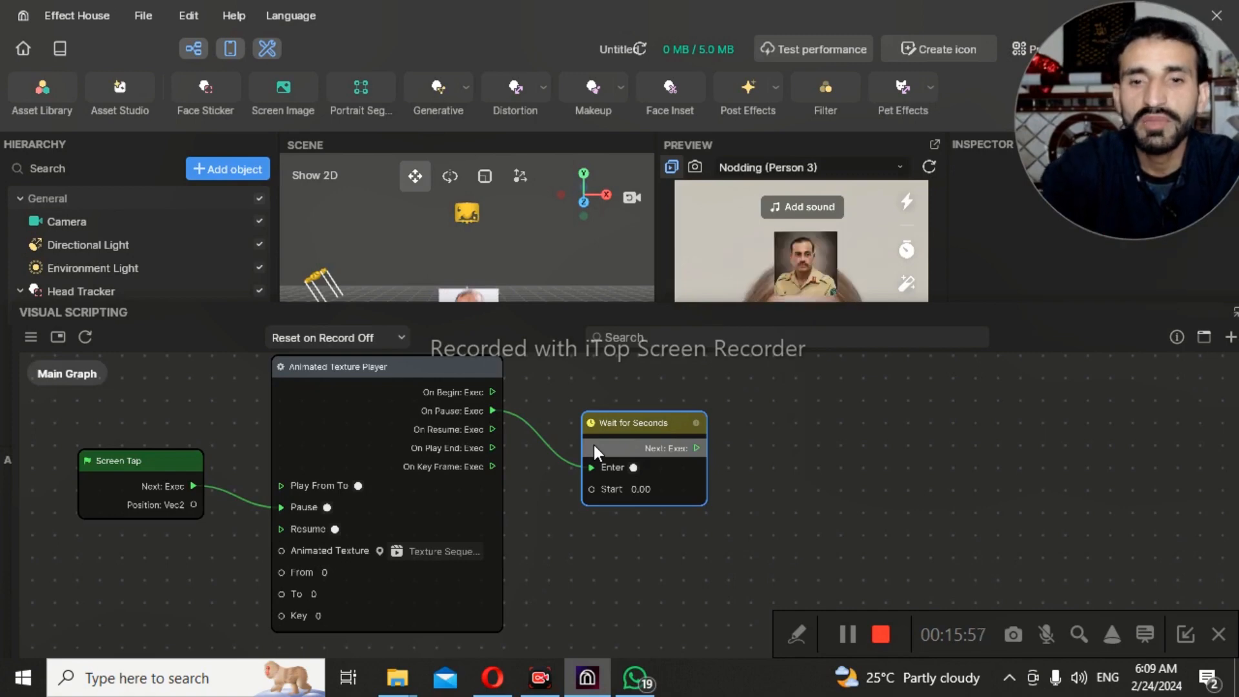
double_click(633, 490)
text(2)
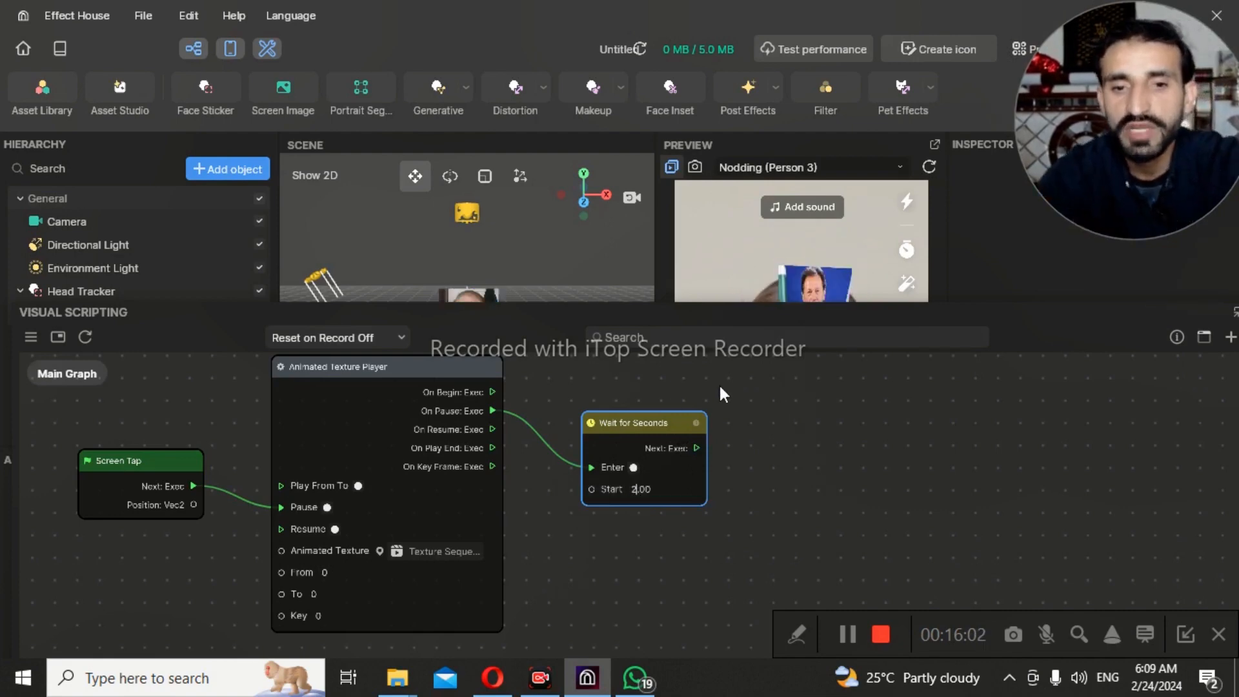
drag(665, 419, 637, 413)
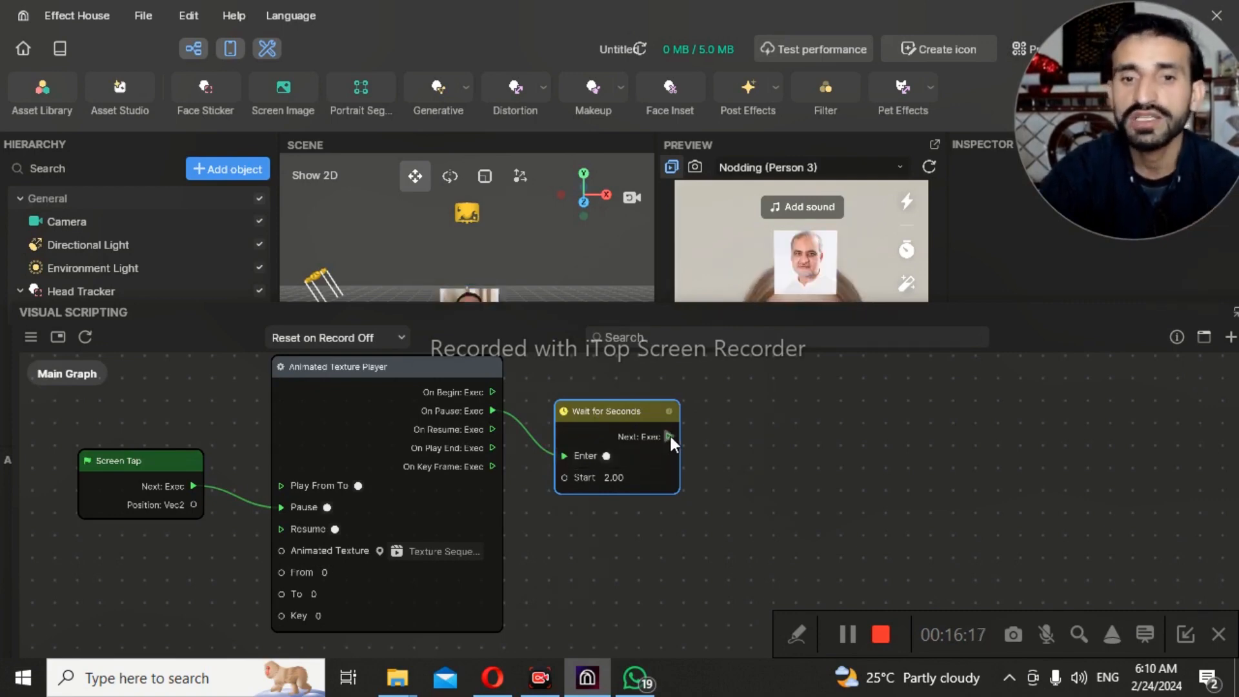
Add a Transit by Time node connected to Wait for Seconds' Next output
drag(669, 433, 710, 436)
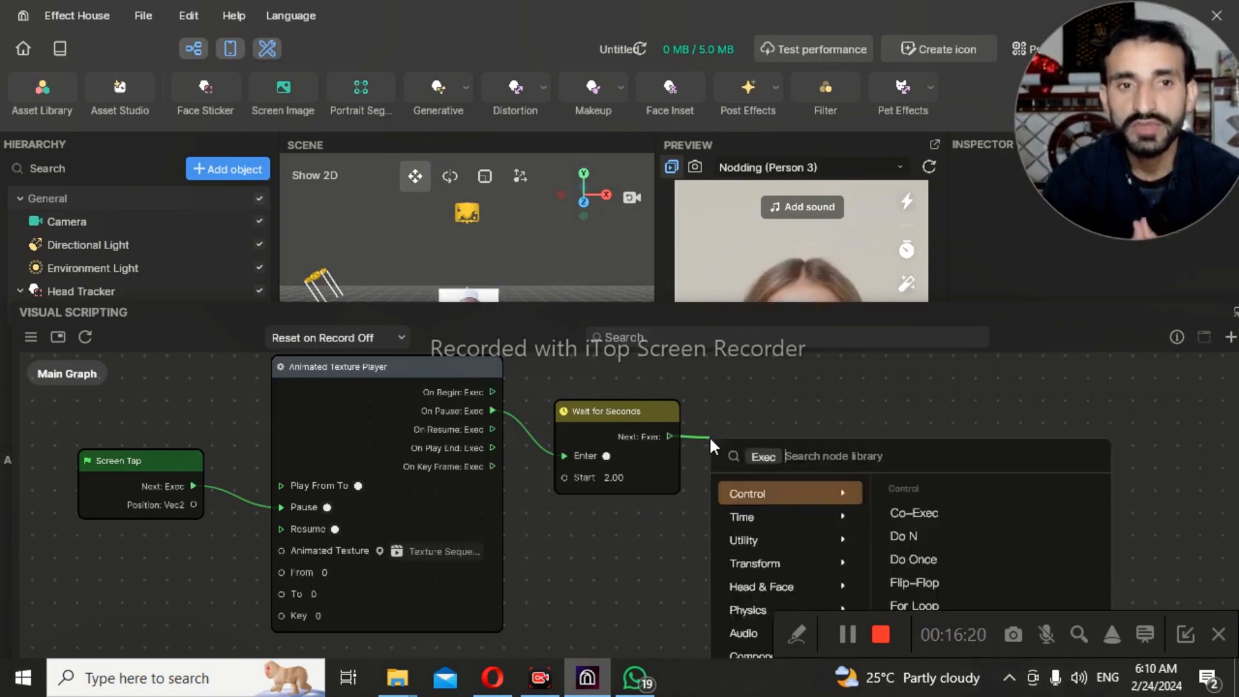
text(t)
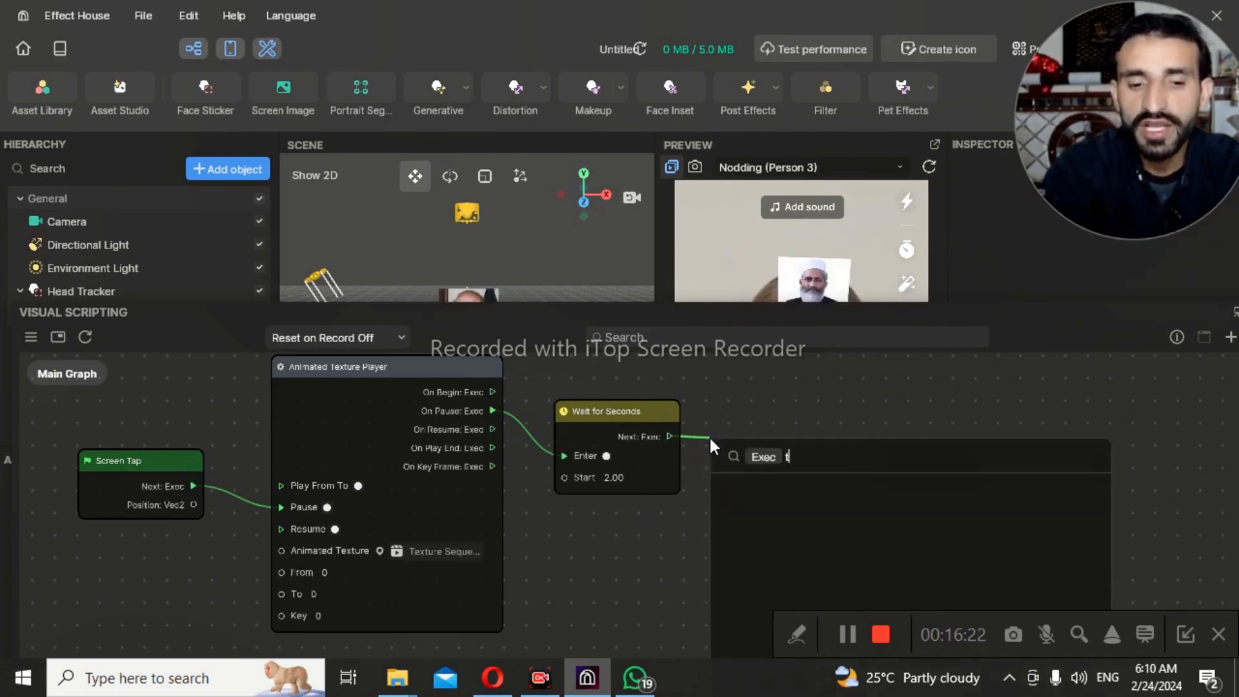
text(rn)
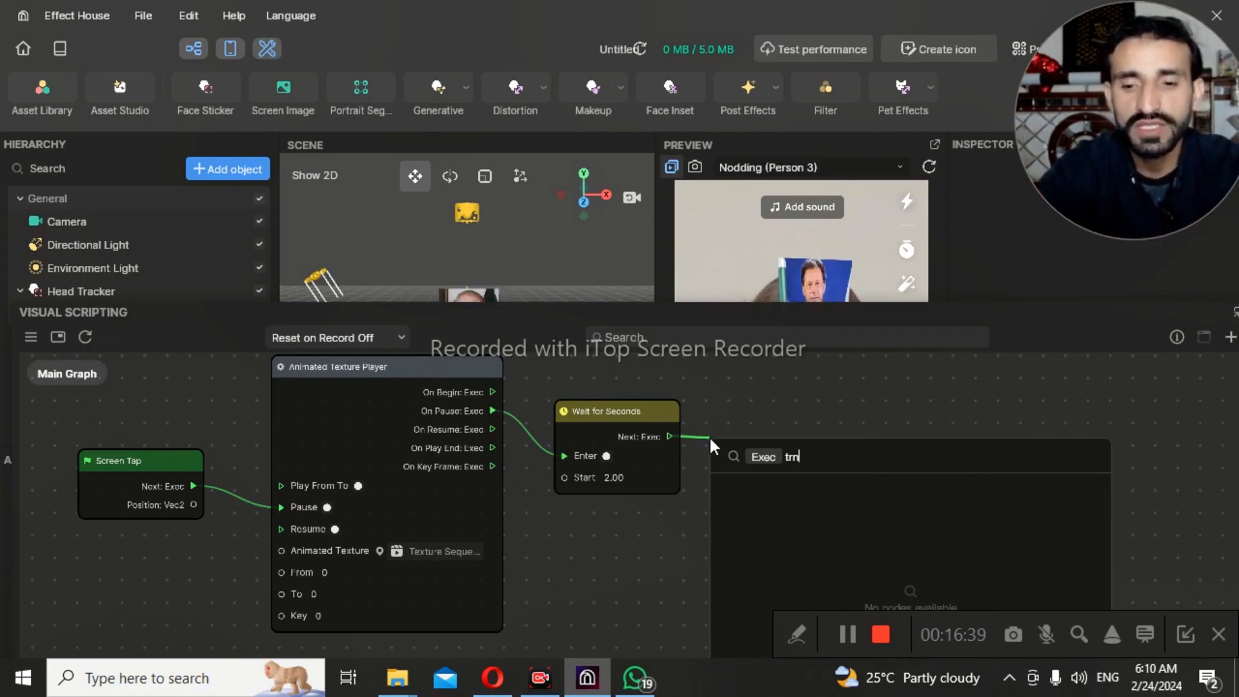
key(BackSpace)
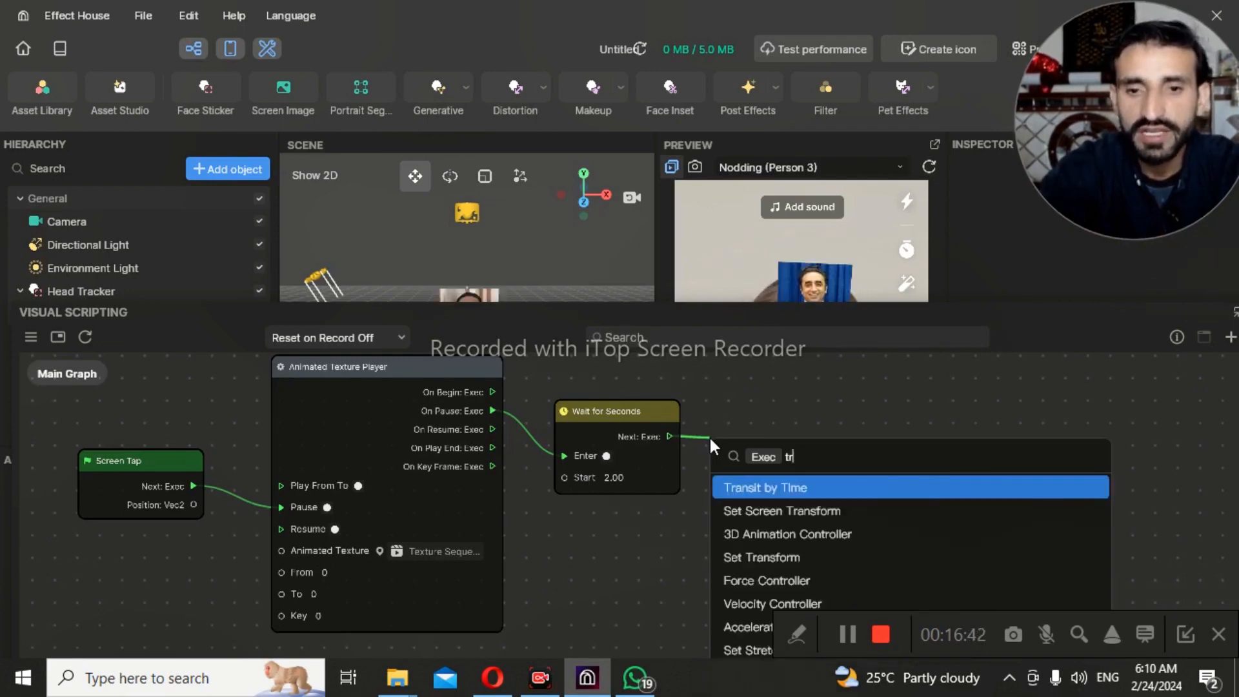
key(Return)
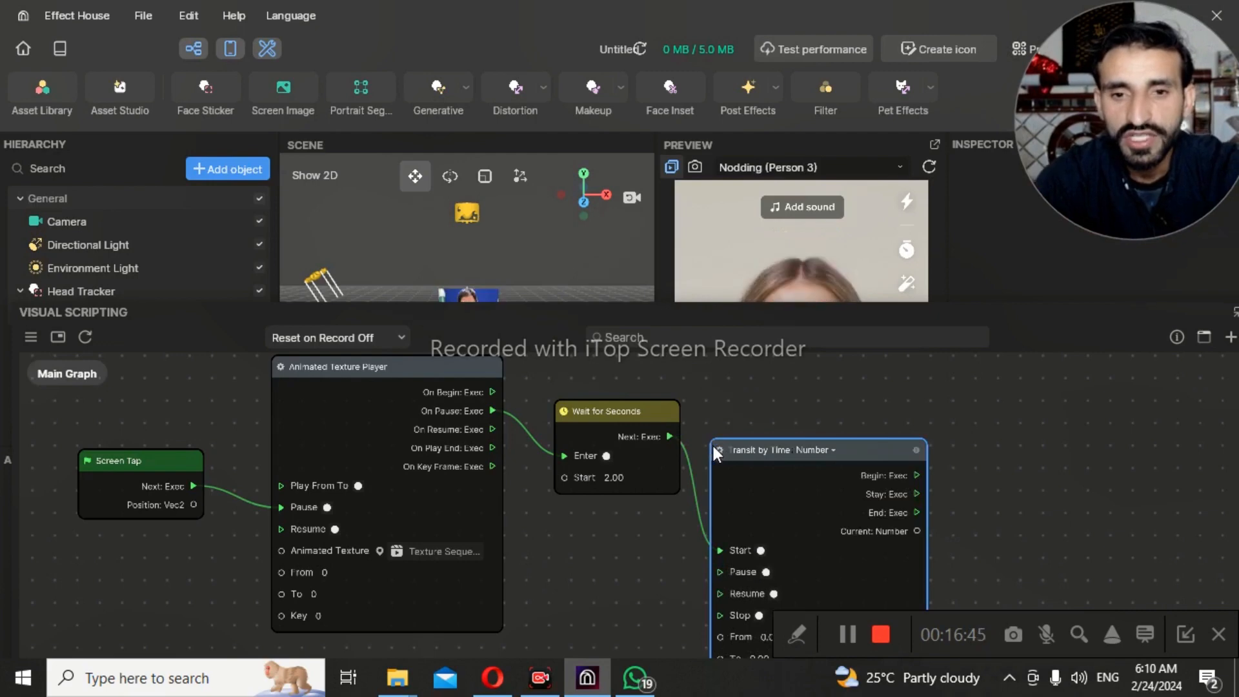
Arrange the Screen Tap, Animated Texture Player, Wait for Seconds and Transit by Time nodes closely in a row
scroll(714, 447, down, 3)
drag(369, 454, 71, 438)
drag(498, 393, 172, 417)
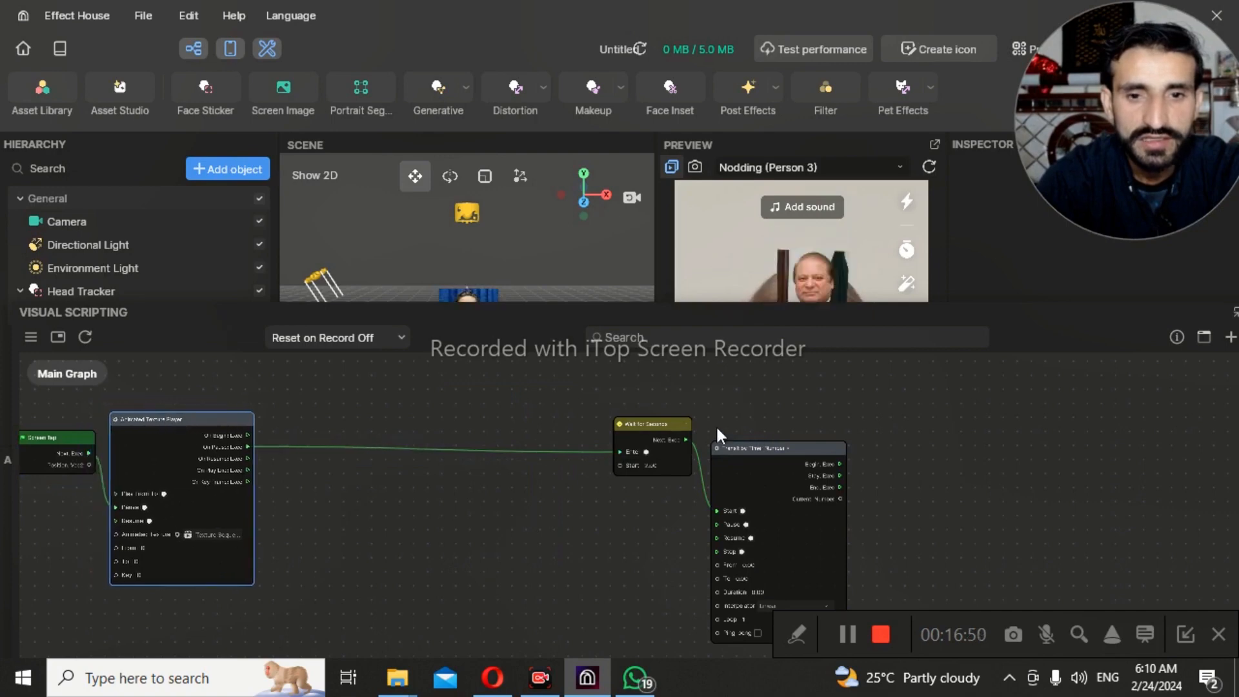
drag(652, 423, 320, 421)
drag(795, 444, 447, 424)
scroll(423, 513, up, 1)
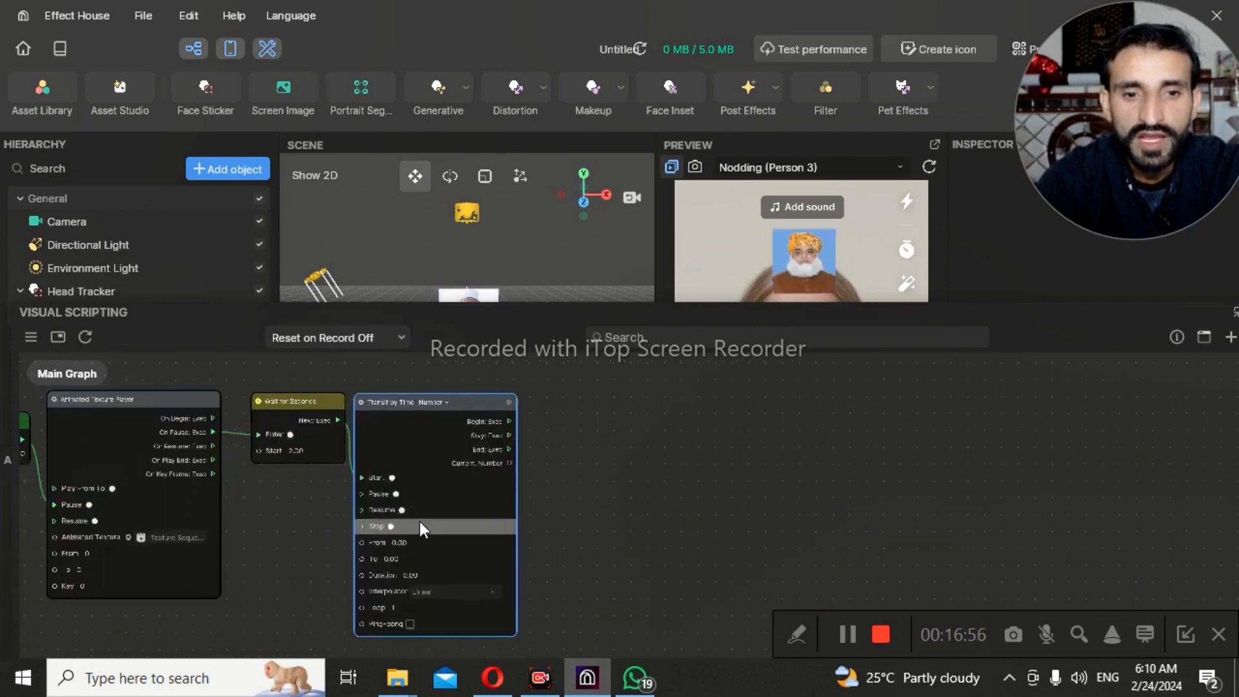
scroll(422, 527, up, 2)
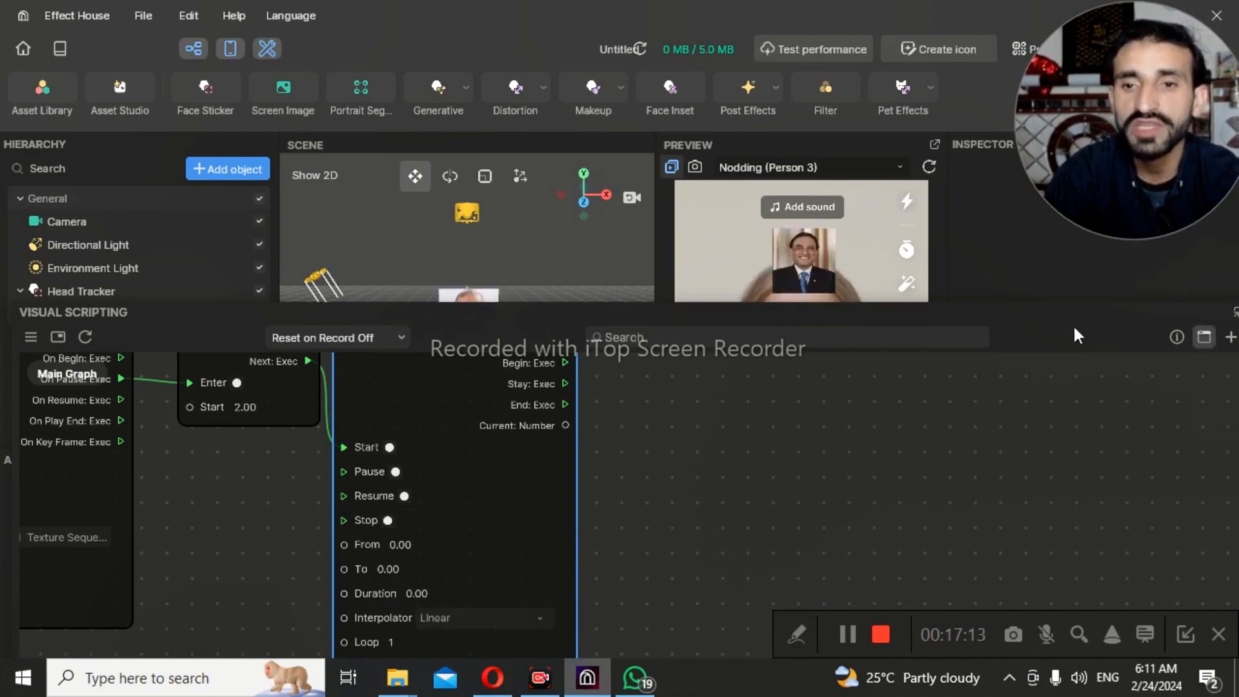
Add a Set Opacity node for the Image under Head Tracker, moving the Visual Scripting editor clear of the hierarchy and the image's properties
drag(1063, 340, 944, 501)
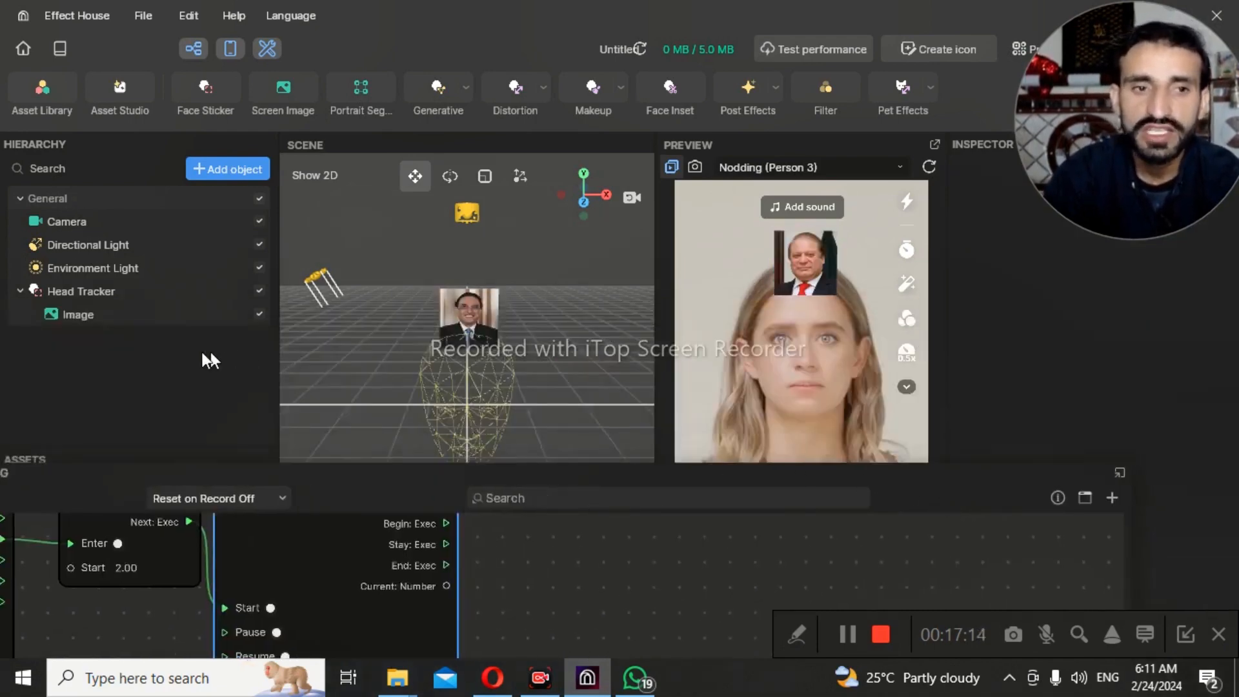
click(72, 314)
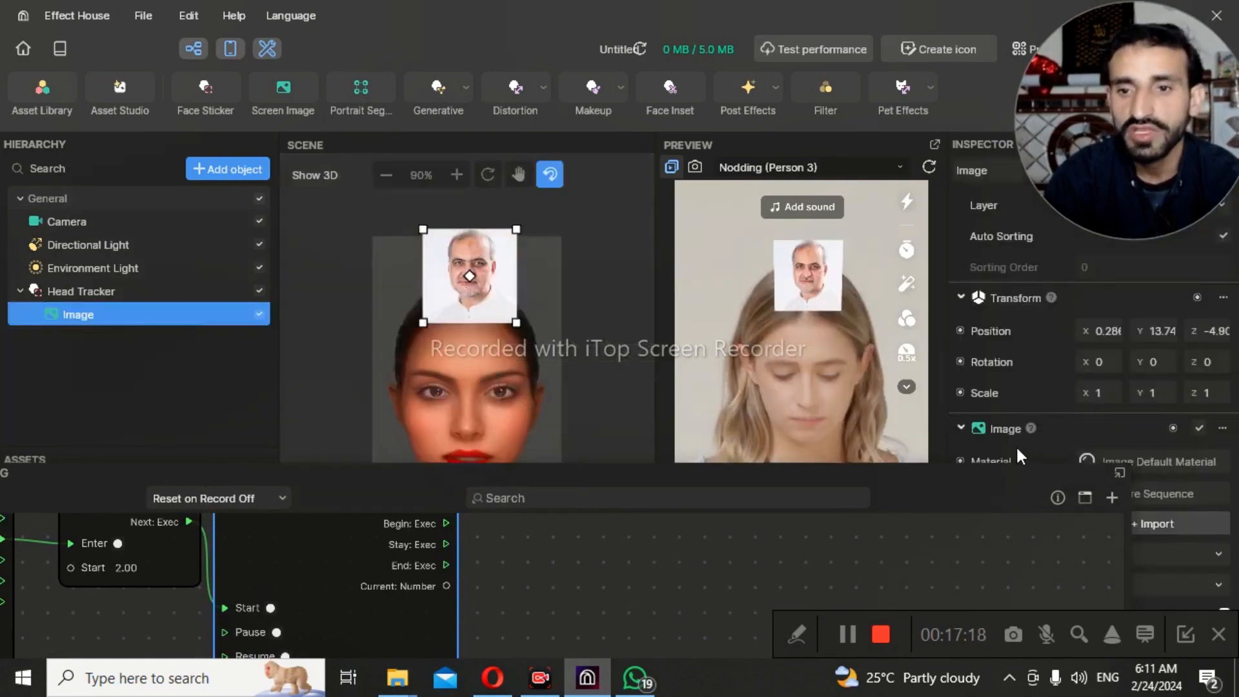
drag(992, 479, 776, 319)
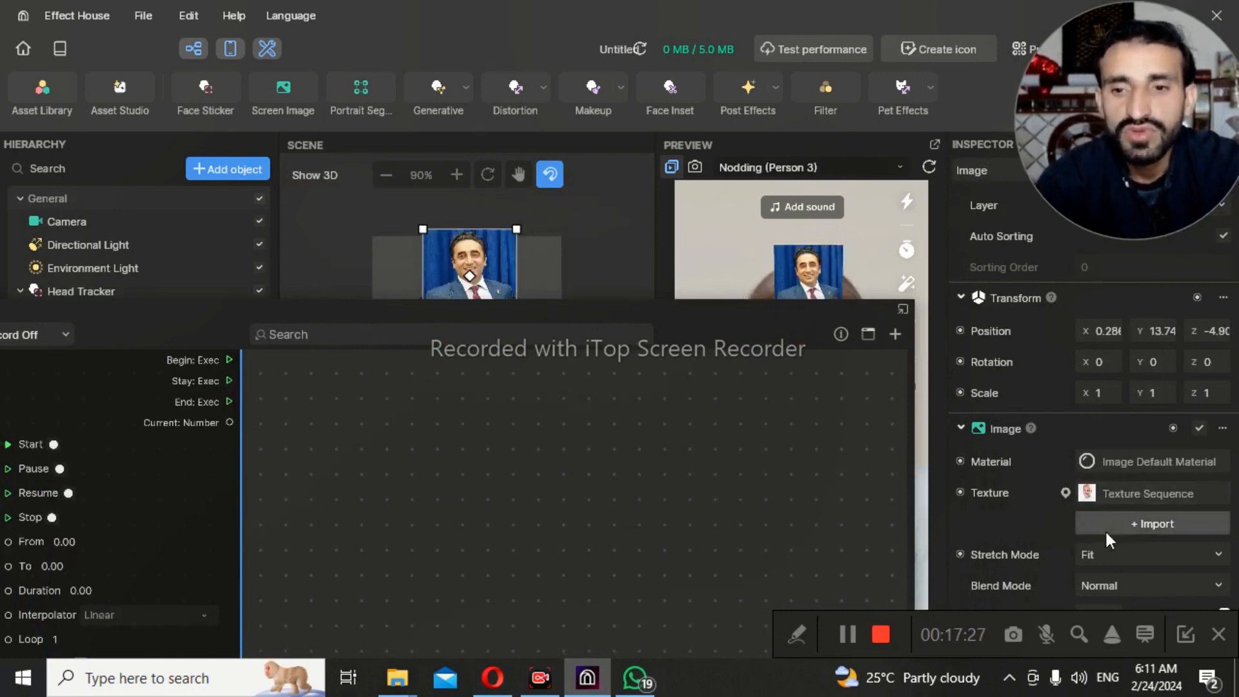
scroll(1102, 536, down, 2)
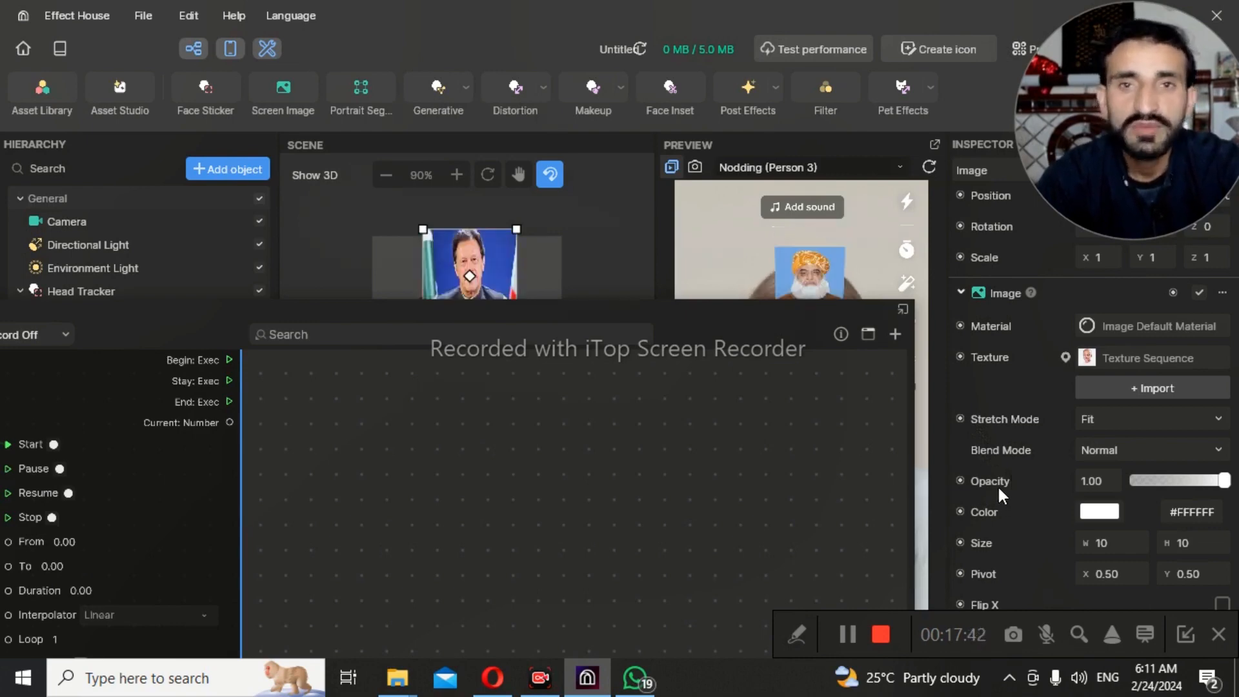
scroll(997, 520, down, 2)
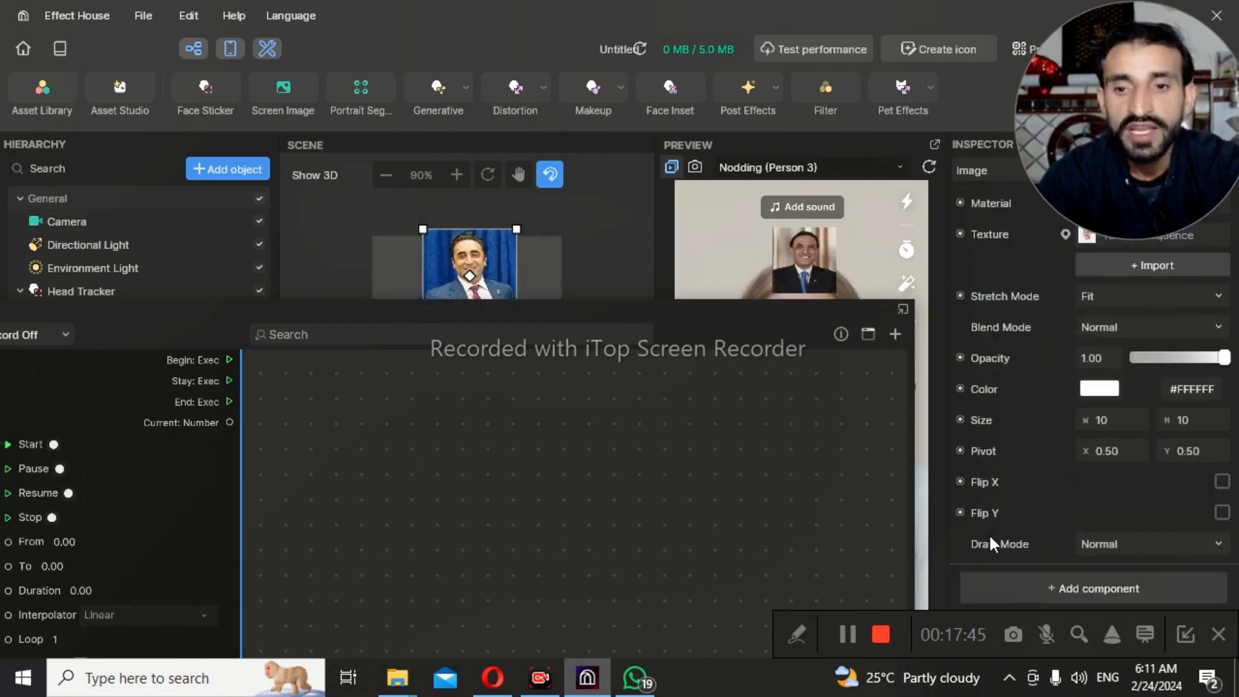
drag(1202, 362, 1233, 363)
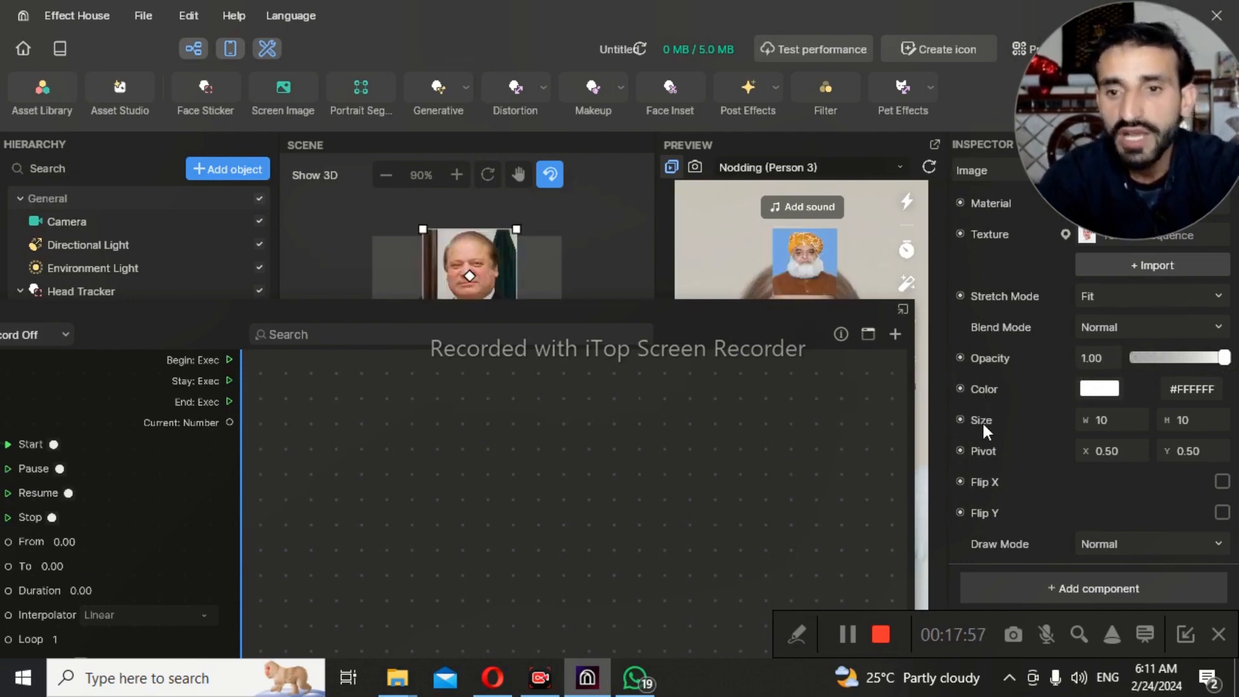
click(960, 358)
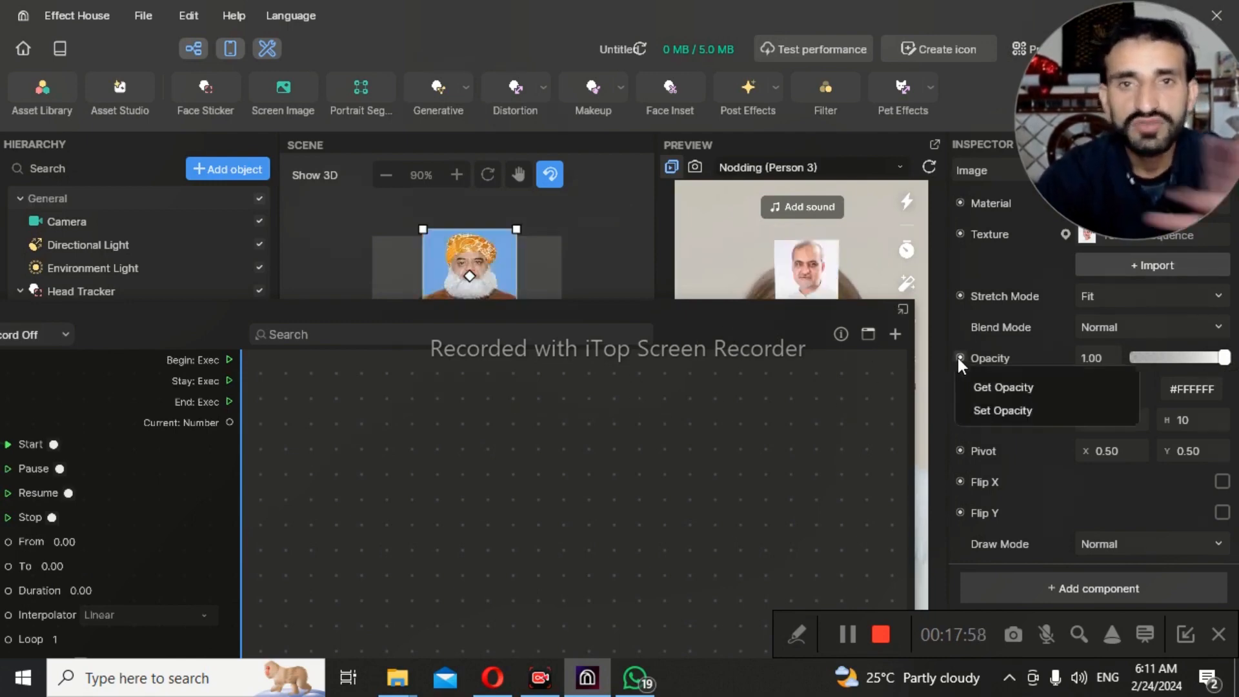
click(994, 411)
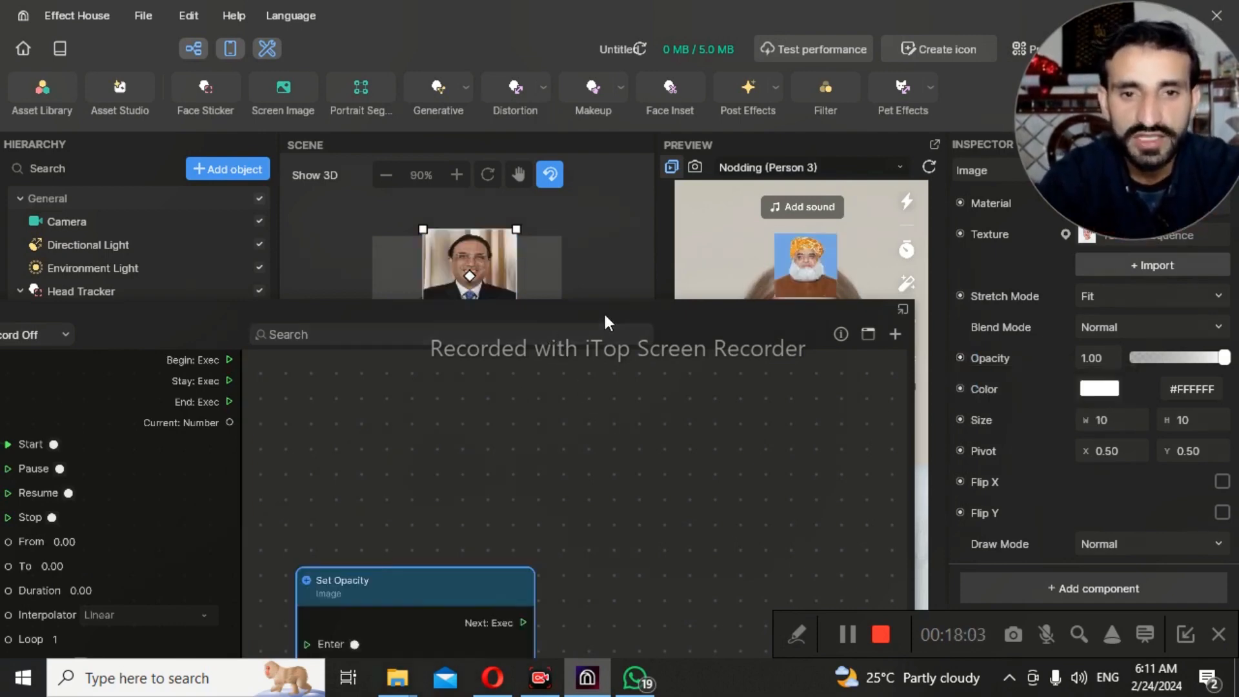
click(961, 357)
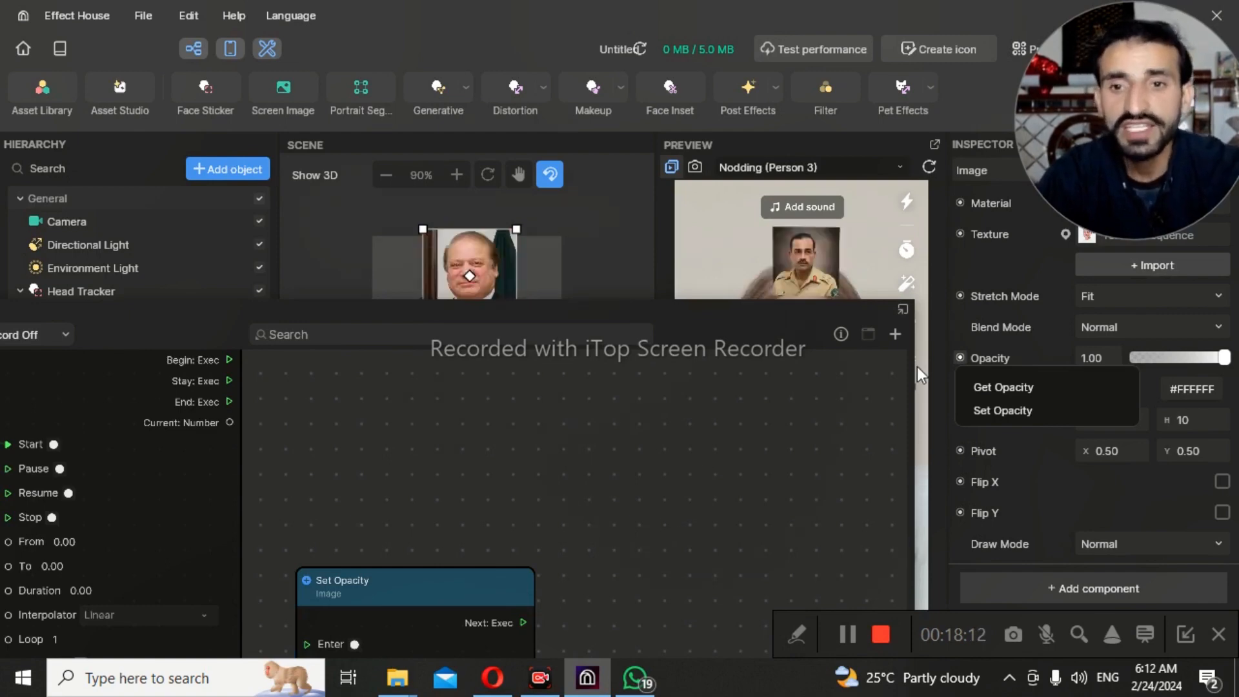
click(931, 374)
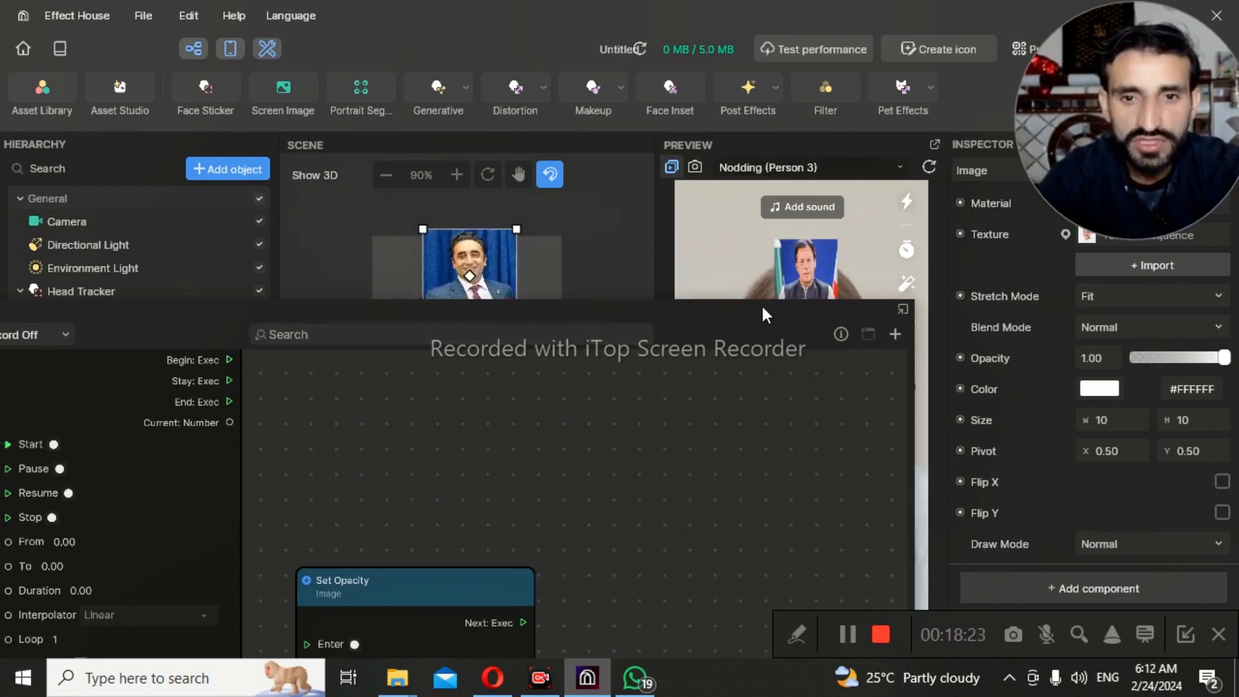
Place the Set Opacity node beside Transit by Time and connect Transit by Time's Stay output to its Enter input
drag(760, 305, 826, 271)
scroll(313, 417, down, 4)
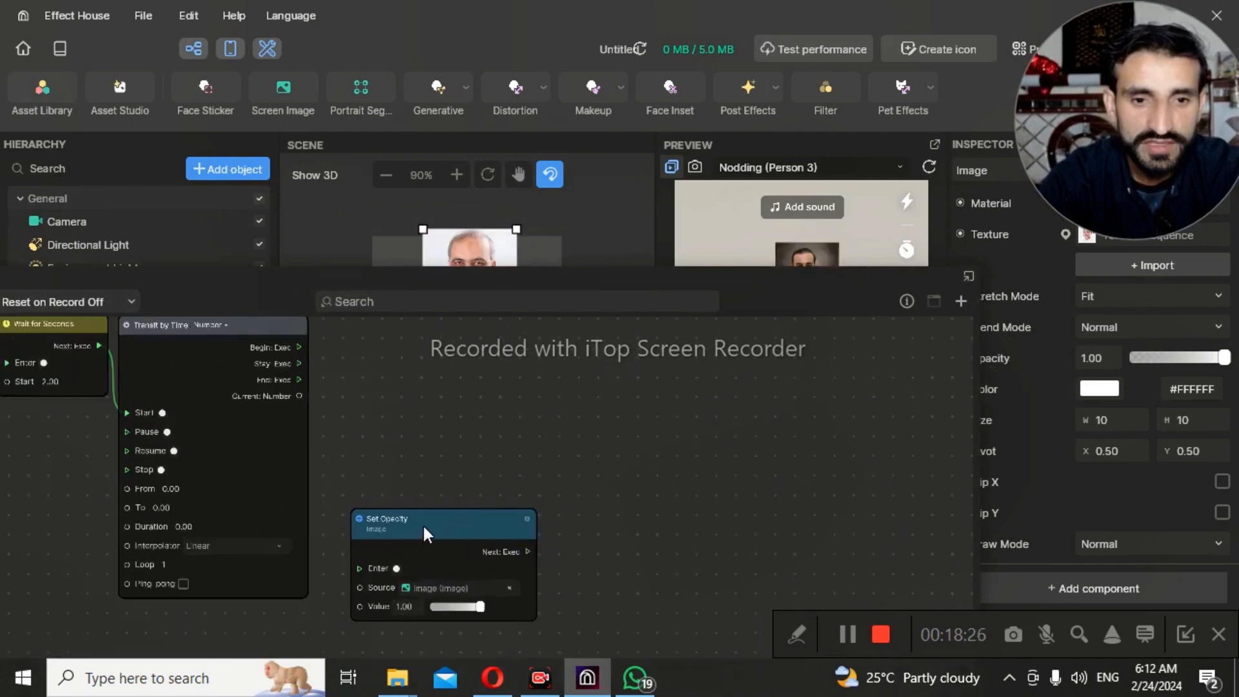
drag(423, 524, 396, 337)
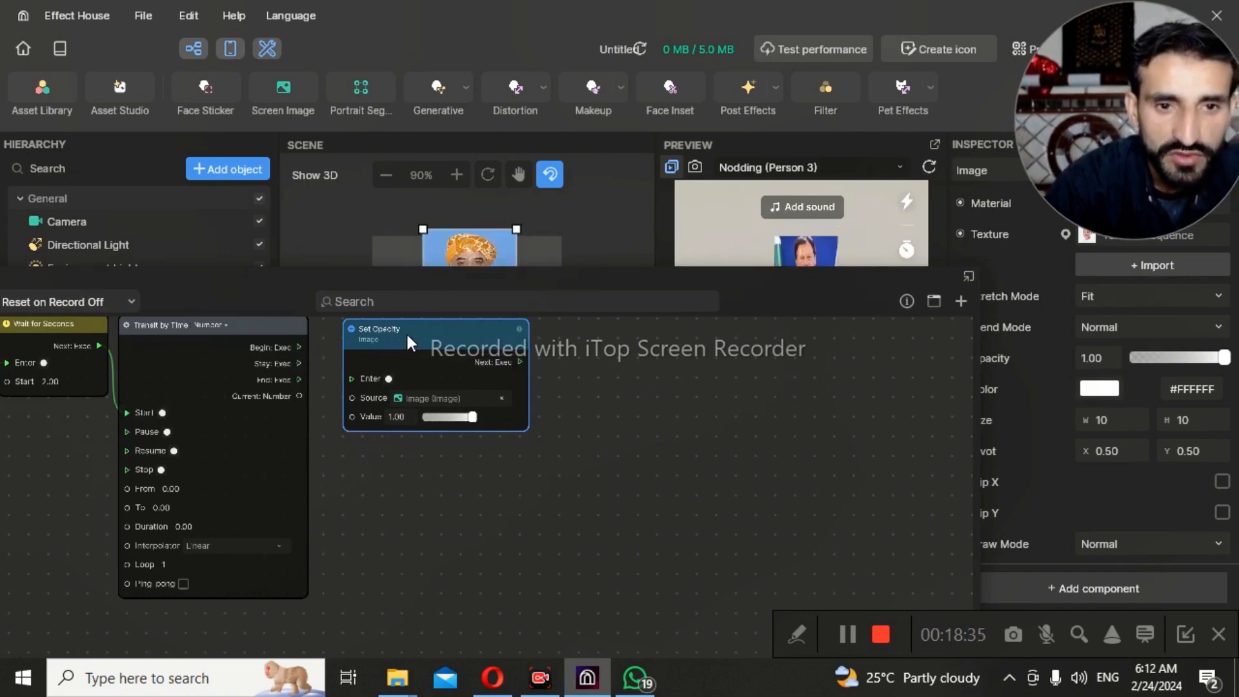
drag(405, 332, 446, 334)
drag(299, 363, 396, 378)
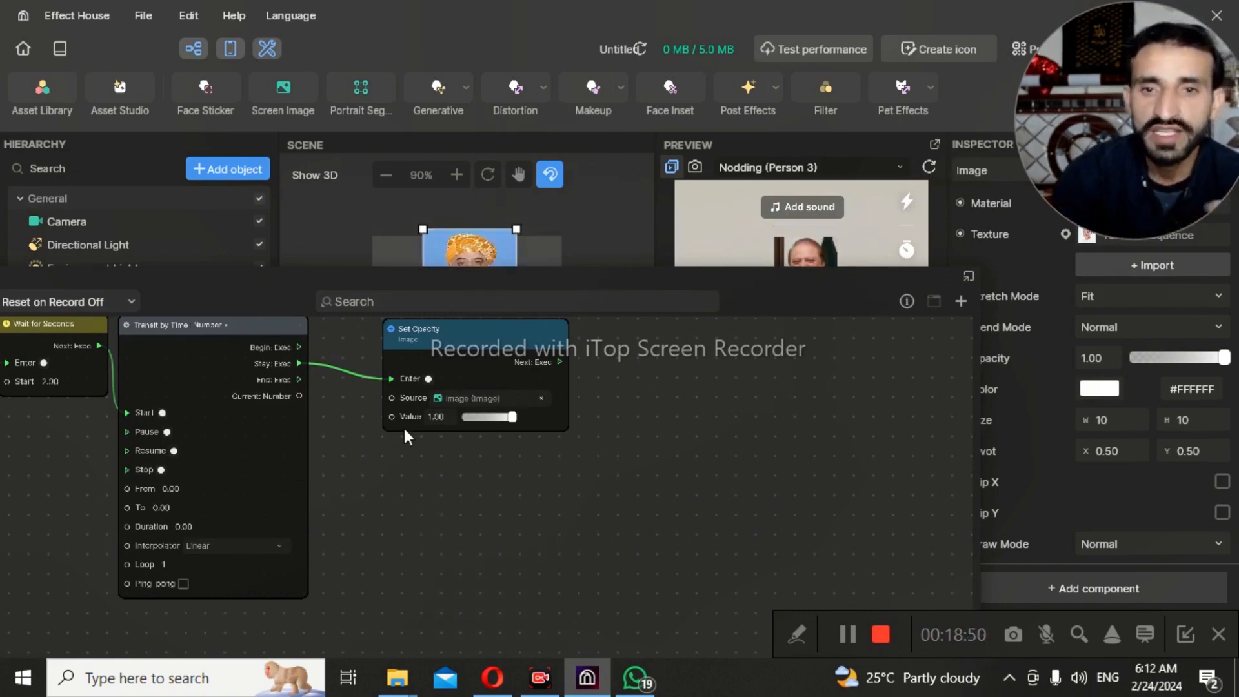
Set the Transit by Time node to go from 1 to 0 with a duration of 1
drag(801, 282, 801, 362)
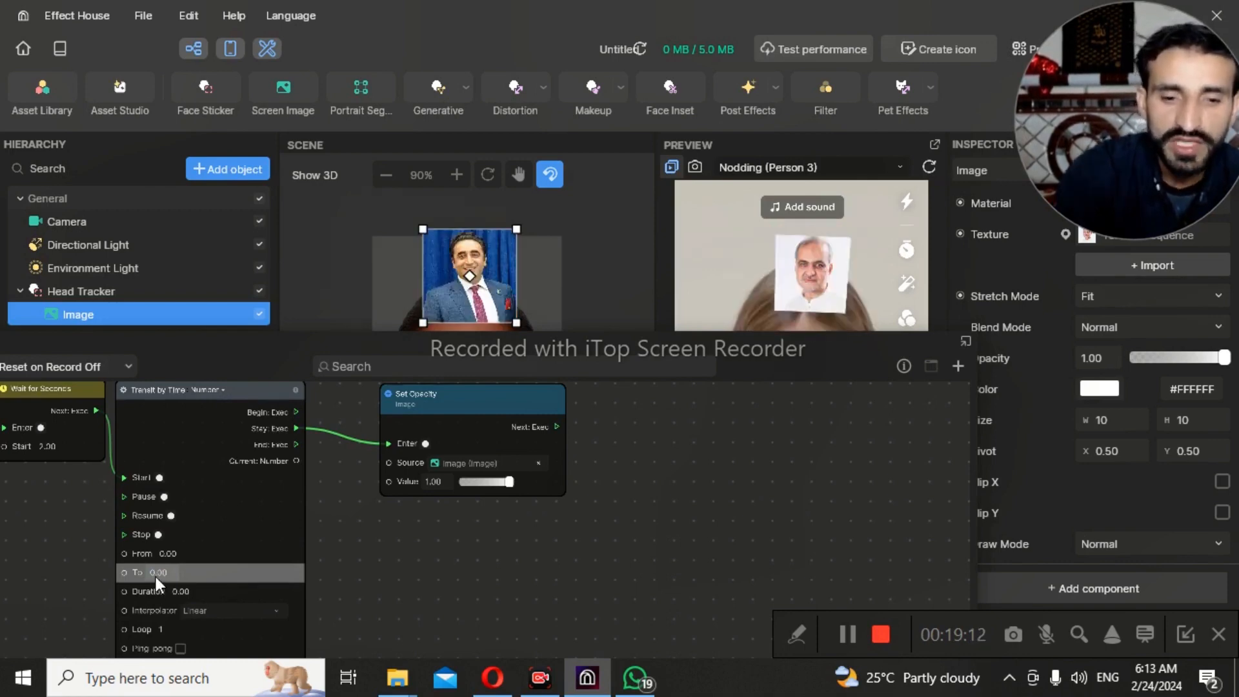
text(1)
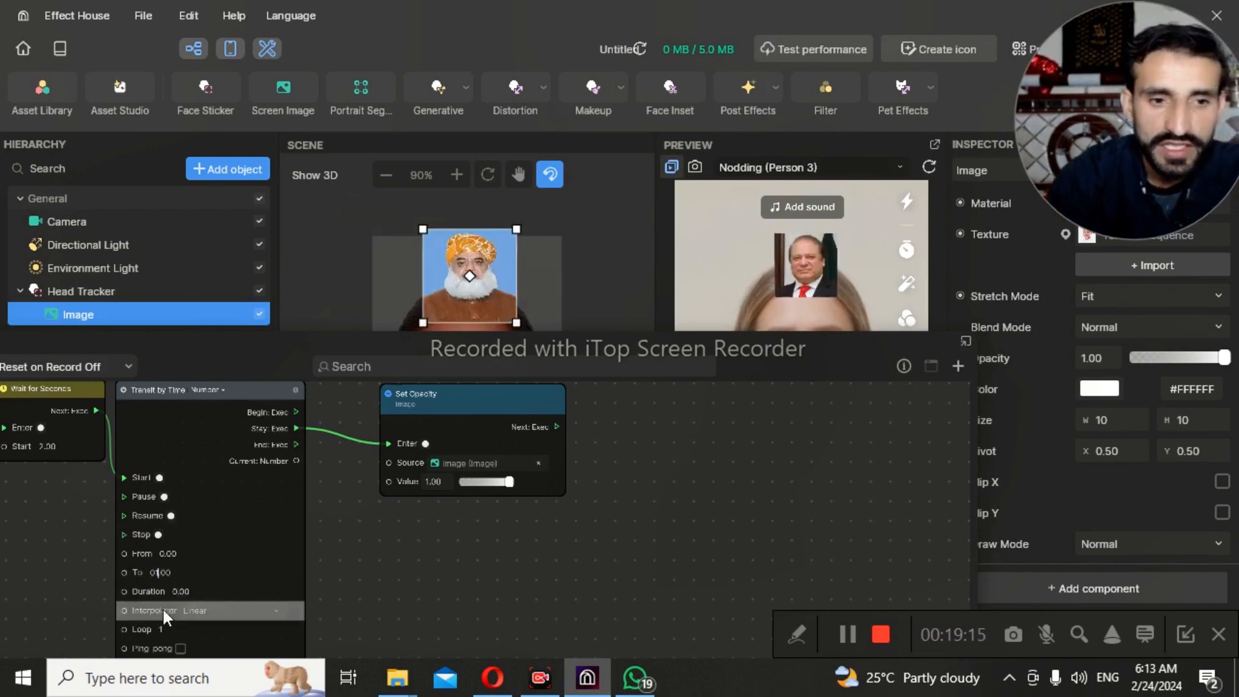
click(162, 552)
text(1)
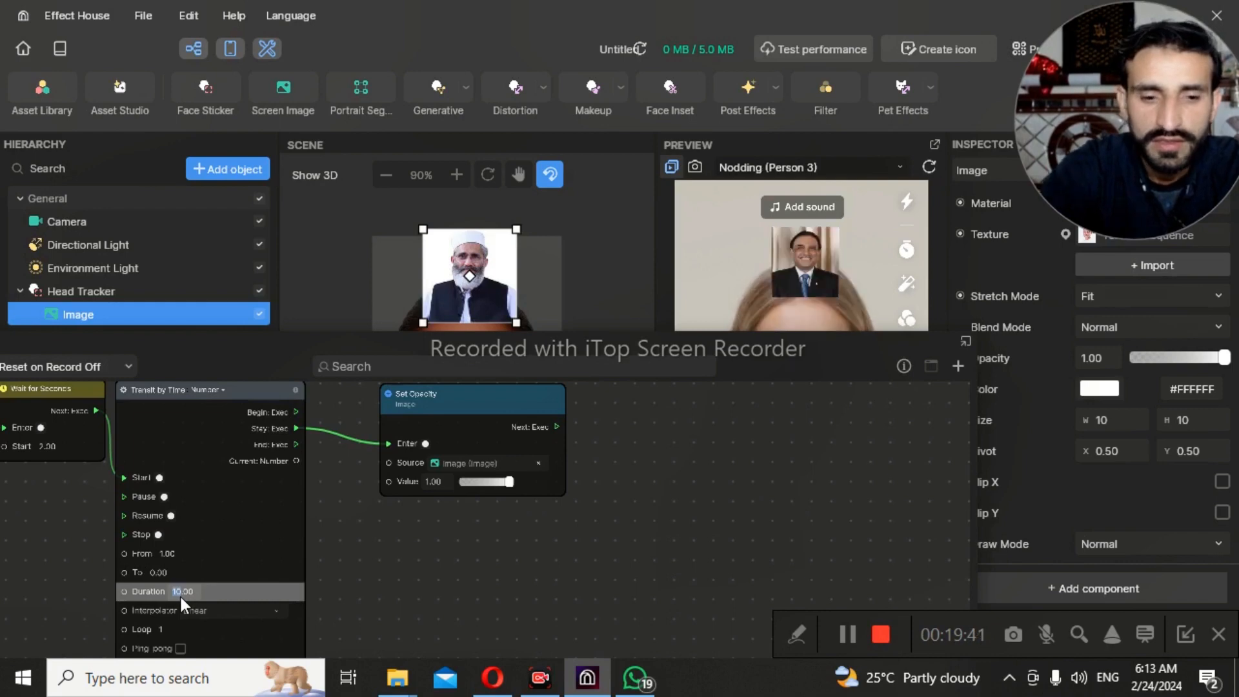
text(1)
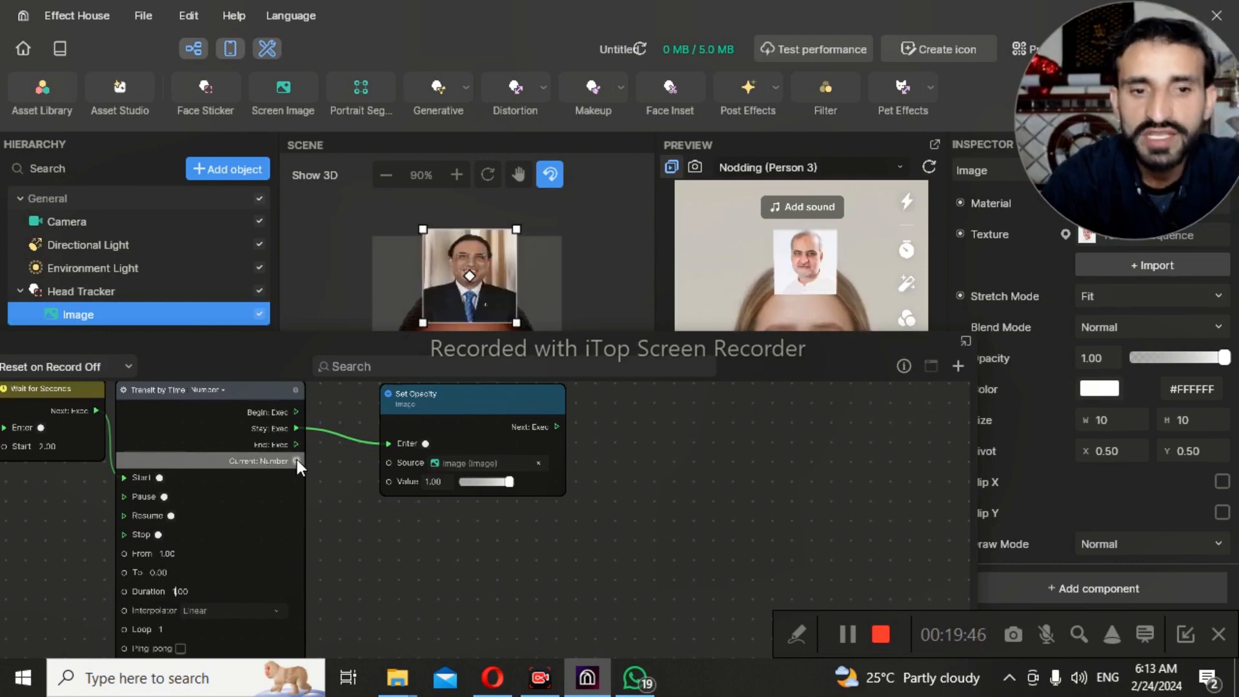
Connect Transit by Time's Current Number output to Set Opacity's Value input and move the Set Opacity node slightly lower
drag(297, 460, 384, 480)
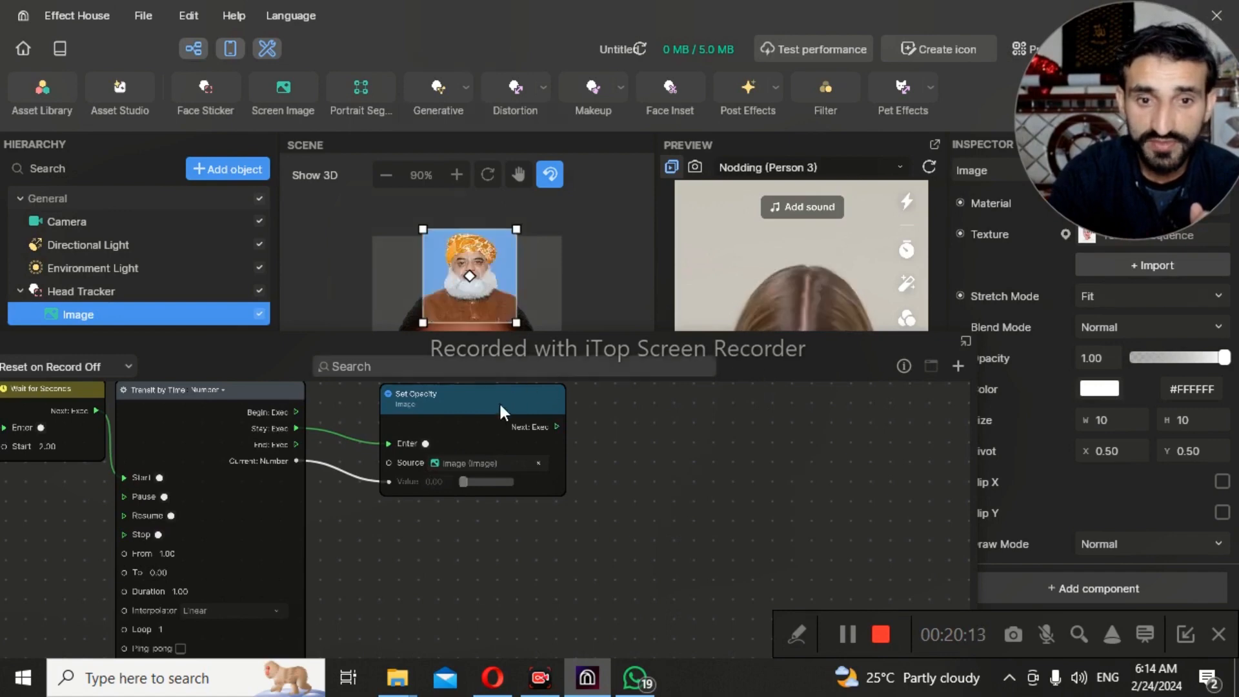
drag(470, 400, 473, 489)
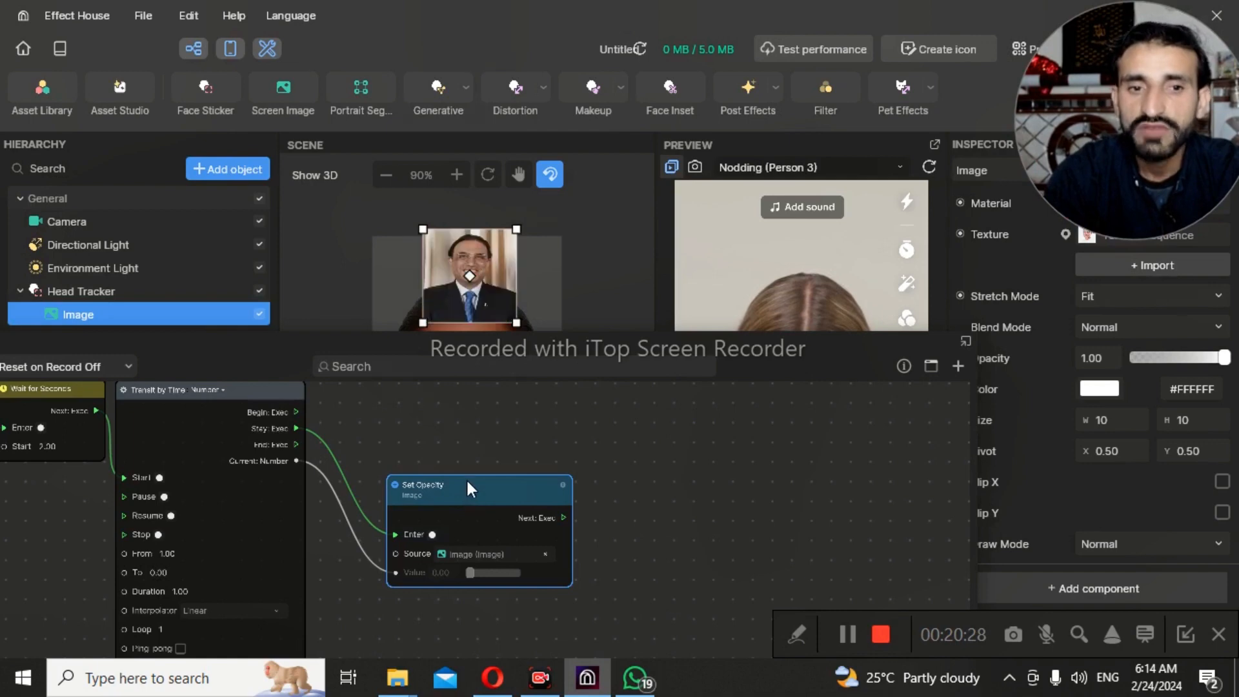
drag(468, 481, 460, 475)
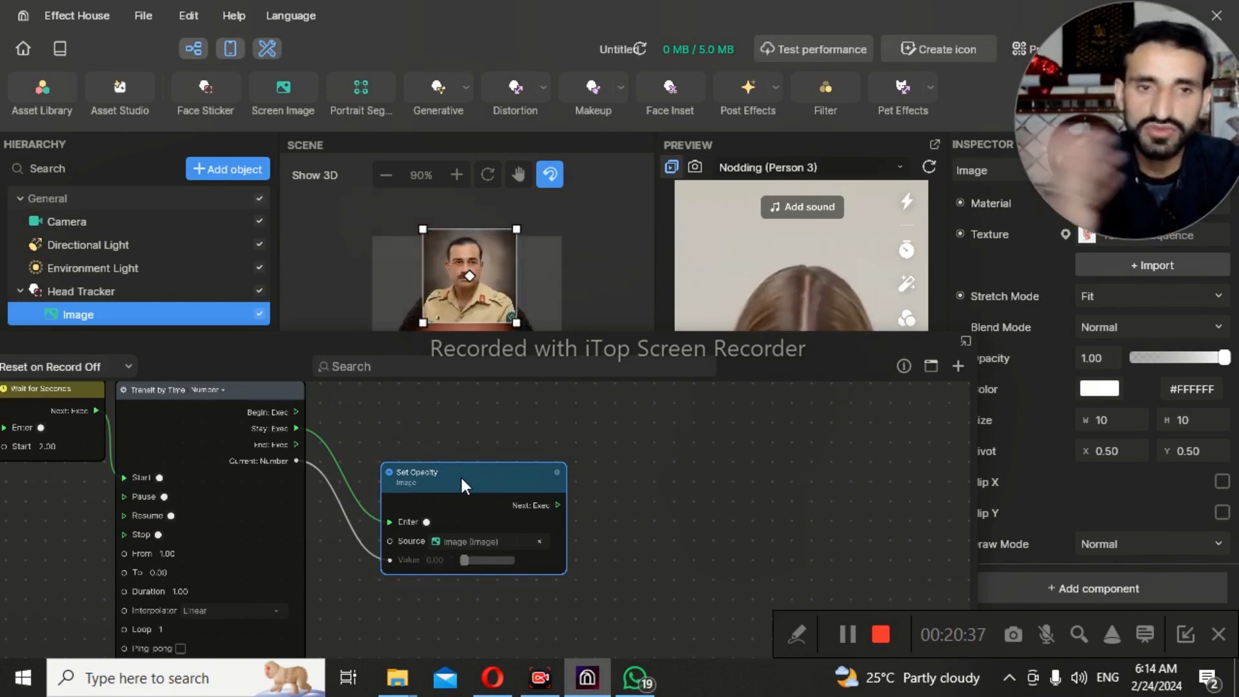
Dock the Visual Scripting editor and add a Face Fusion object to the scene
click(964, 340)
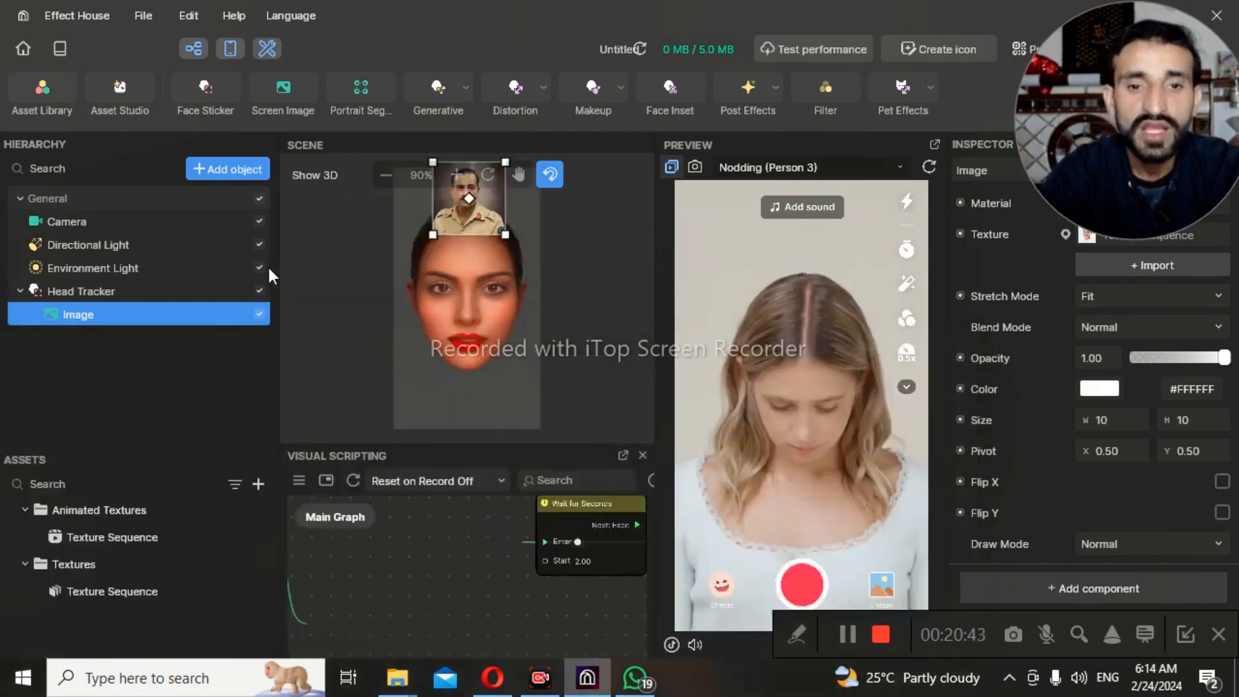
click(230, 168)
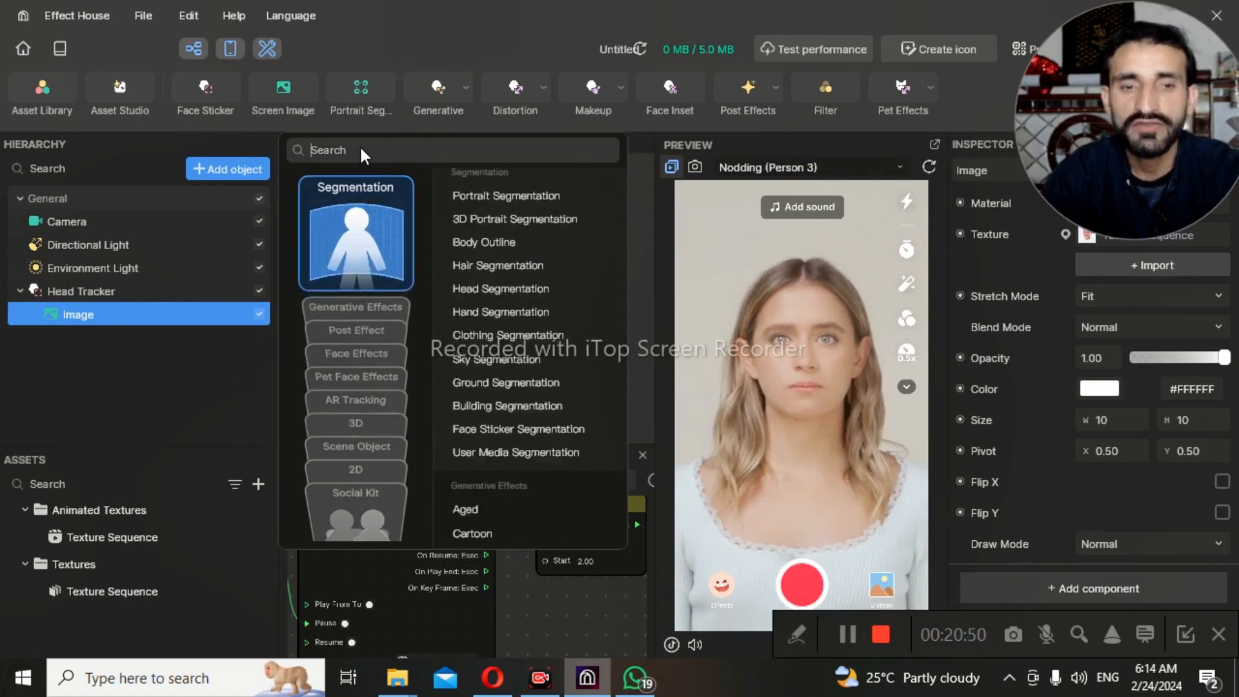
text(fac)
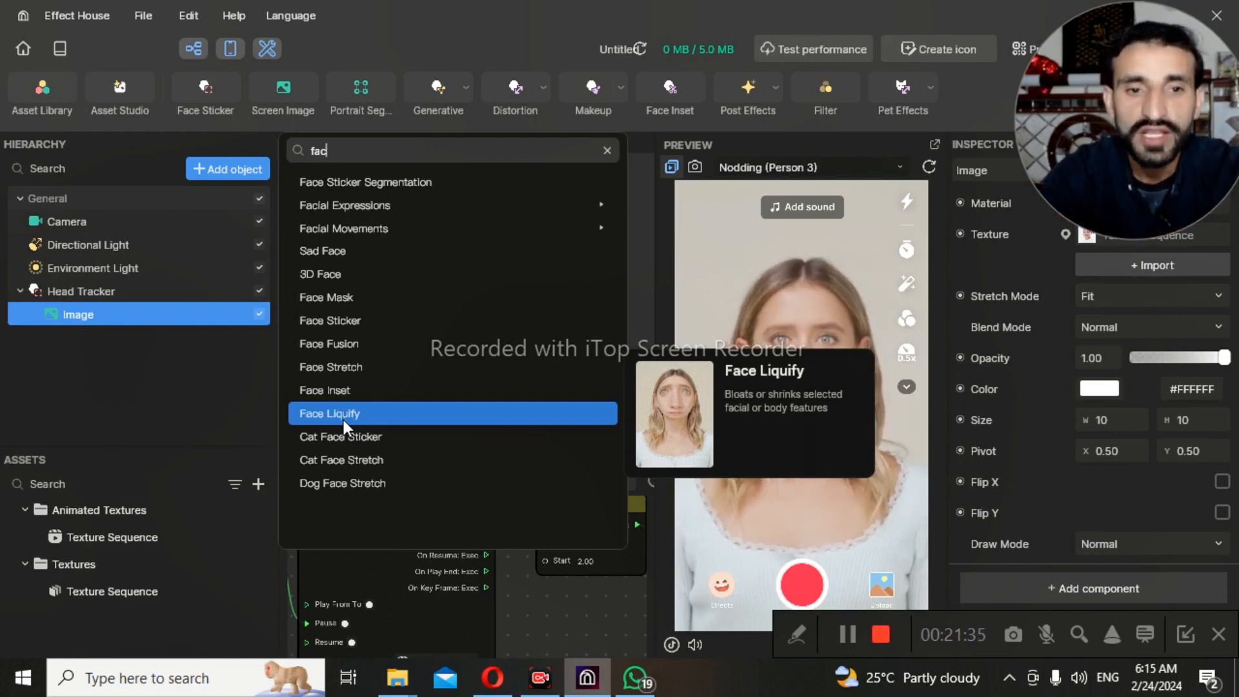
click(347, 343)
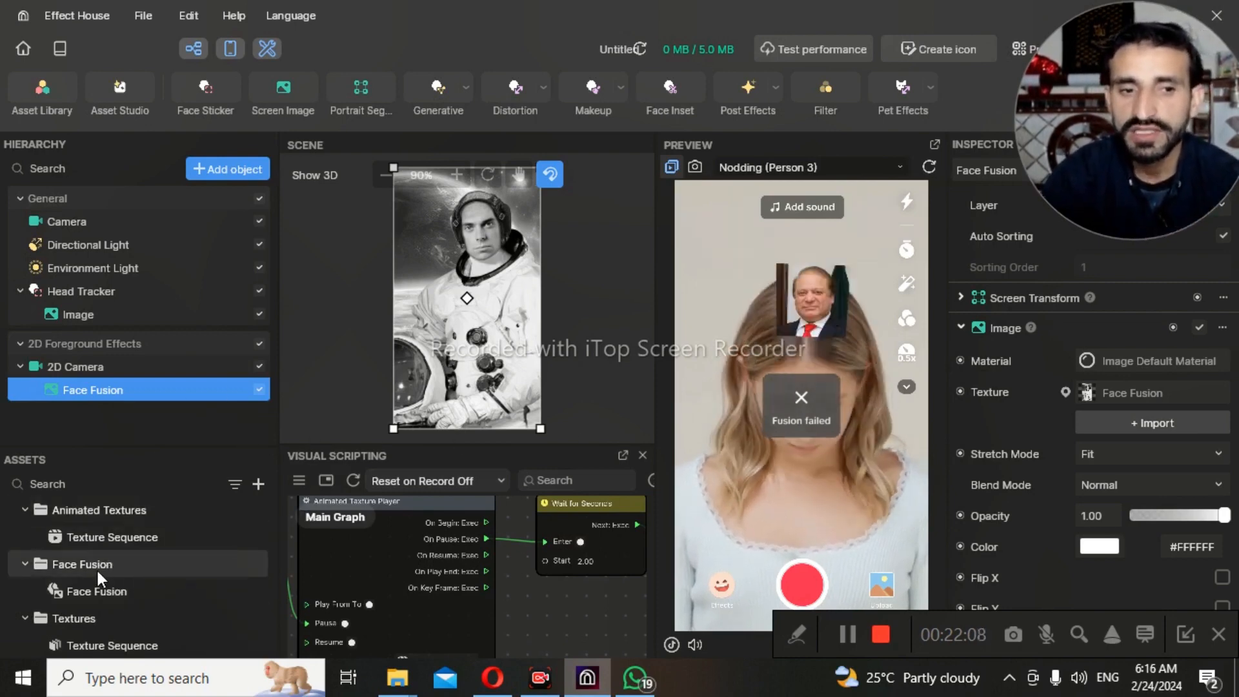
Turn off Start Fusion for the Face Fusion asset
click(102, 591)
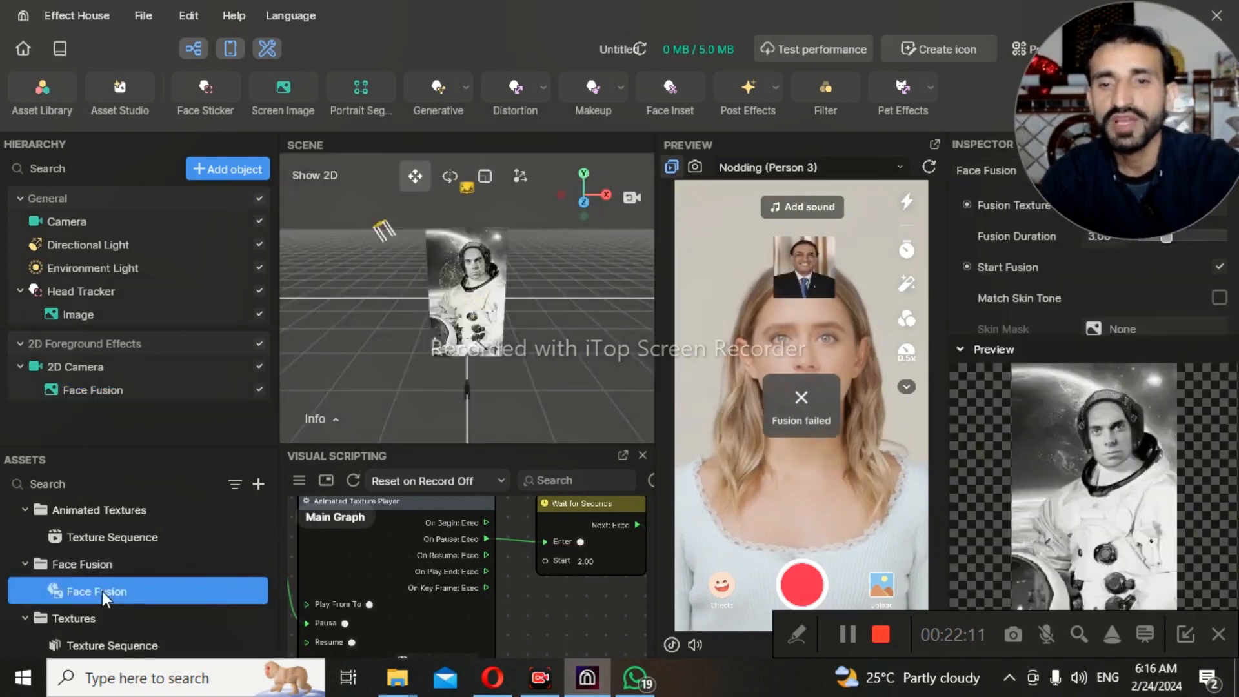
drag(1096, 121, 835, 121)
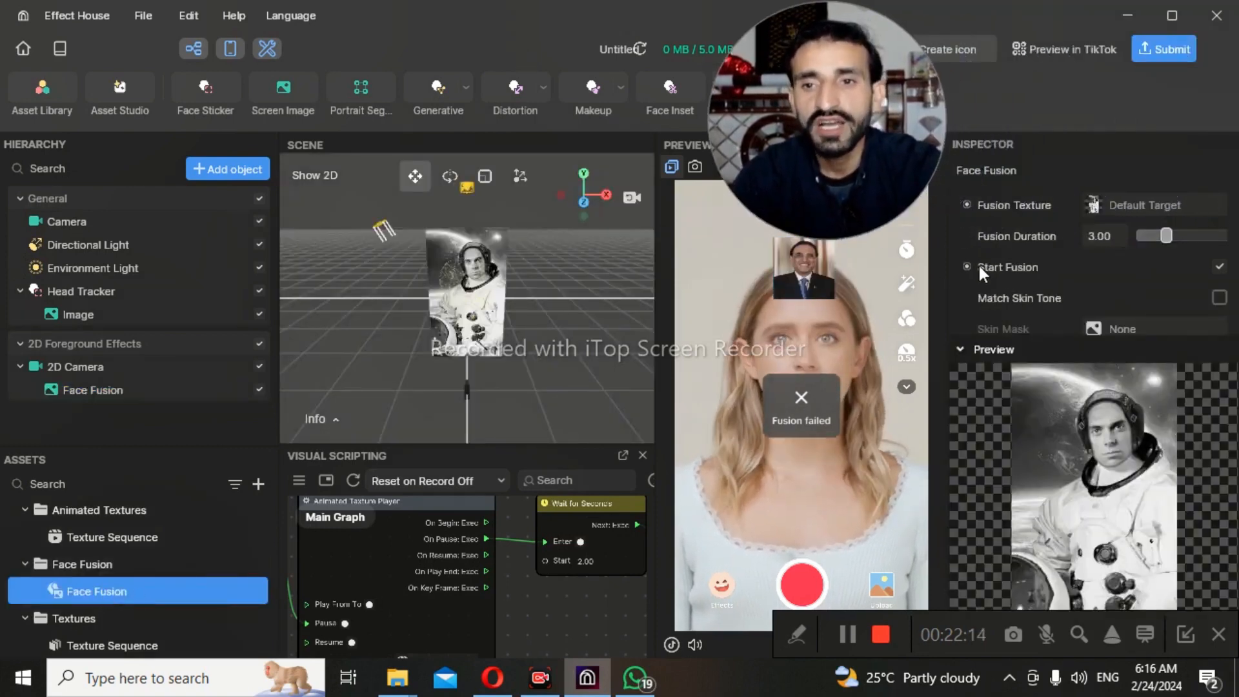
click(1219, 266)
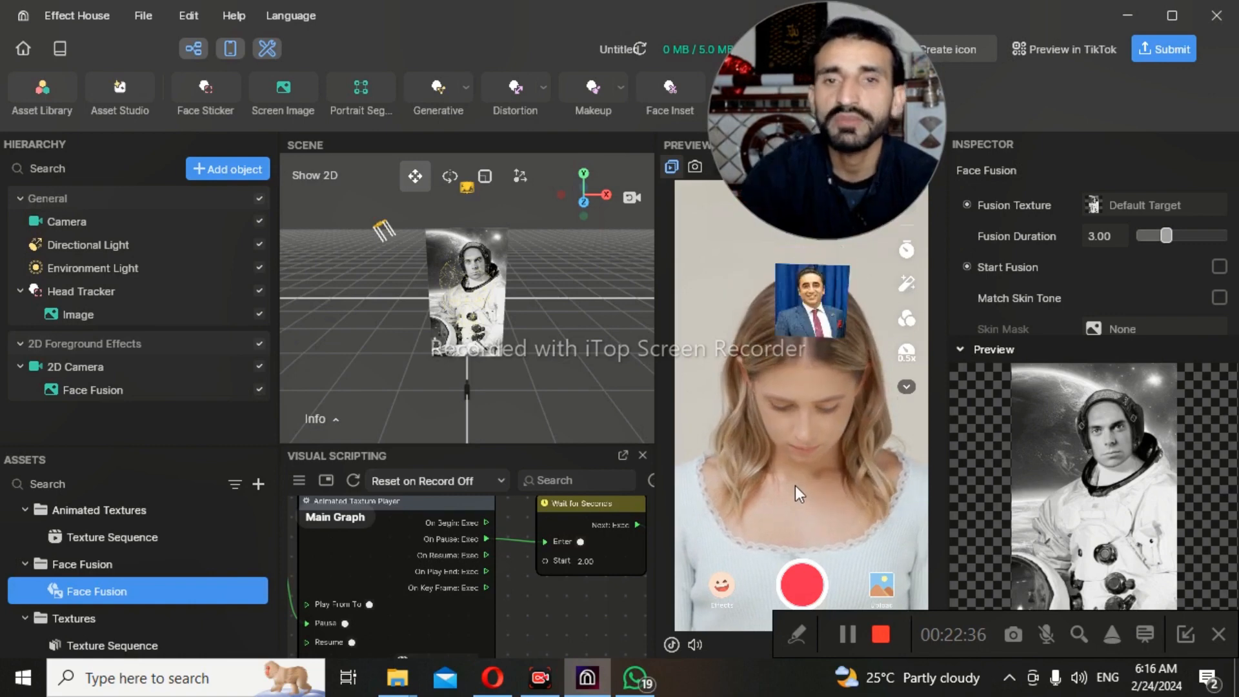
Undock the Visual Scripting editor clear of the Face Fusion properties and move the Set Opacity node slightly lower and closer to Transit by Time
click(622, 455)
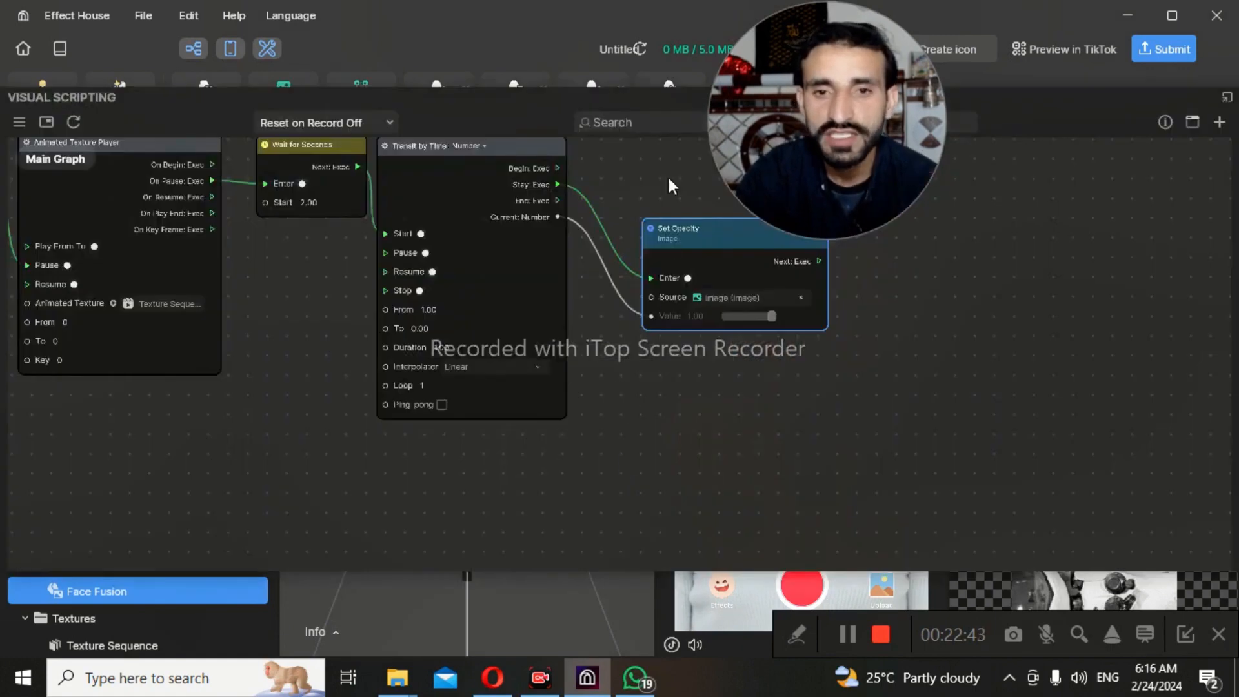
drag(547, 97, 351, 136)
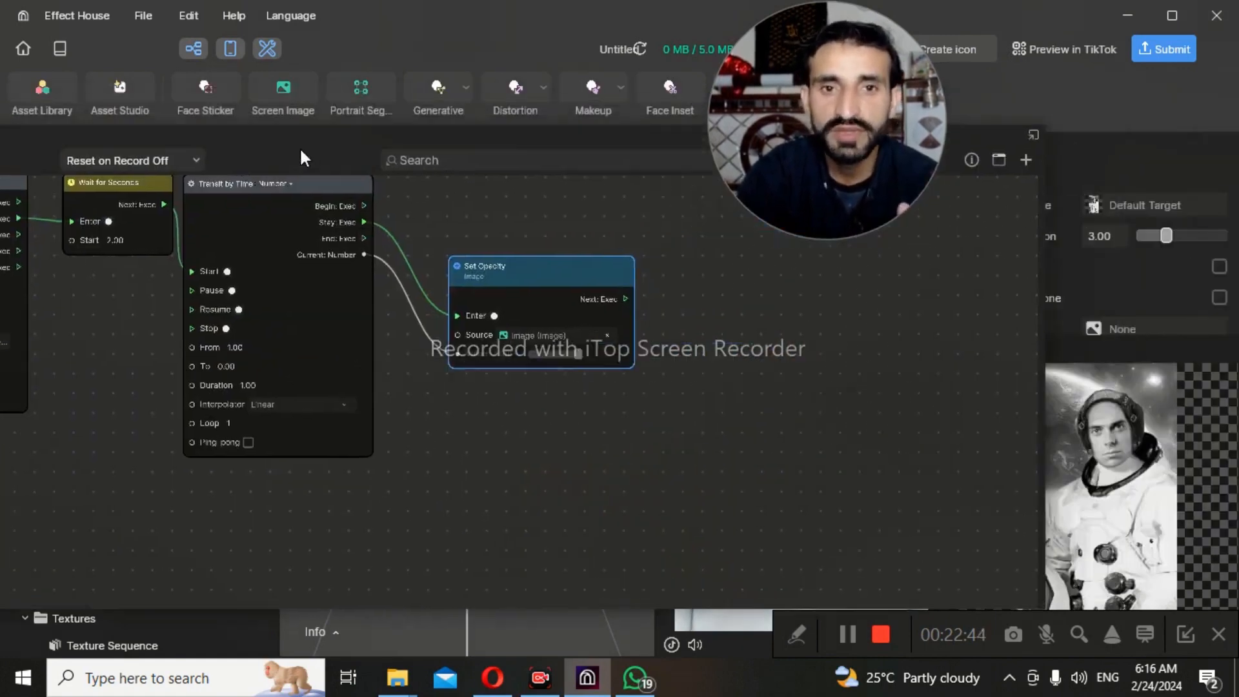
drag(525, 271, 498, 312)
drag(550, 148, 464, 193)
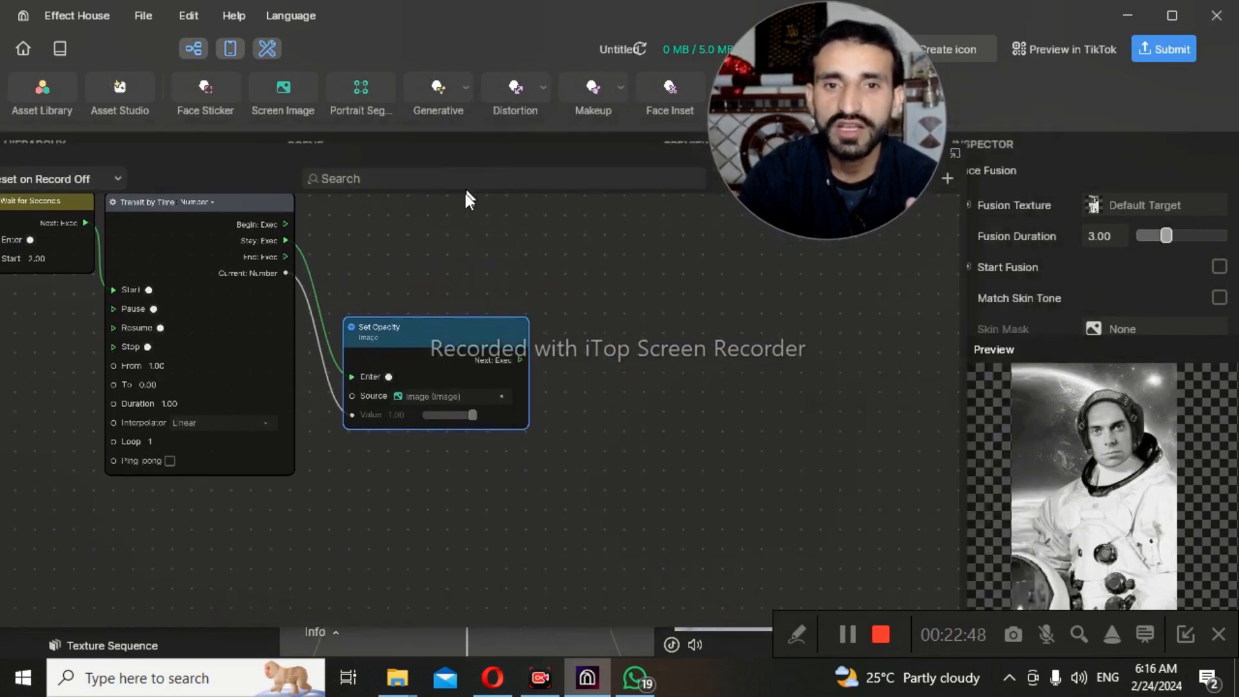
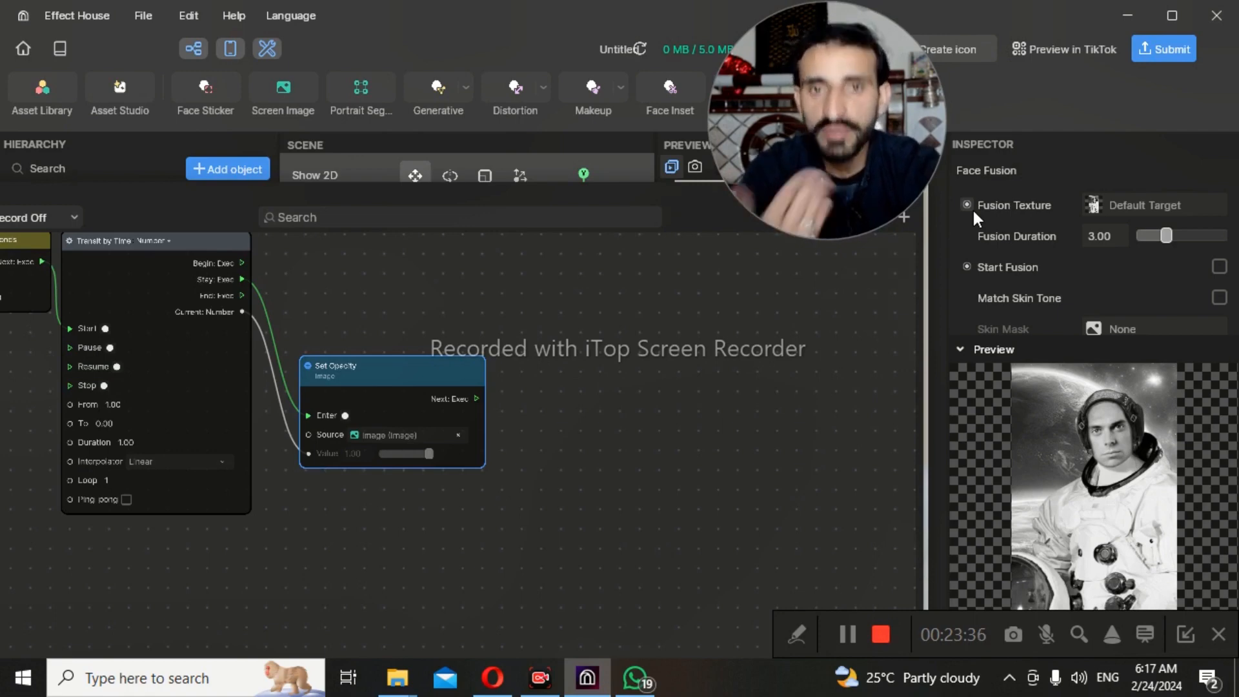
Set the Face Fusion asset's Fusion Texture to the animated Texture Sequence
click(1133, 204)
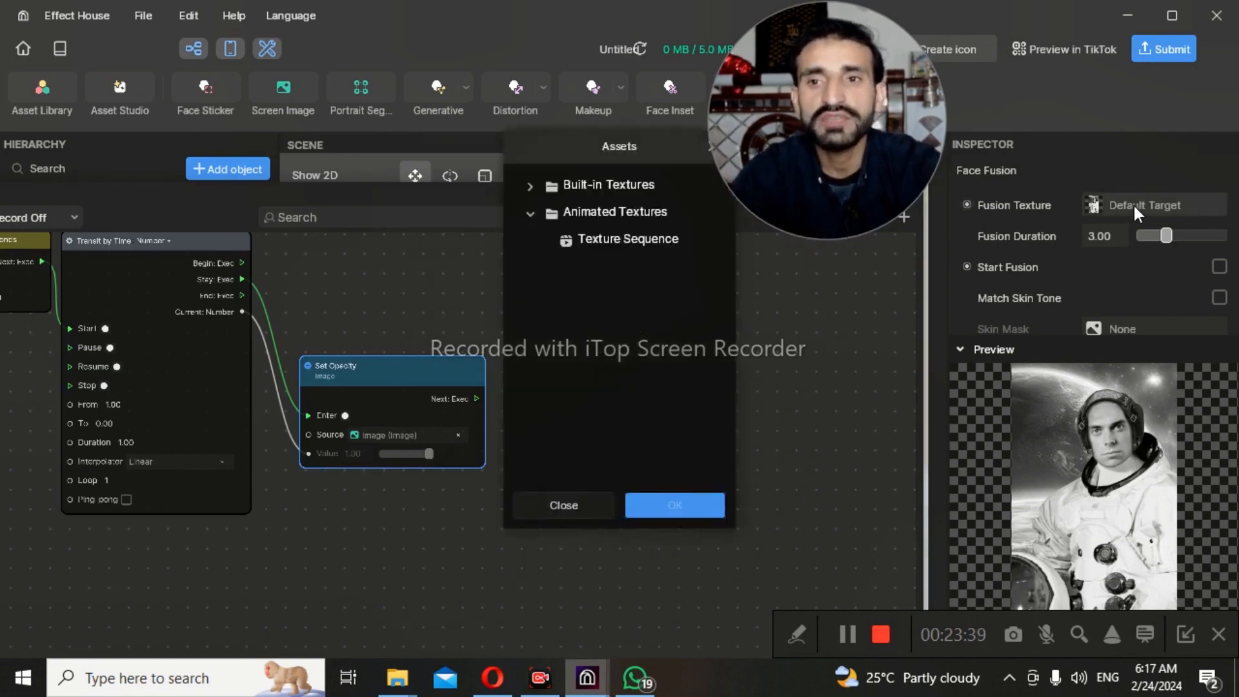
click(614, 237)
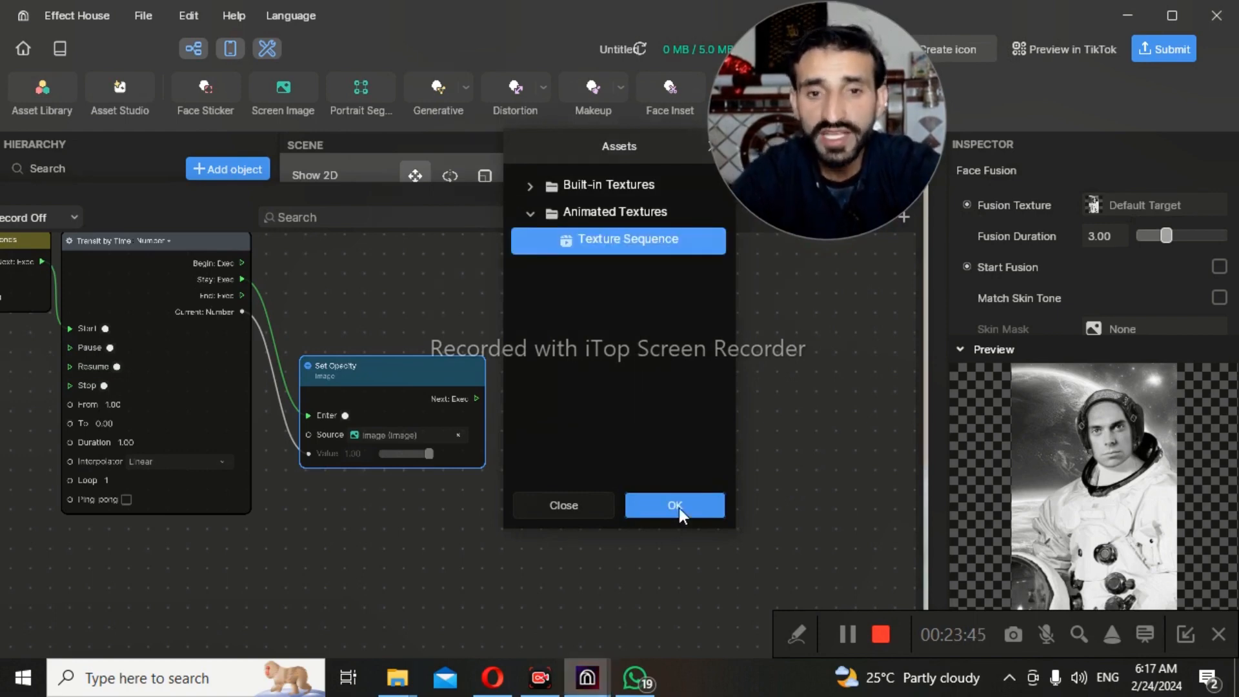
click(676, 507)
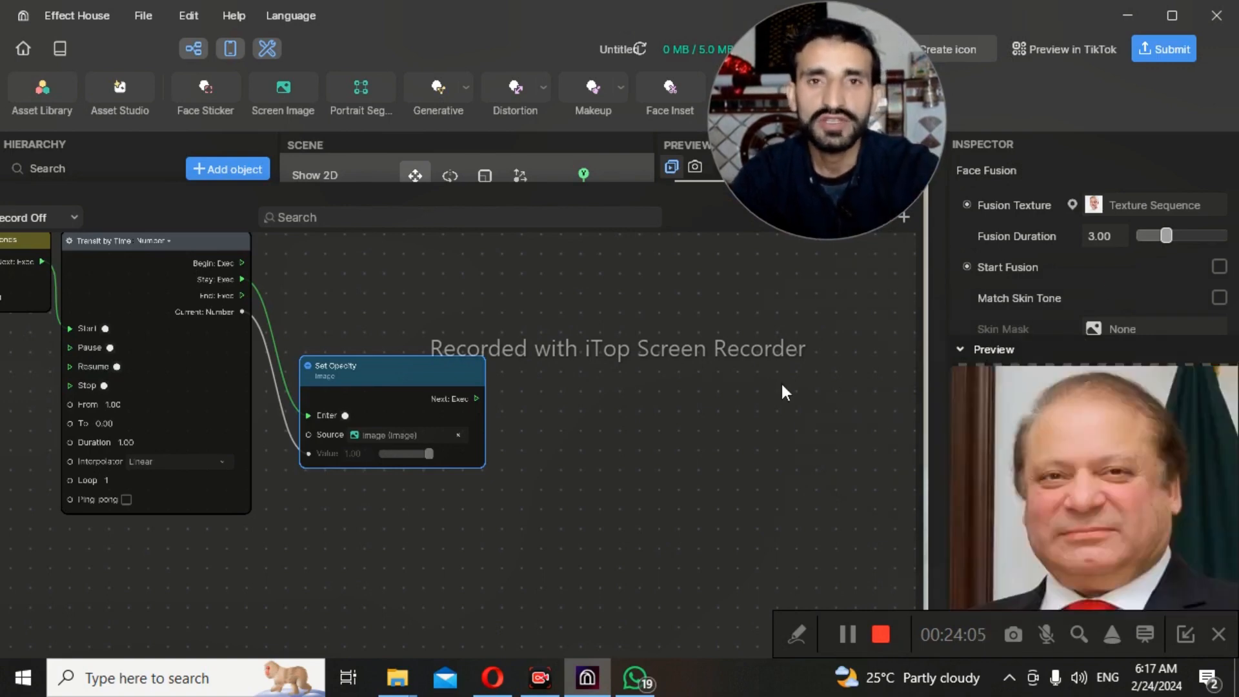
Add a Set Start Fusion node for the Face Fusion asset and place it beside Transit by Time, with Set Opacity moved below it
click(967, 266)
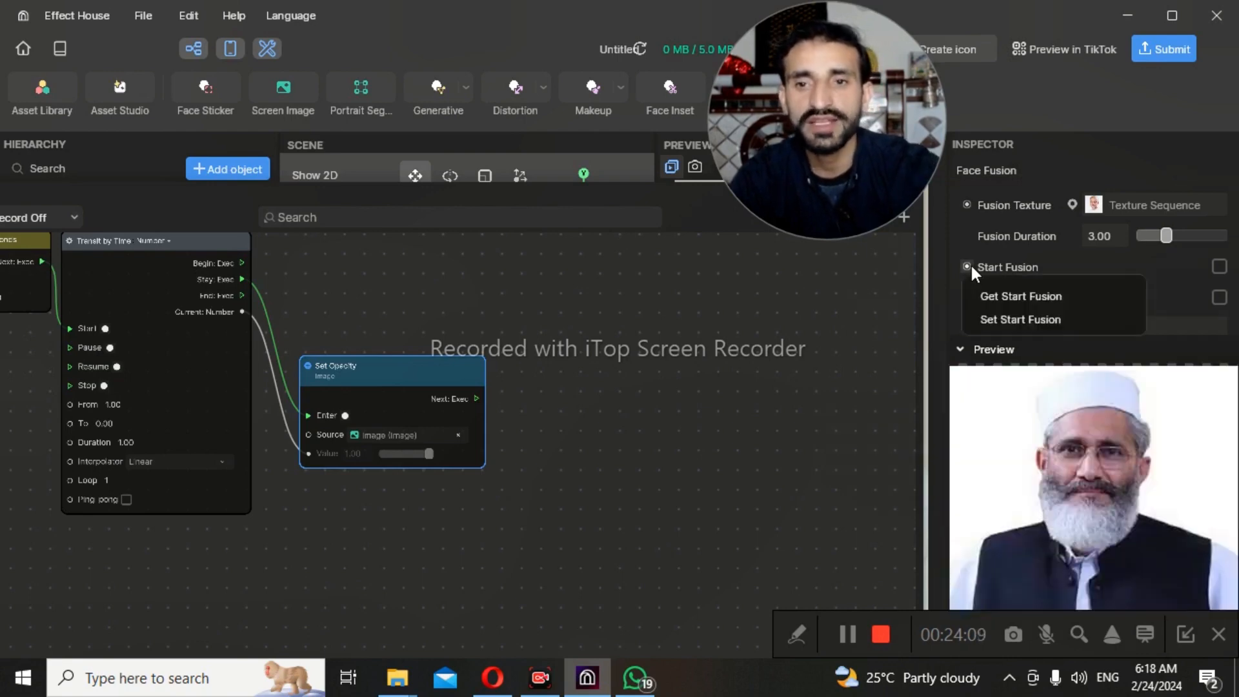
click(1004, 320)
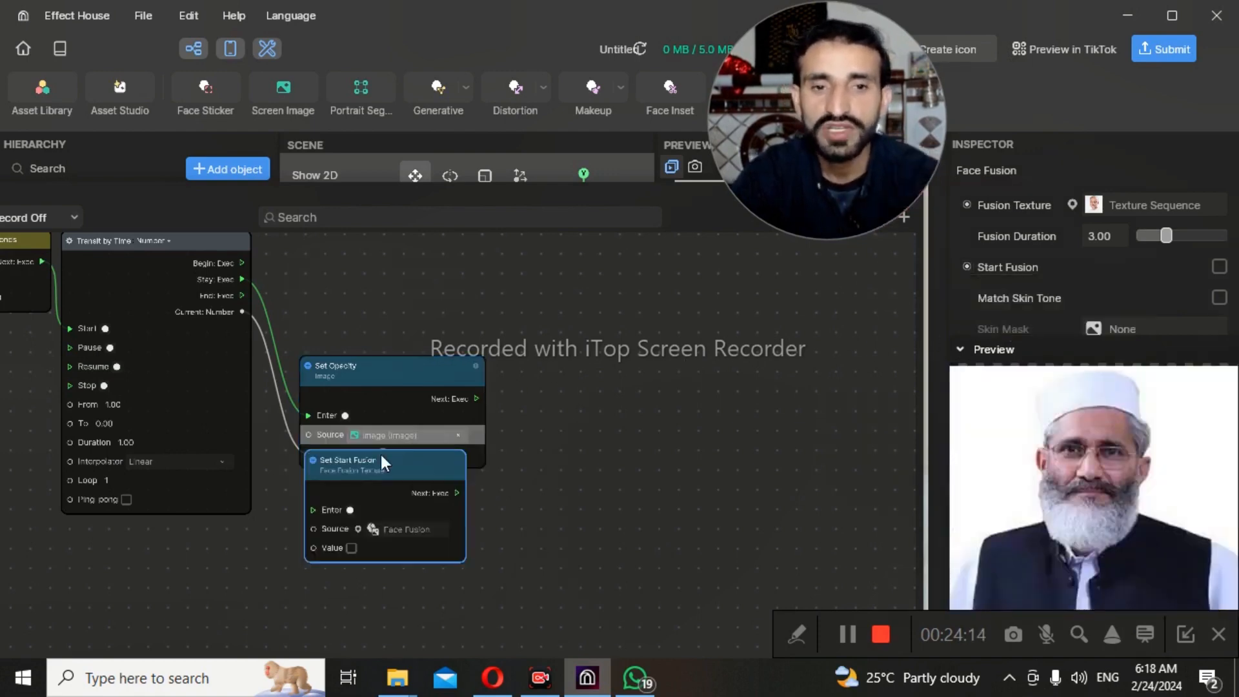
drag(386, 458, 479, 255)
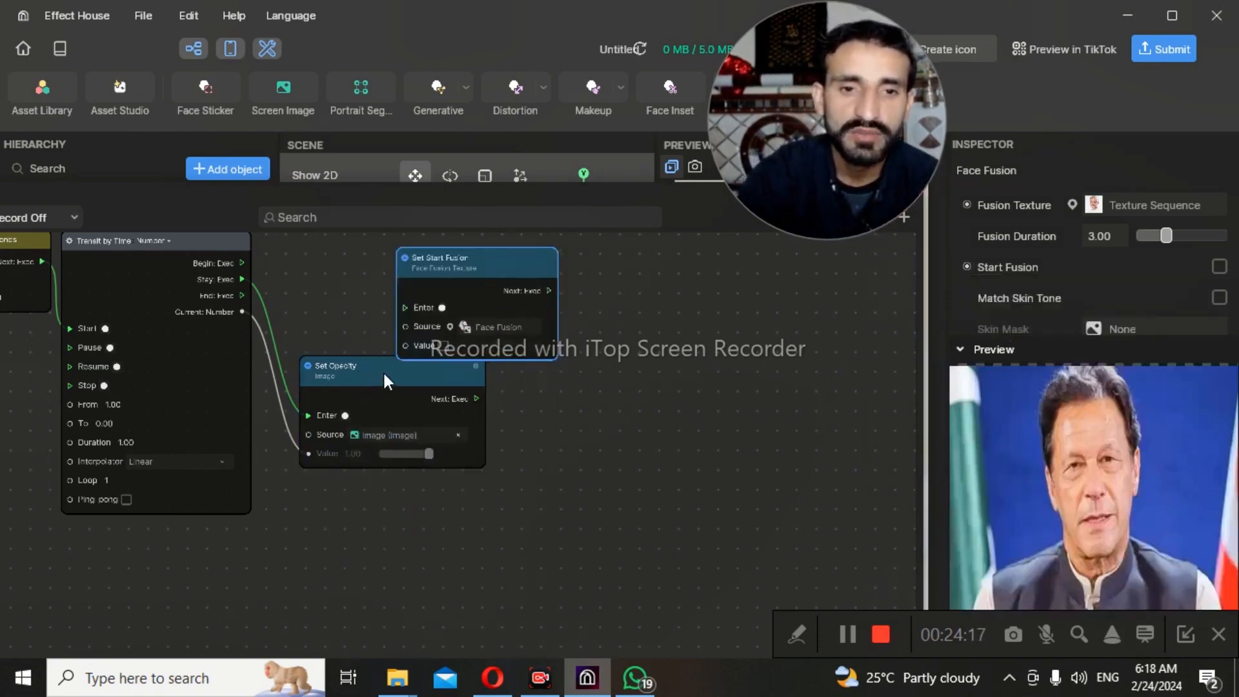
drag(384, 380, 390, 524)
drag(465, 262, 403, 275)
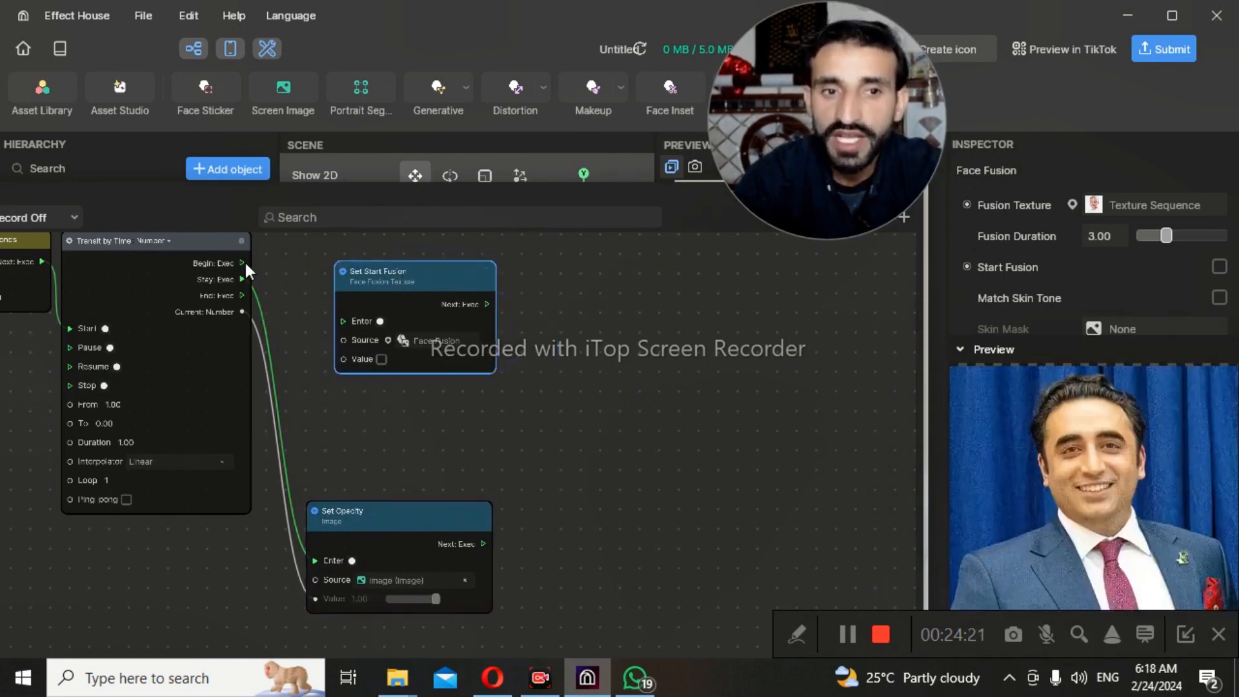
Connect Transit by Time's Begin output to Set Start Fusion's Enter input and enable its Value, keeping Face Fusion as the source
scroll(210, 278, up, 3)
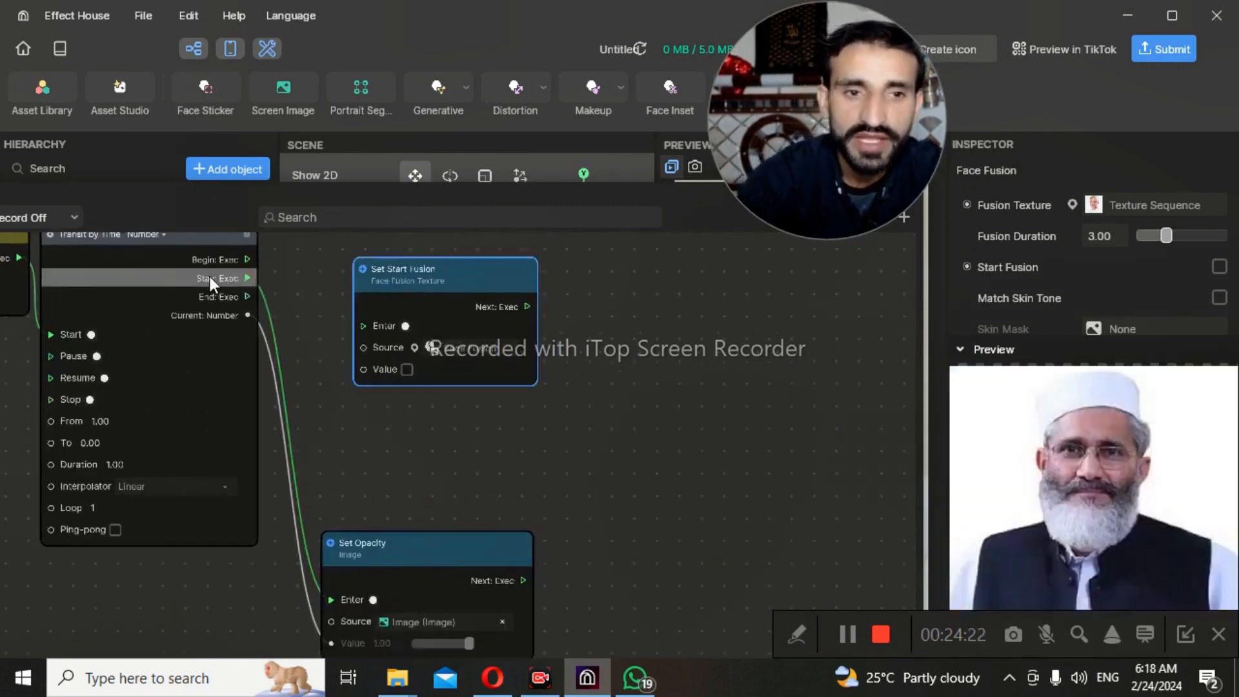
scroll(210, 278, up, 1)
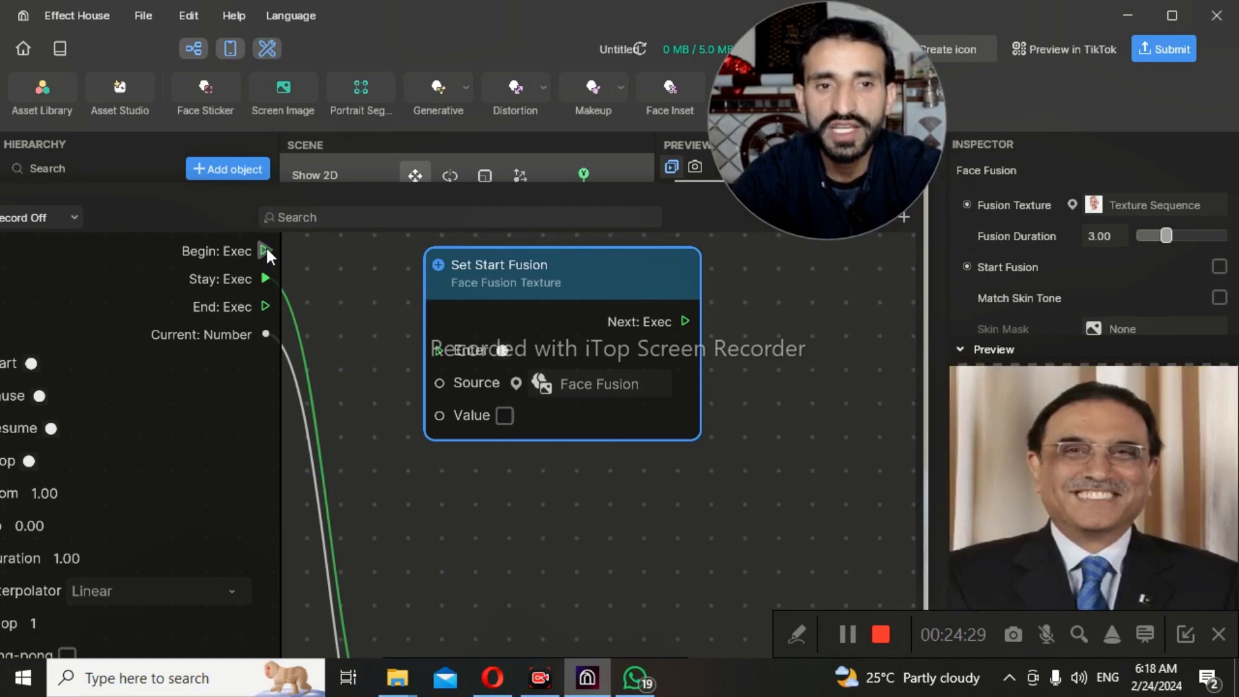
drag(266, 249, 438, 350)
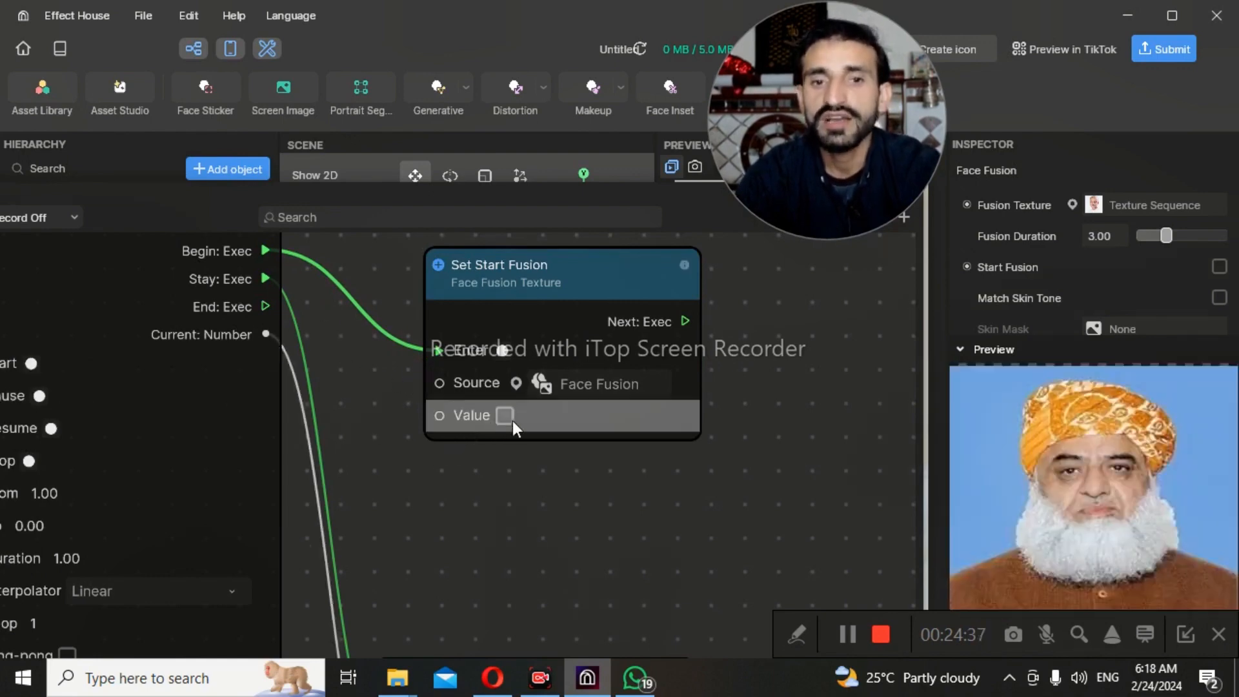
click(505, 416)
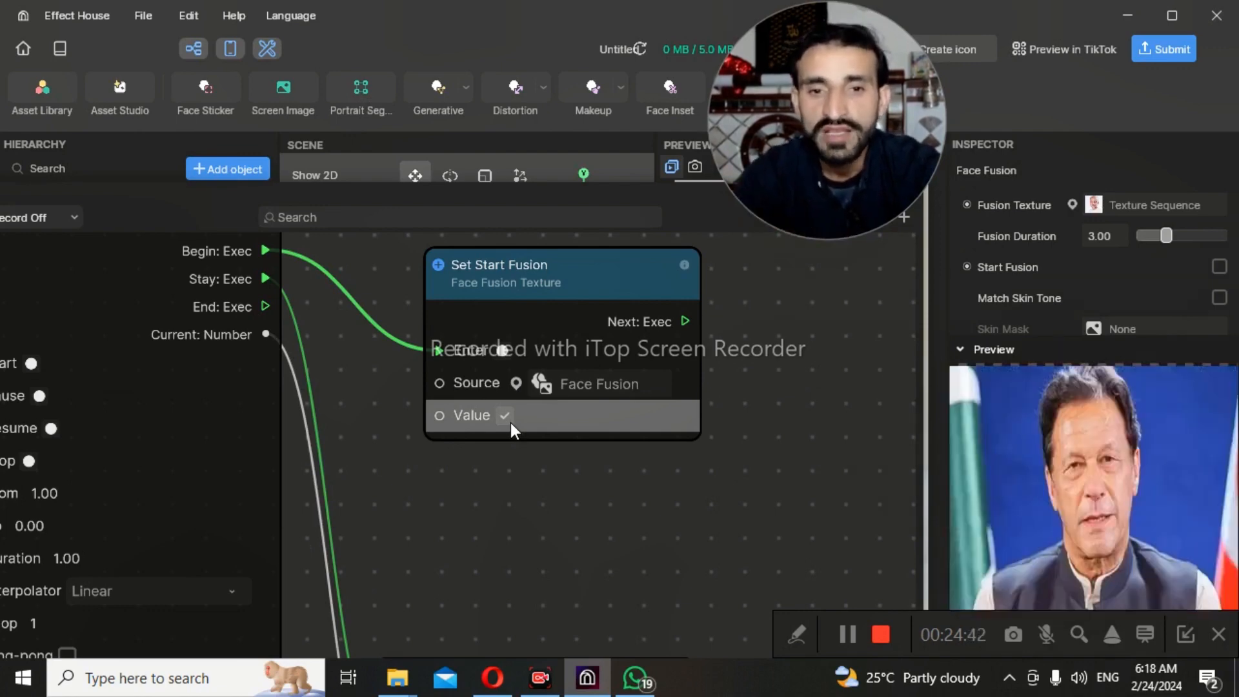
click(597, 386)
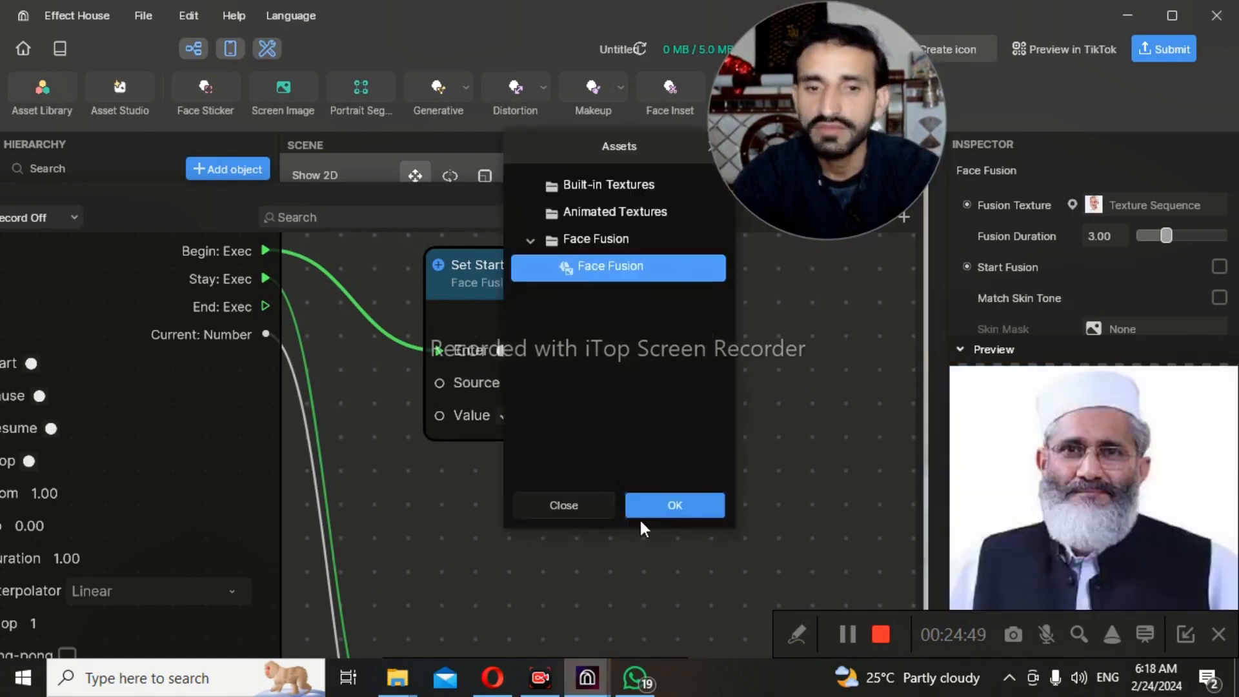
click(671, 509)
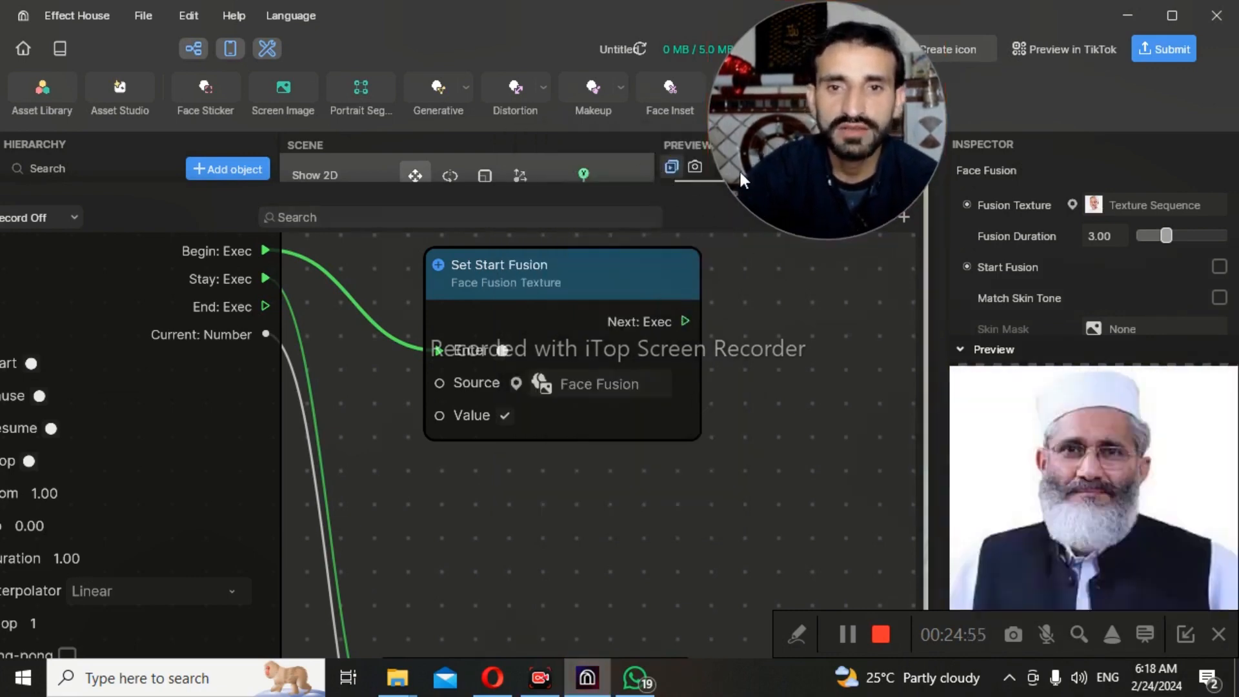
Dock the Visual Scripting editor and test the effect on the Nodding (Person 4) preview video
drag(738, 169, 993, 146)
drag(740, 205, 684, 229)
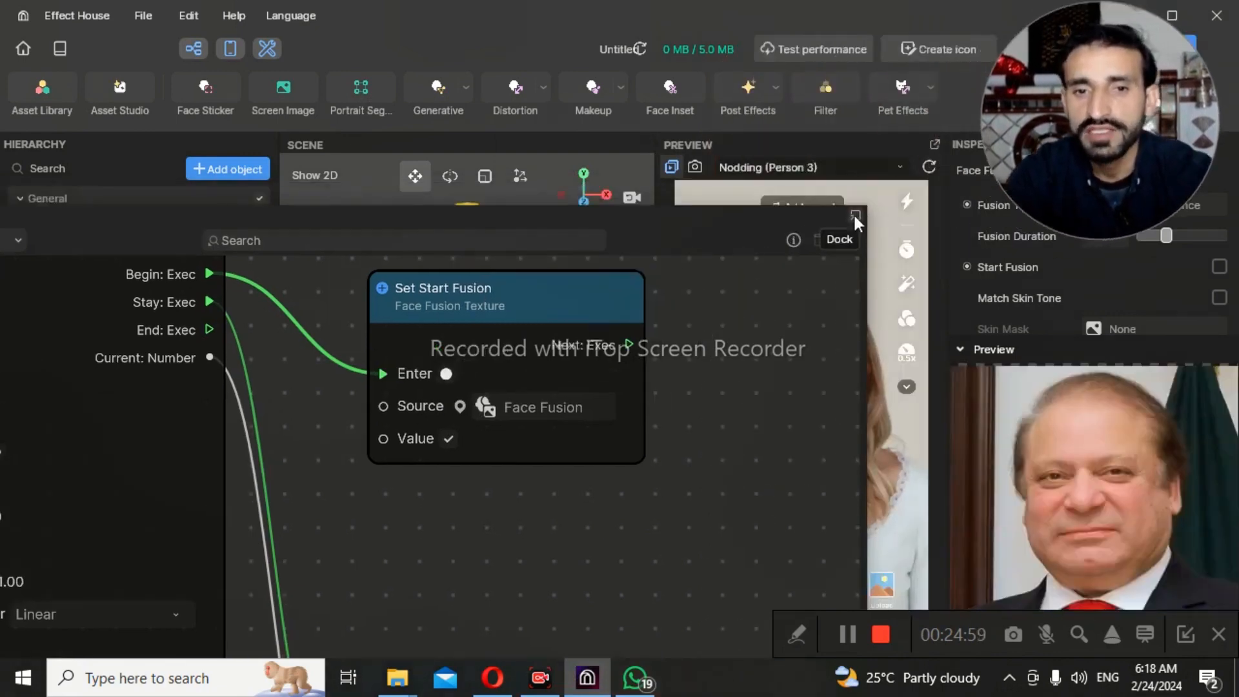
click(855, 215)
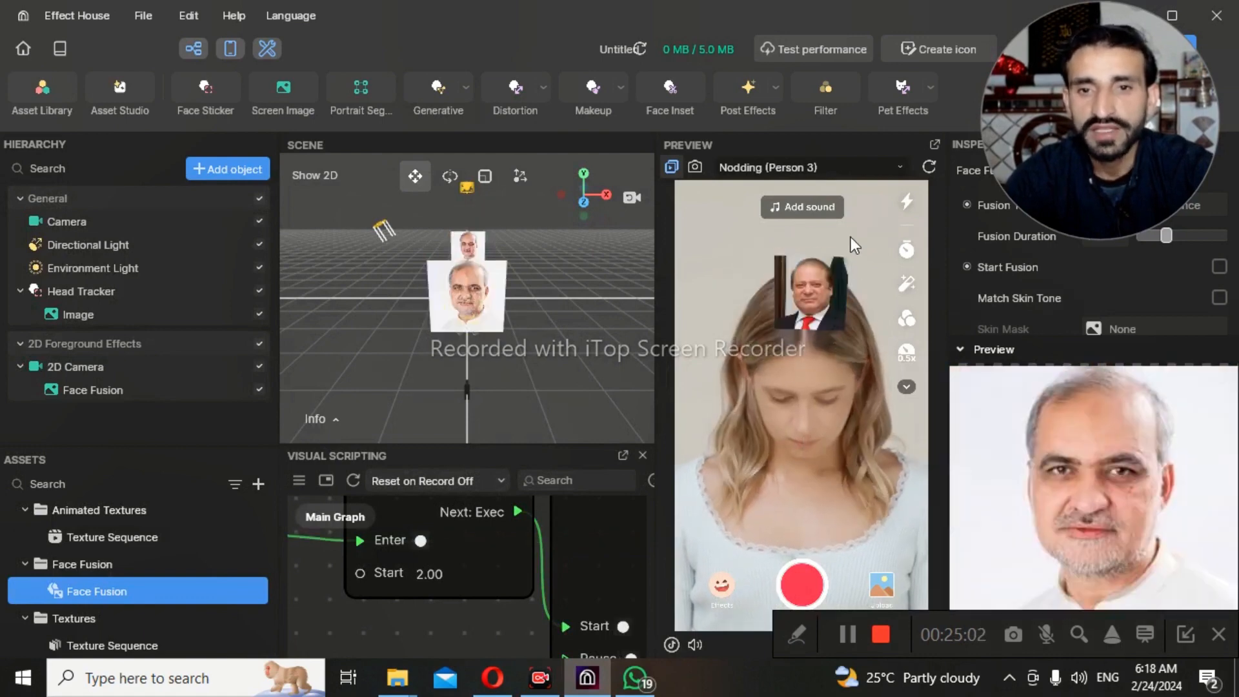
click(885, 166)
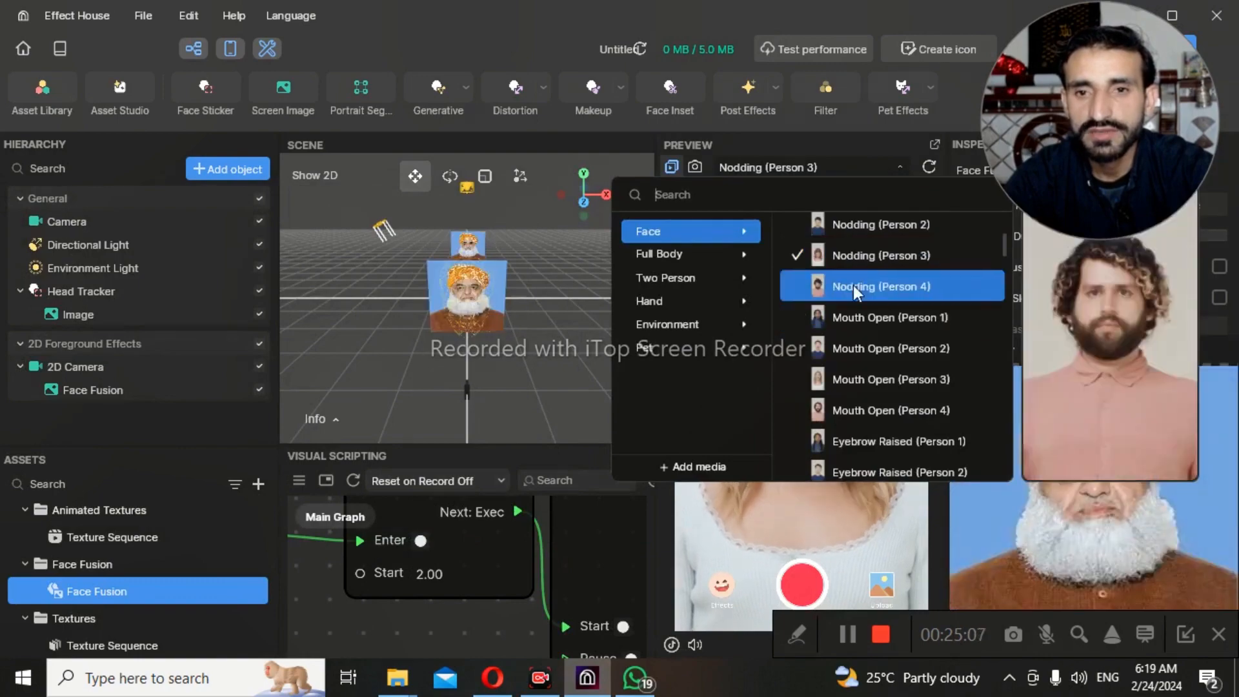
click(853, 286)
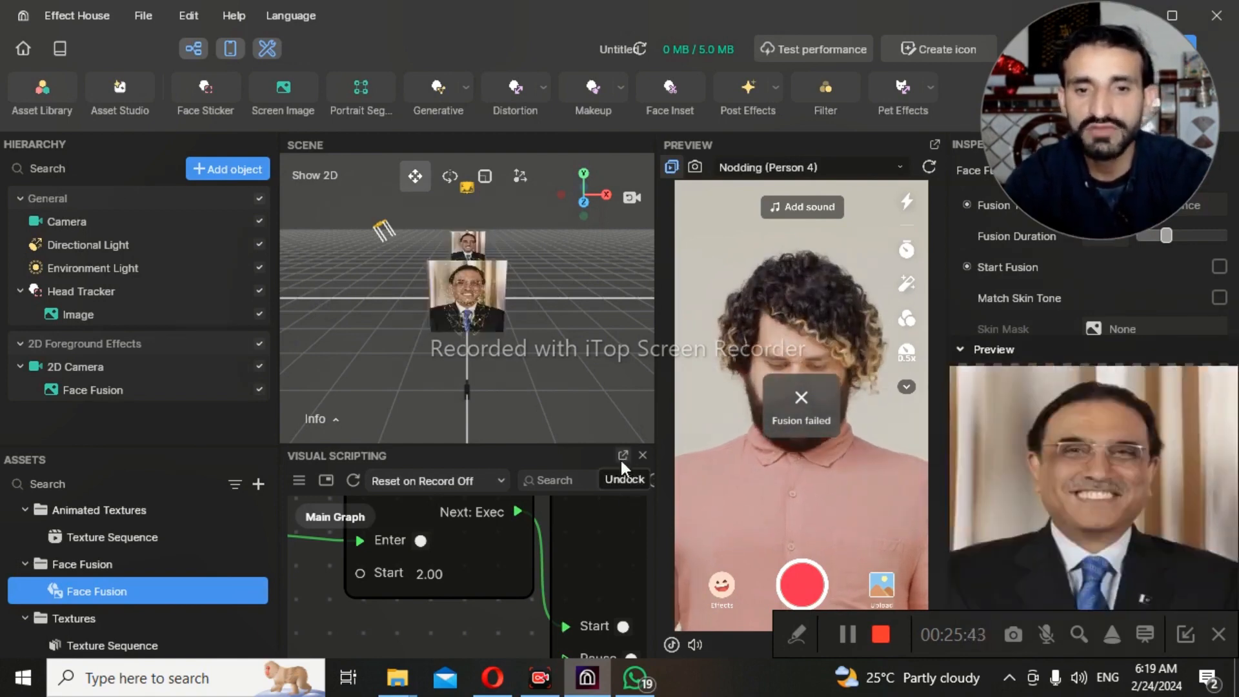
Review the node graph, then turn on the Face Fusion asset's Start Fusion option and restart the preview to test the fusion
click(621, 459)
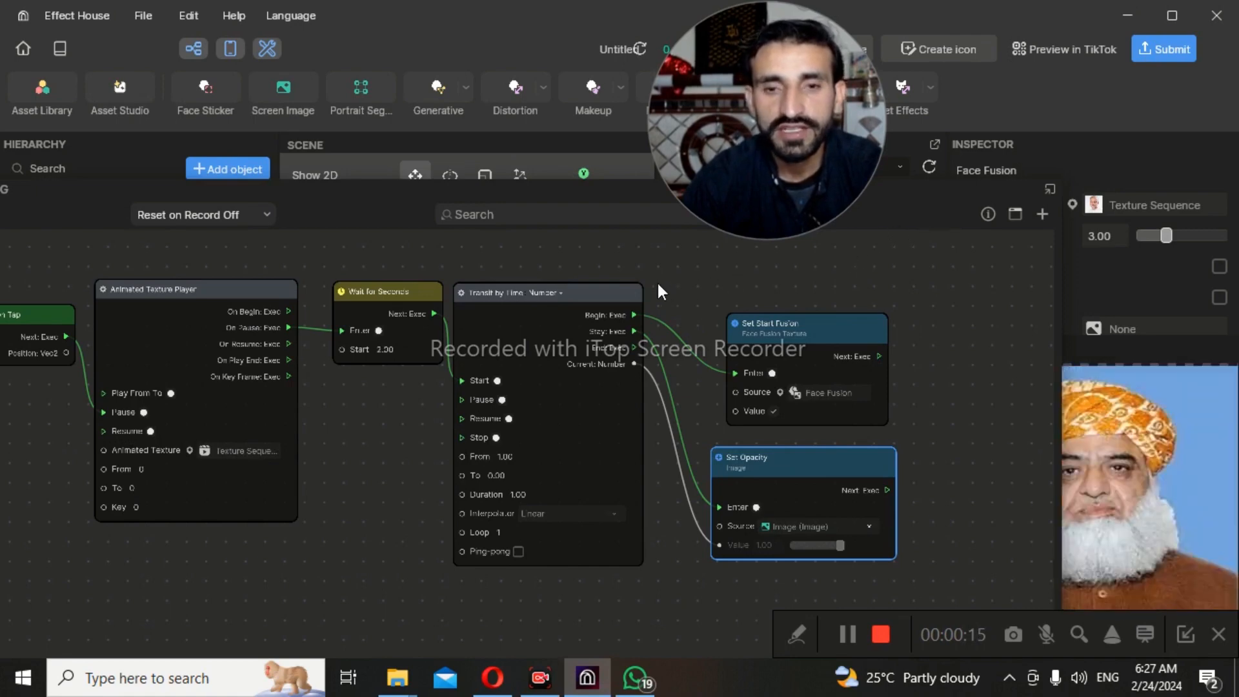
click(1048, 189)
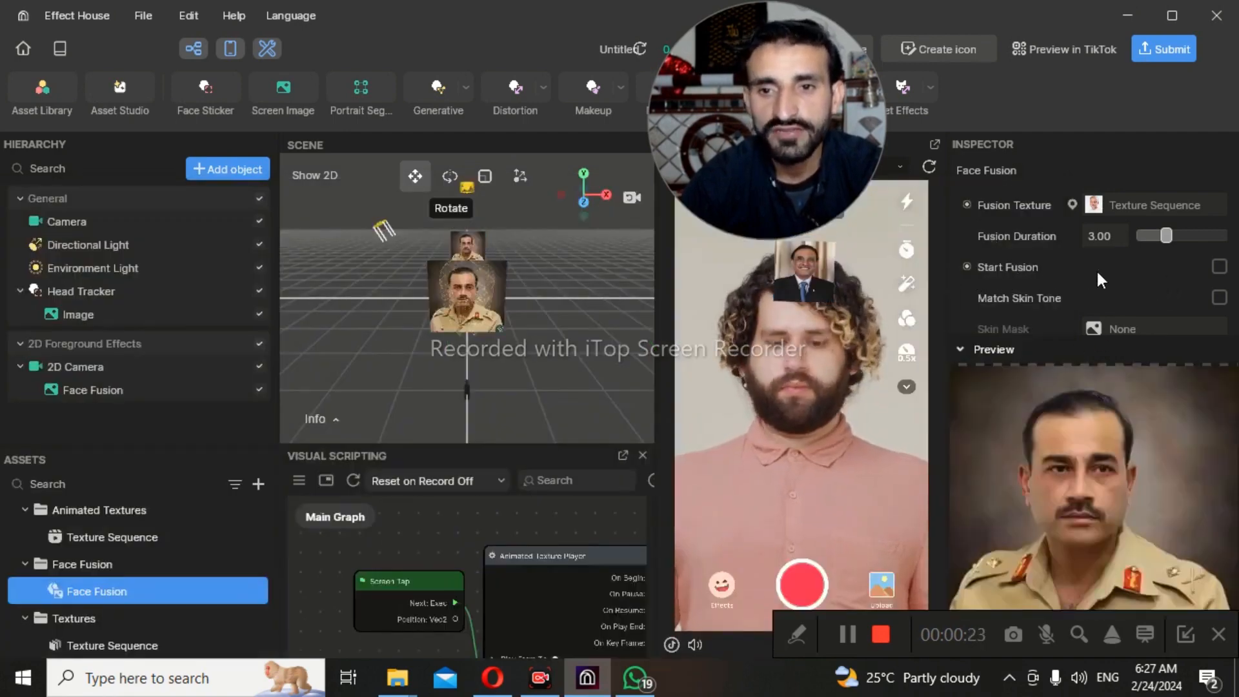
click(1219, 274)
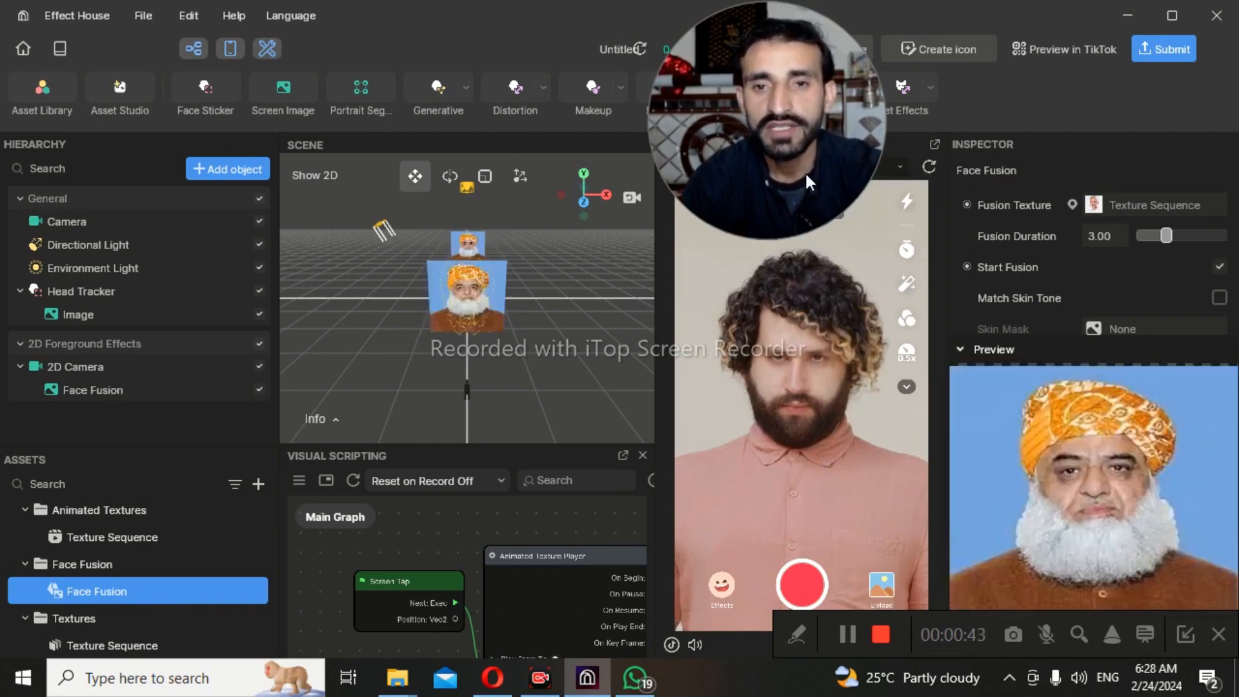
drag(776, 133, 141, 518)
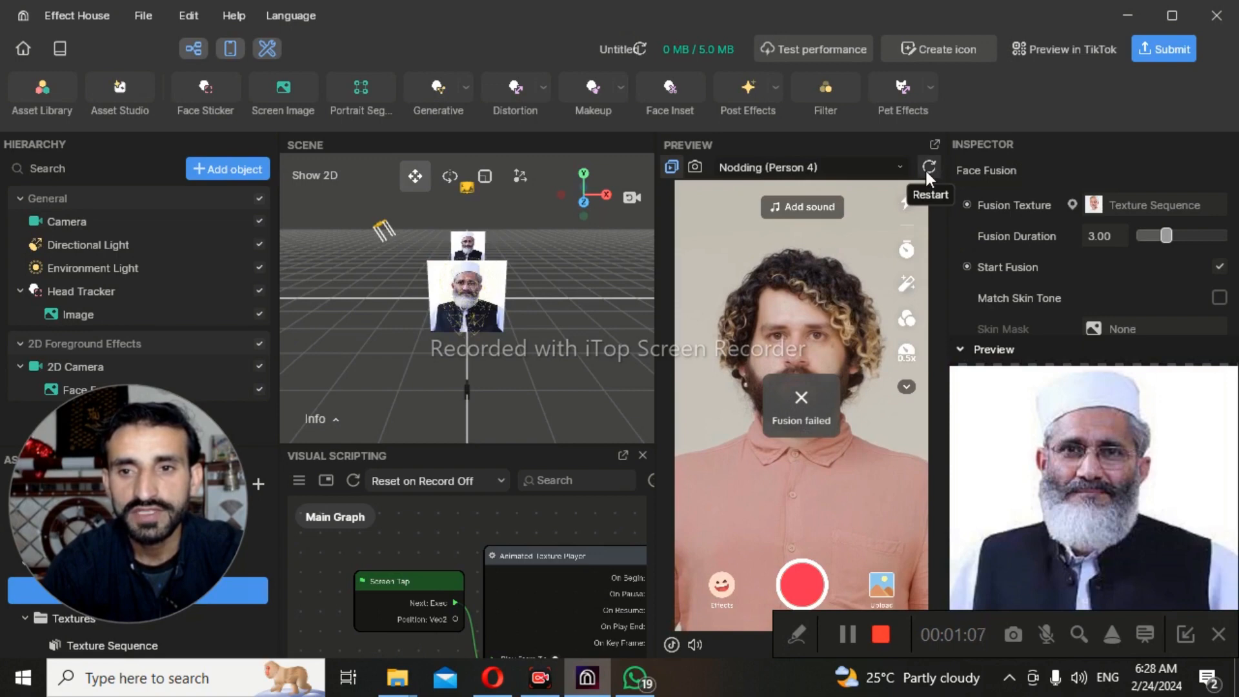
click(927, 169)
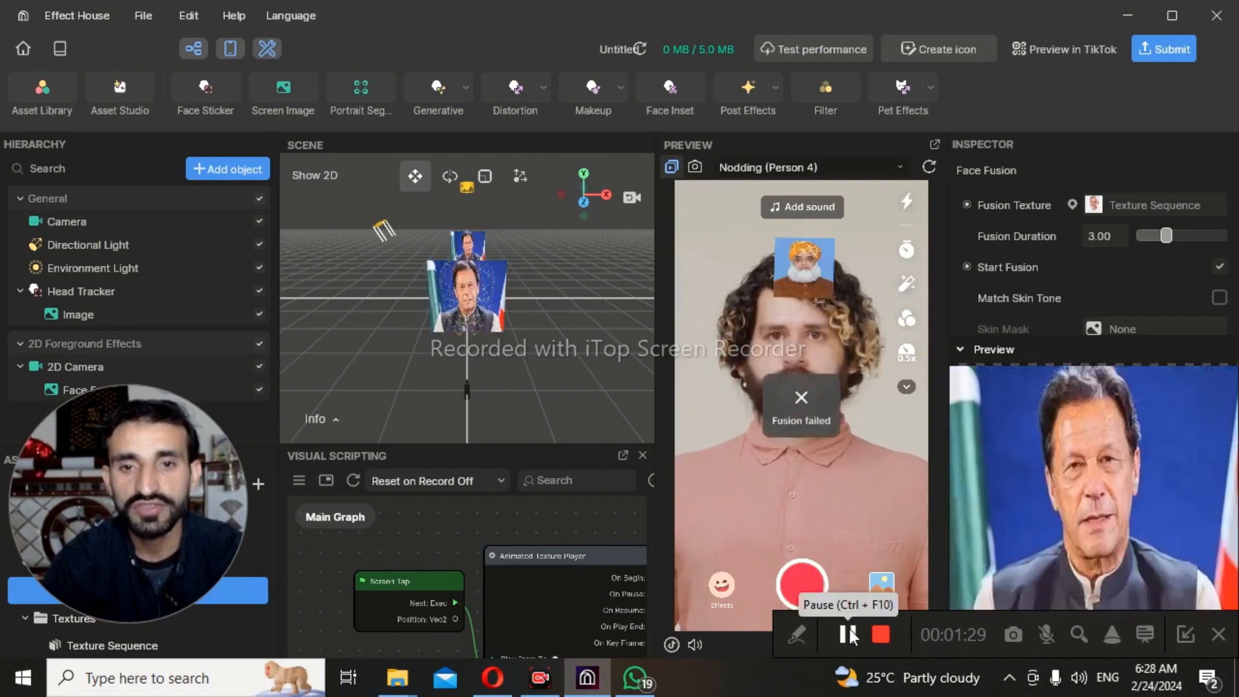
click(849, 636)
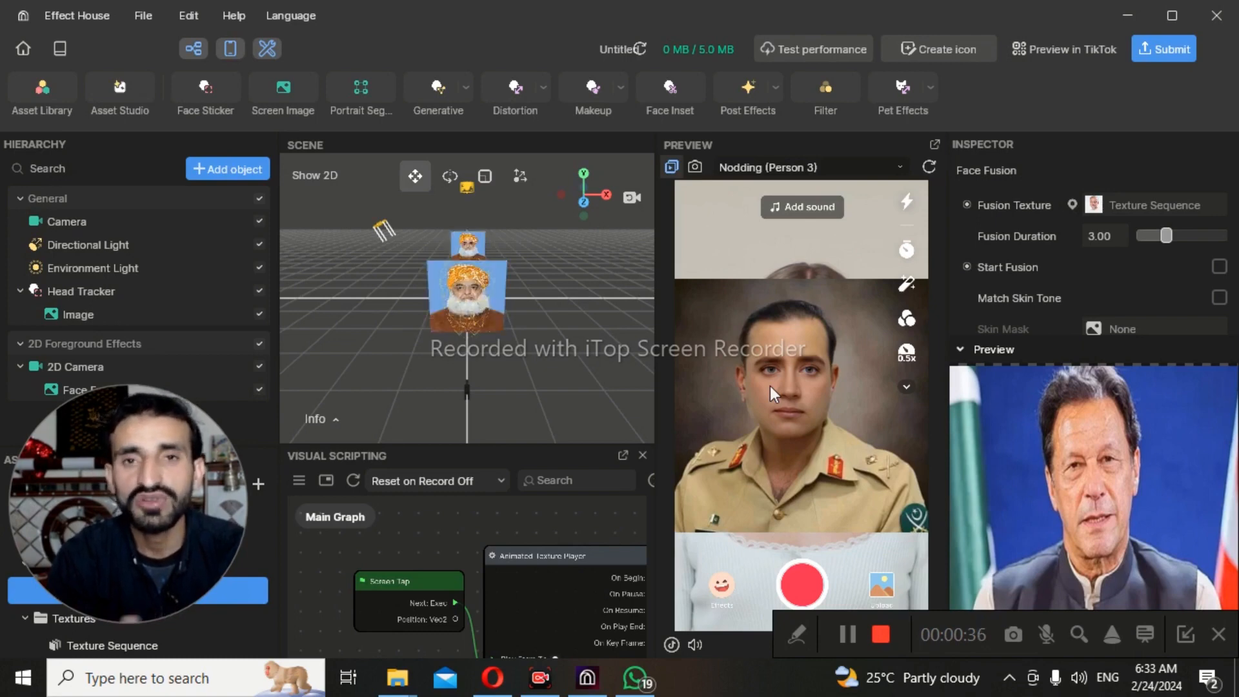
click(623, 456)
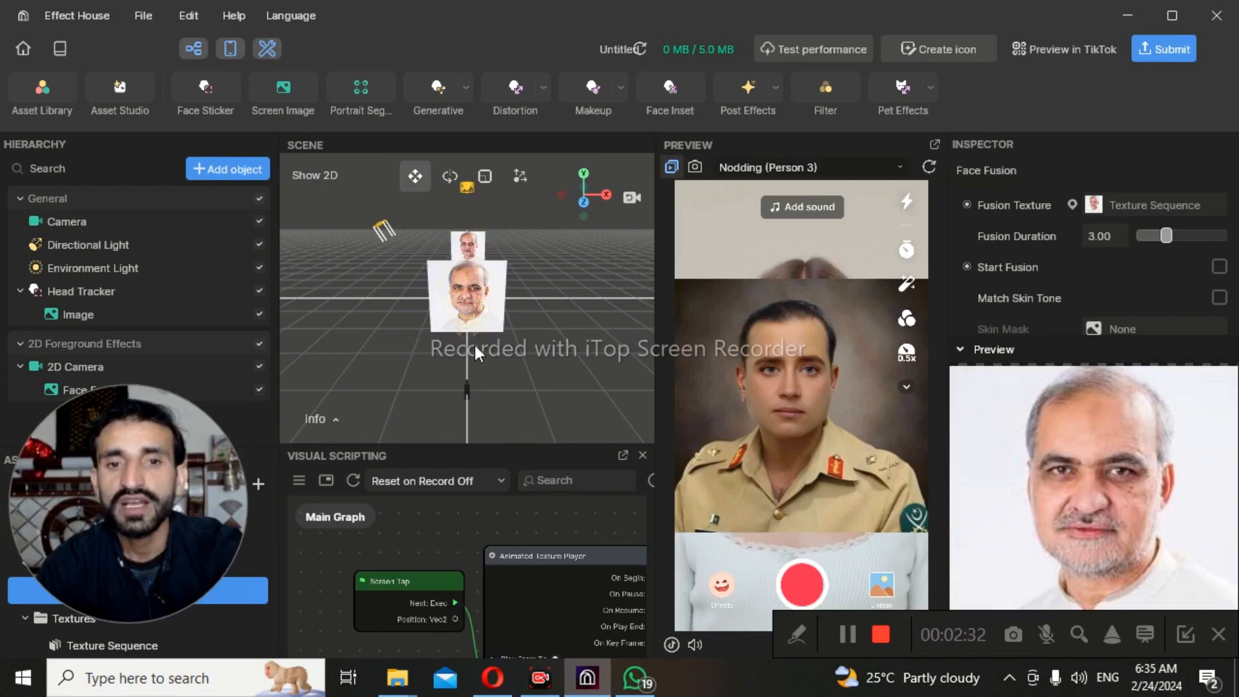
Enlarge the Head Tracker's Image so it spans the full frame width, and place it over the upper part of the face
click(95, 313)
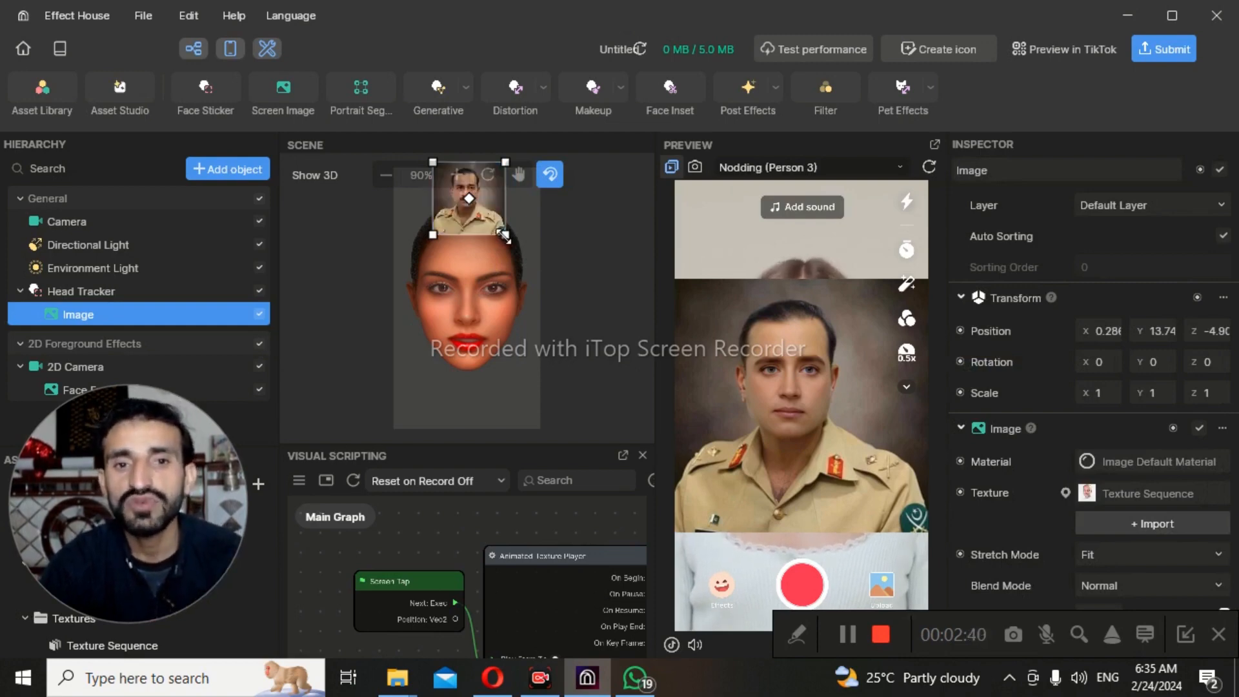
drag(504, 237, 490, 288)
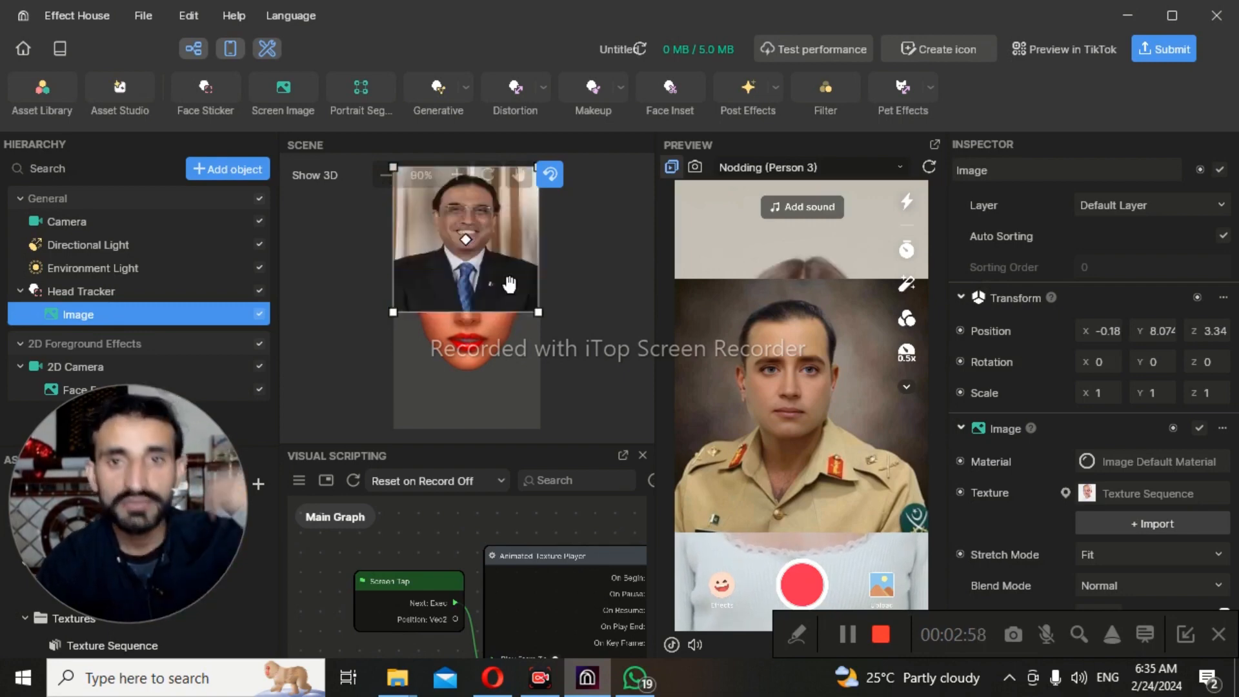
Add a Portrait Segmentation object and shift its Background sideways to an X position of -597.333
click(211, 173)
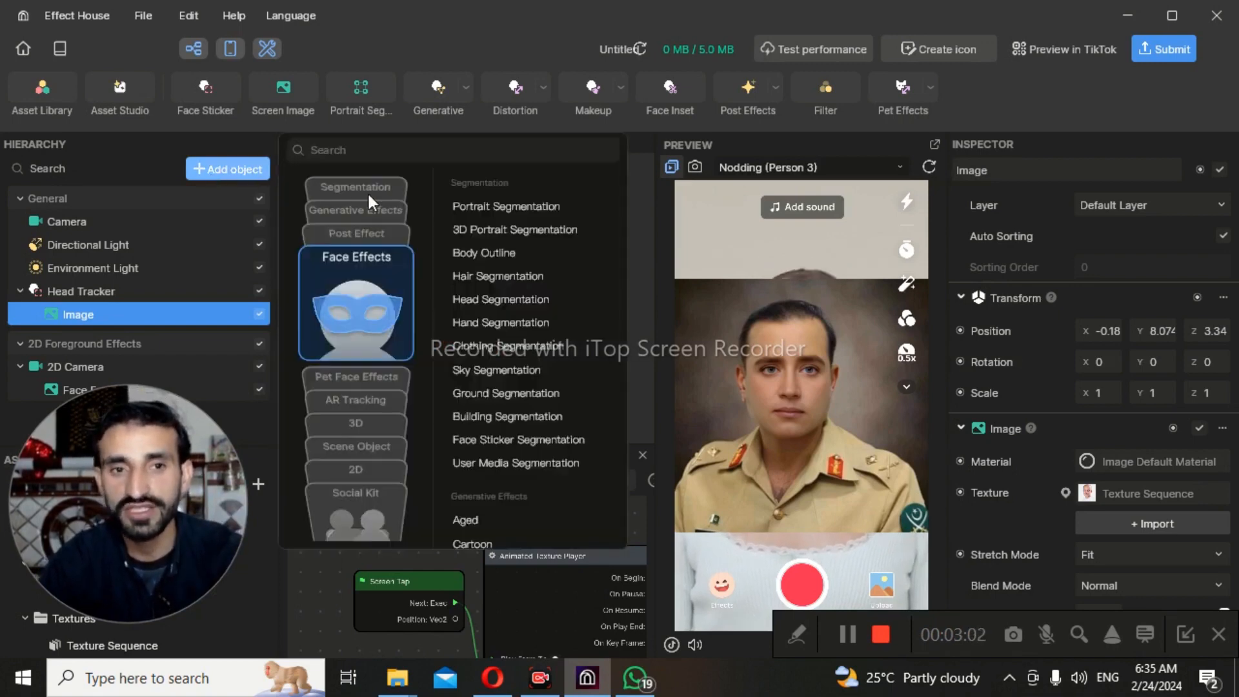
mouse_move(506, 208)
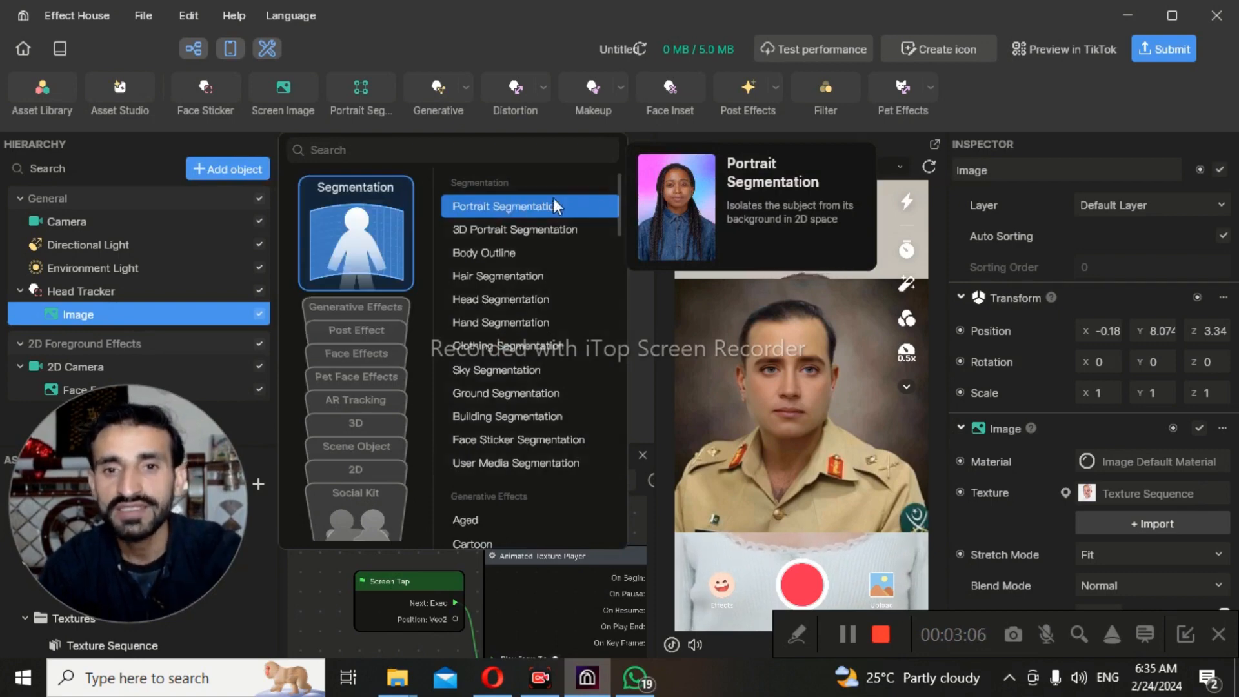
click(492, 206)
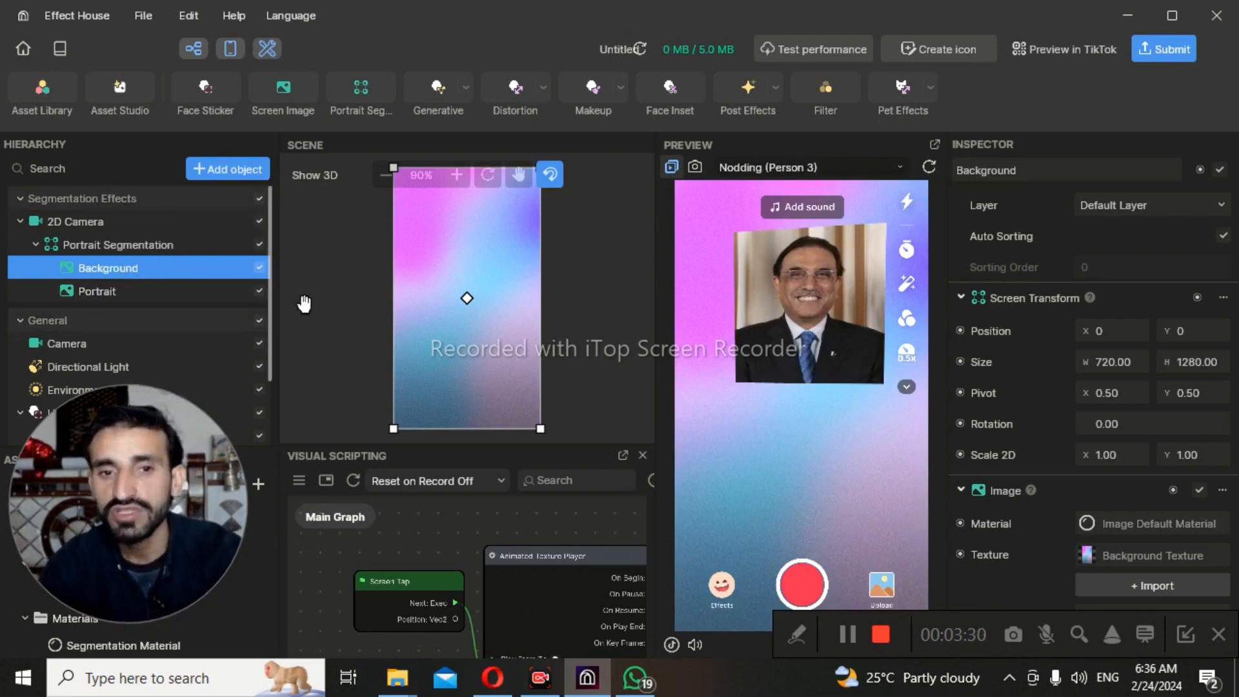
drag(505, 336, 369, 342)
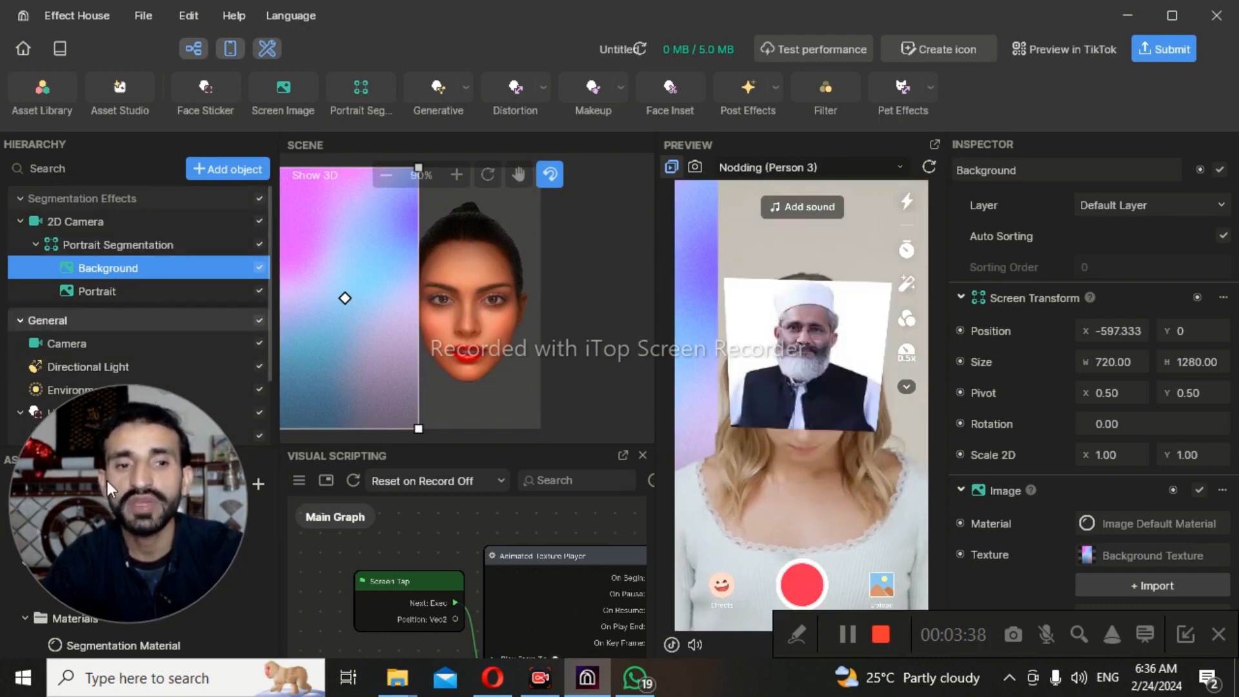
Move the Background object out of Portrait Segmentation and into the Head Tracker group, directly below Image
drag(107, 481, 1097, 93)
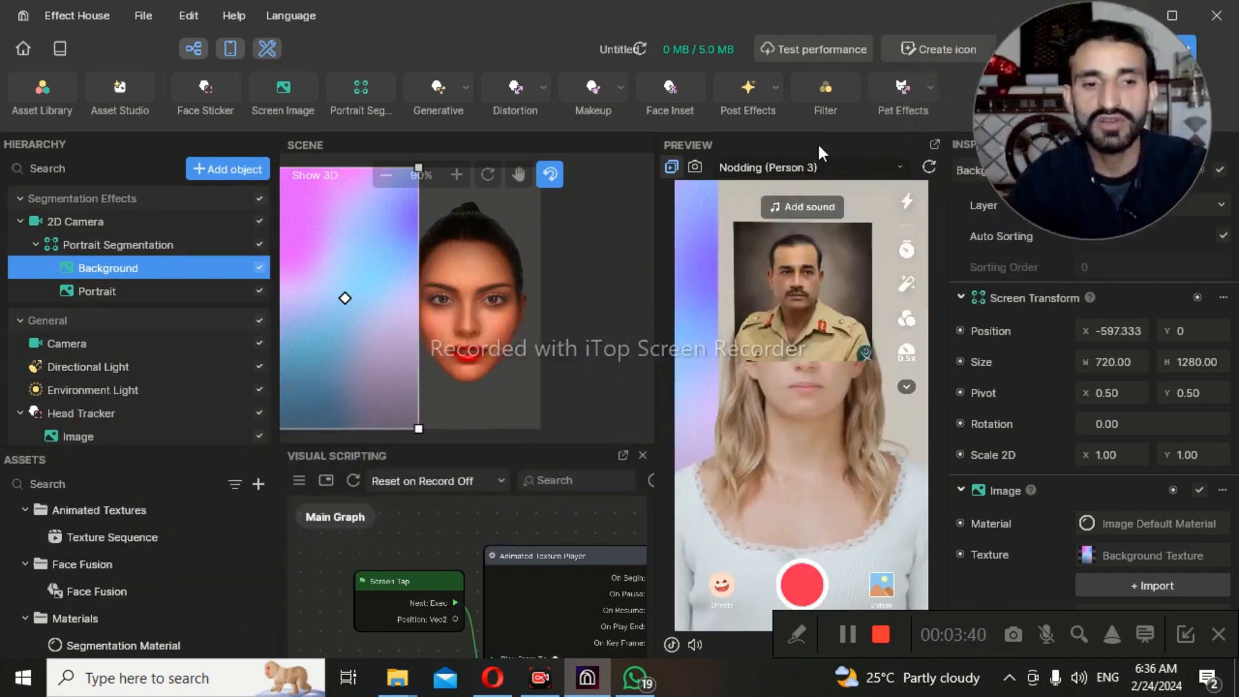
drag(96, 274, 110, 442)
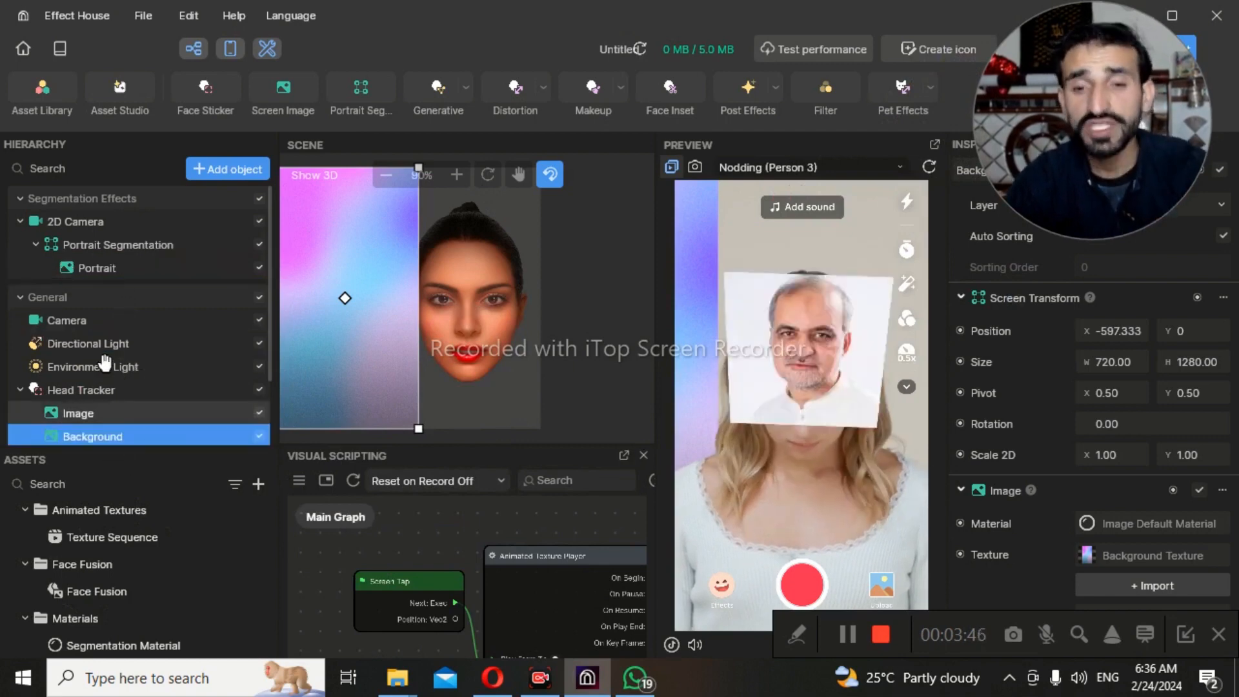
scroll(106, 362, down, 1)
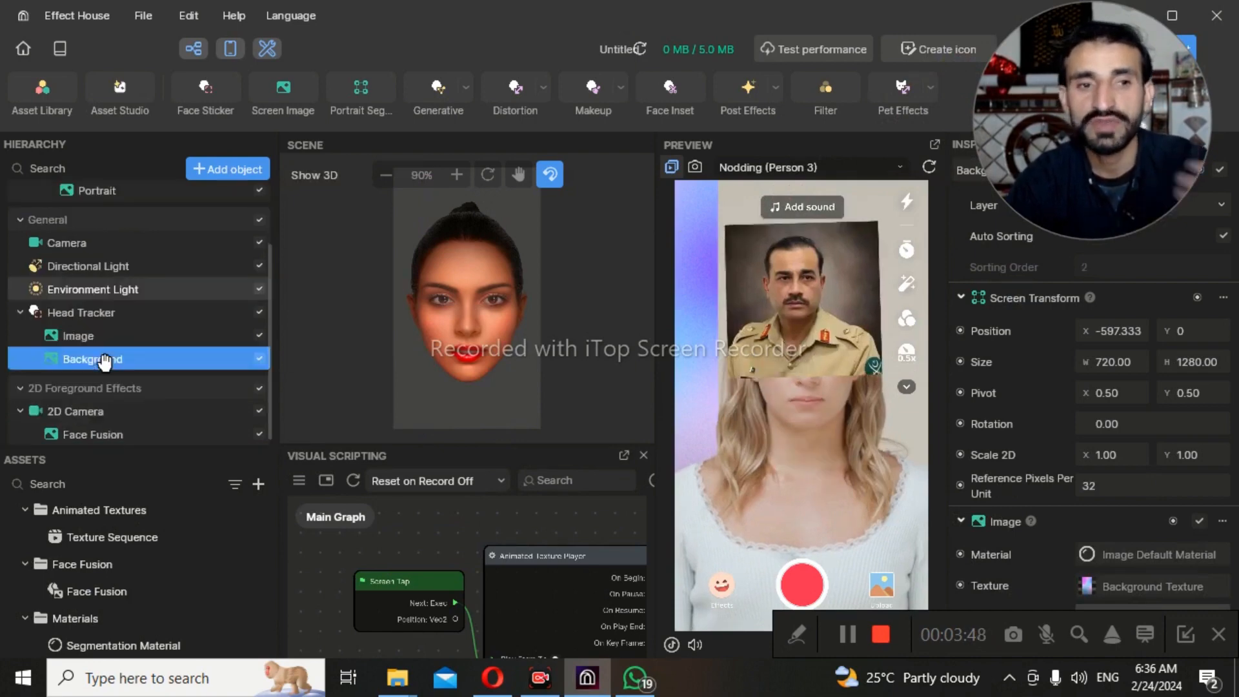